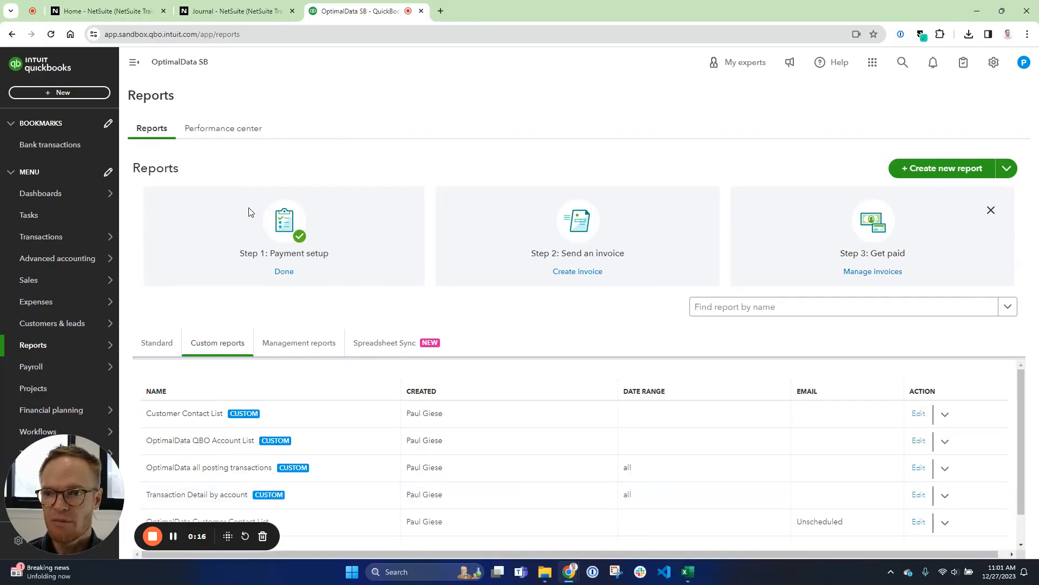
# Open the Transaction Detail by Account report from the standard reports list.
pyautogui.click(165, 343)
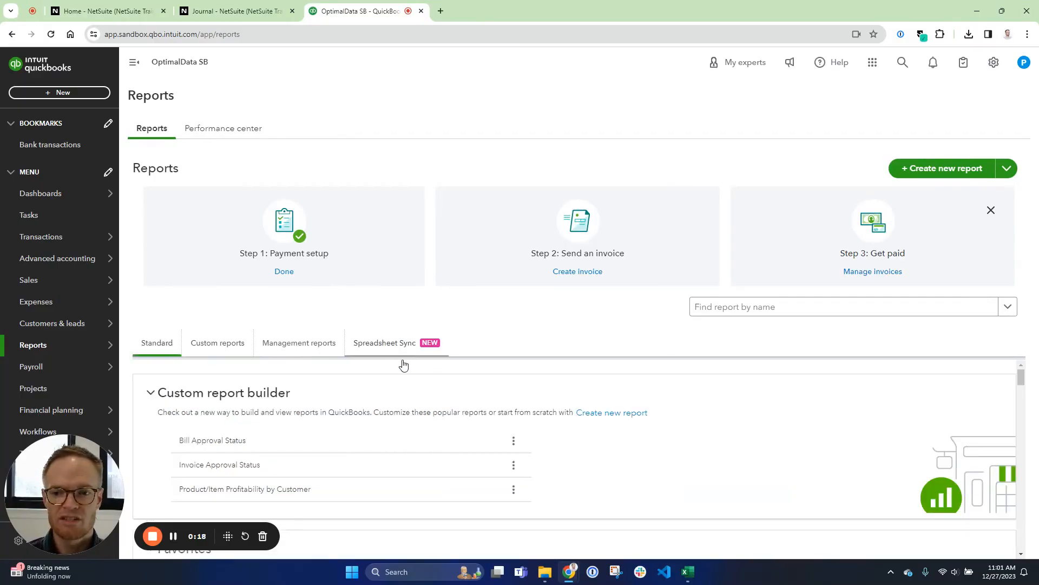
pyautogui.scroll(-15, 628, 428)
pyautogui.scroll(-15, 639, 439)
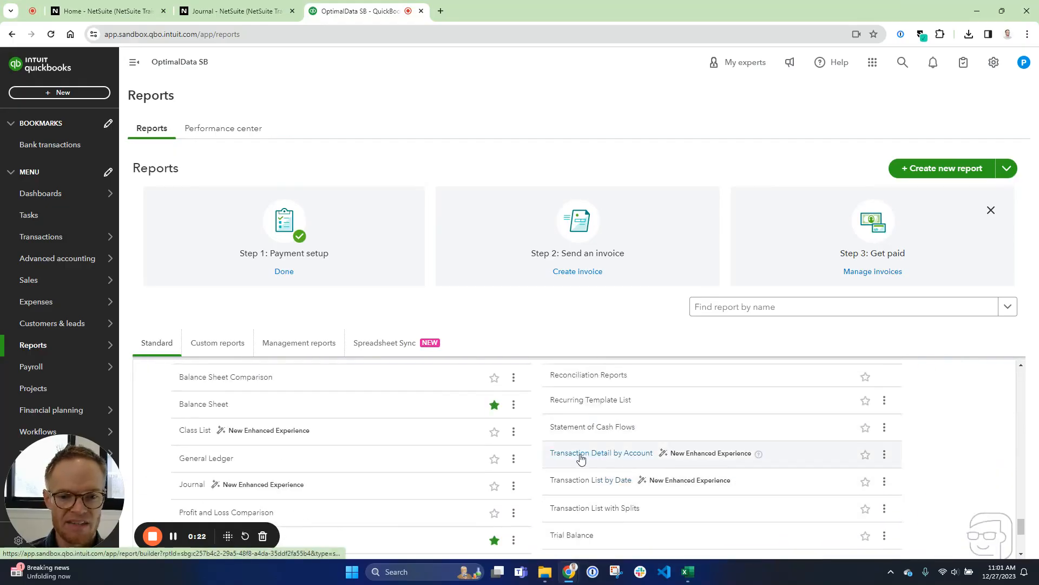
pyautogui.click(573, 457)
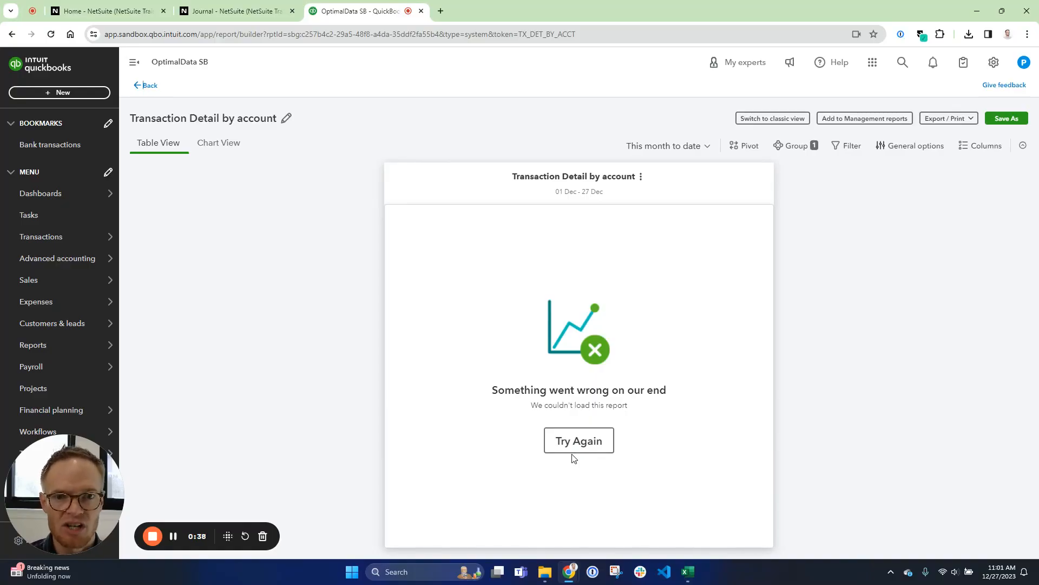
# Set the report period to This year and clear all of the report's groups.
pyautogui.click(661, 148)
pyautogui.scroll(-3, 644, 260)
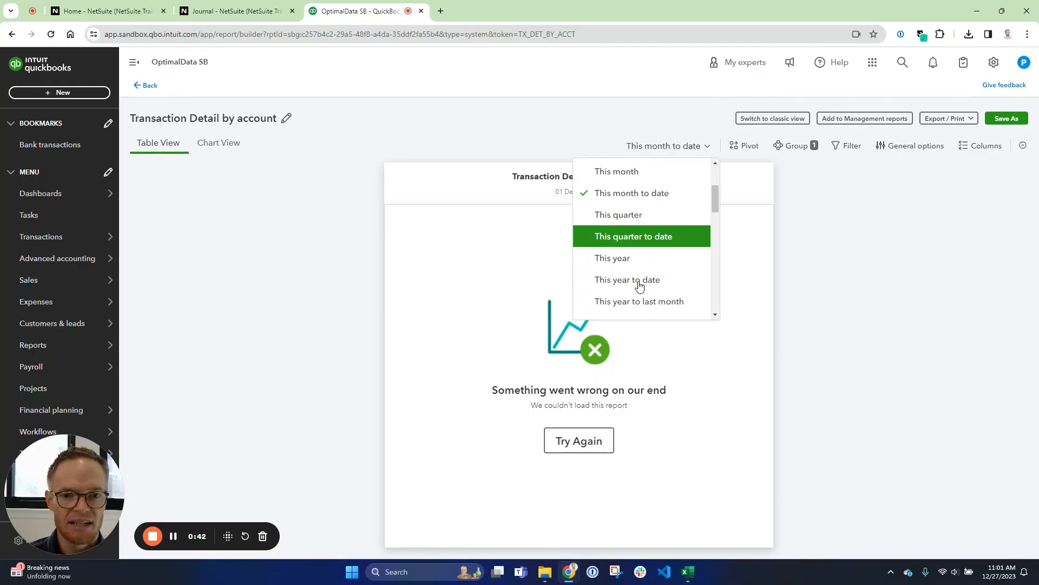
pyautogui.click(625, 269)
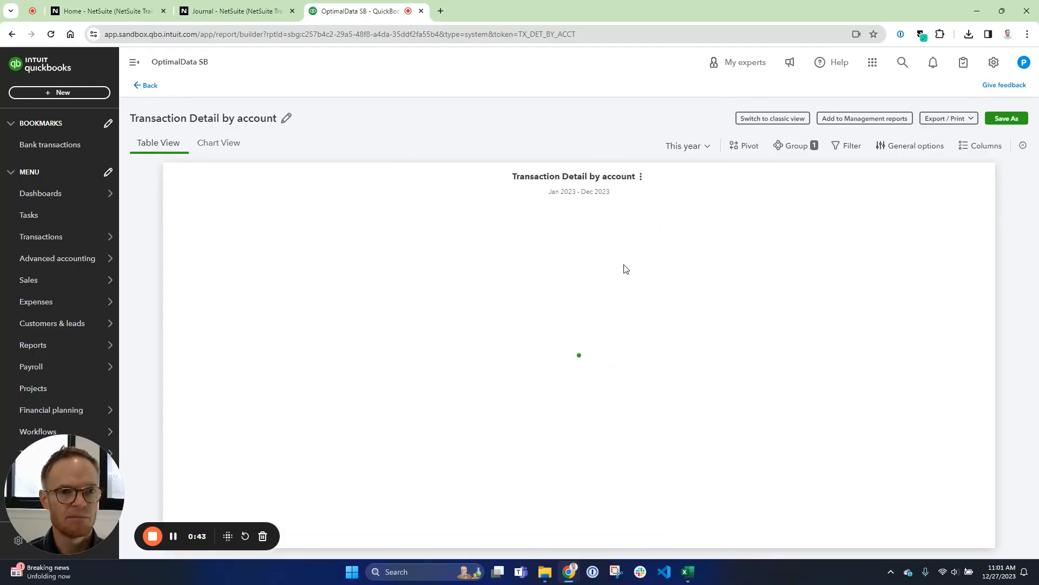
pyautogui.click(796, 145)
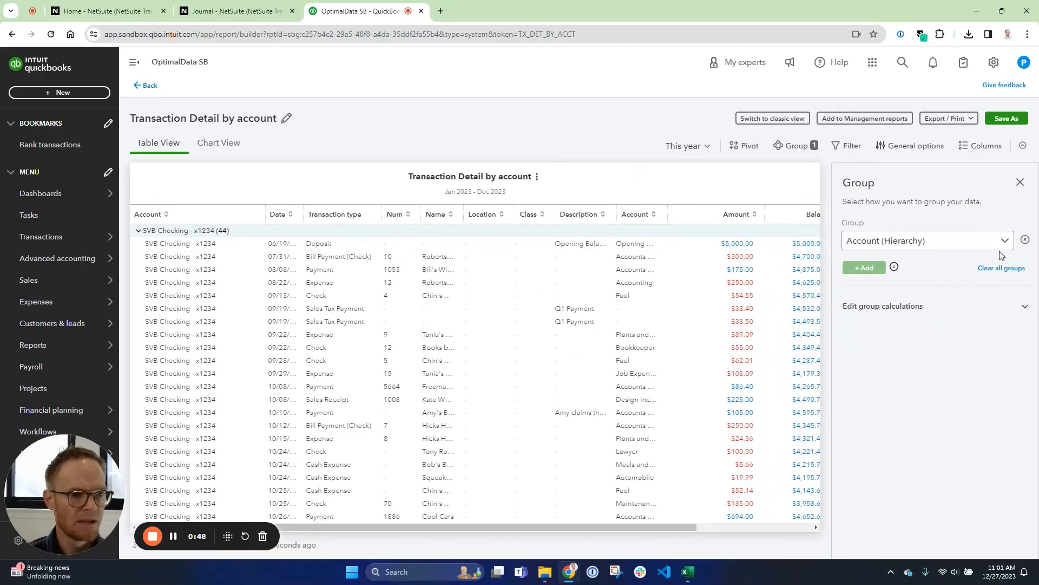
pyautogui.click(1002, 268)
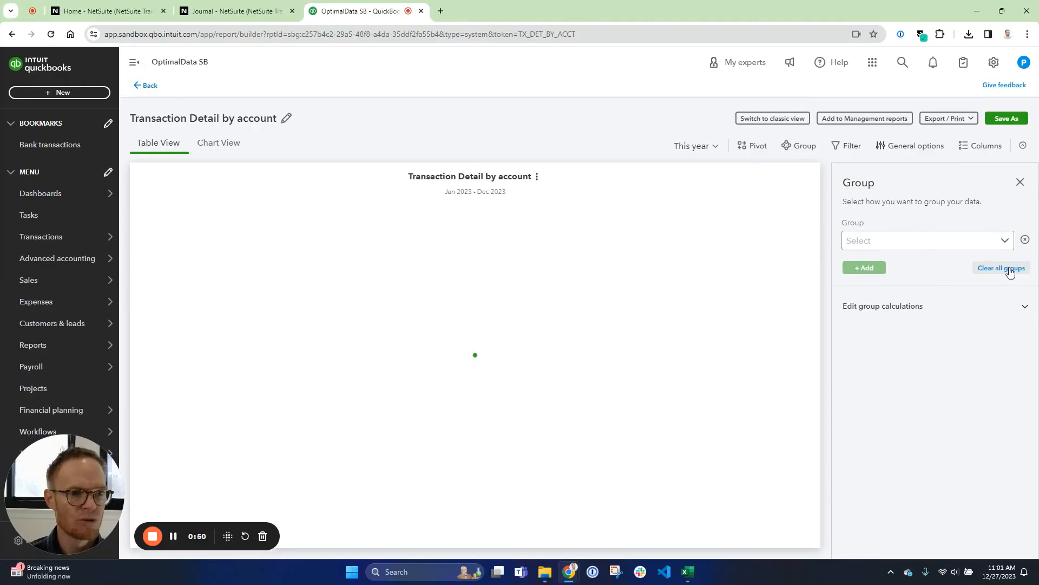
pyautogui.click(1020, 182)
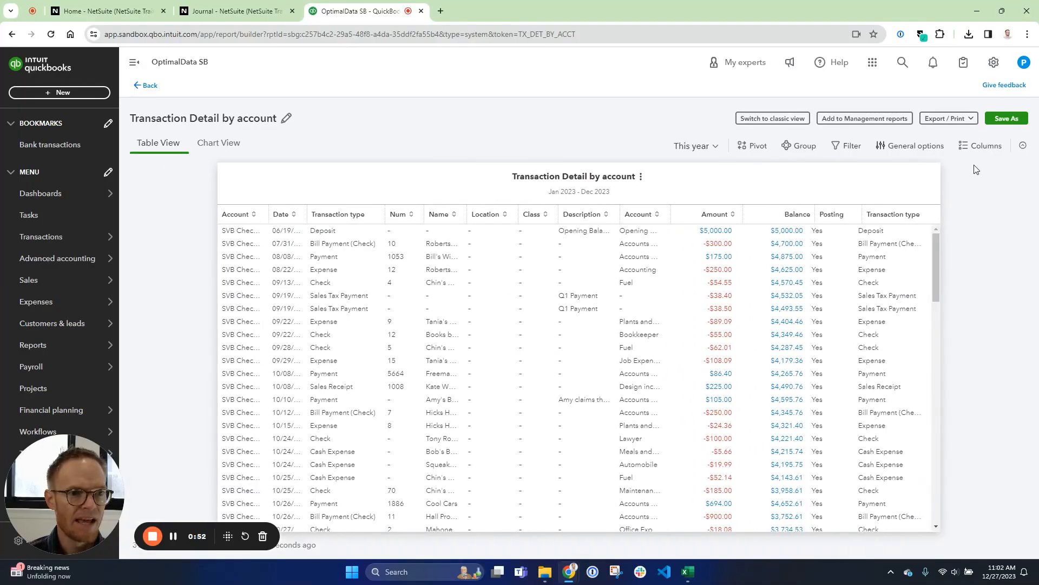
# Clear all report columns and add the Transaction attributes Date, Transaction Type and Num.
pyautogui.click(981, 146)
pyautogui.click(1011, 251)
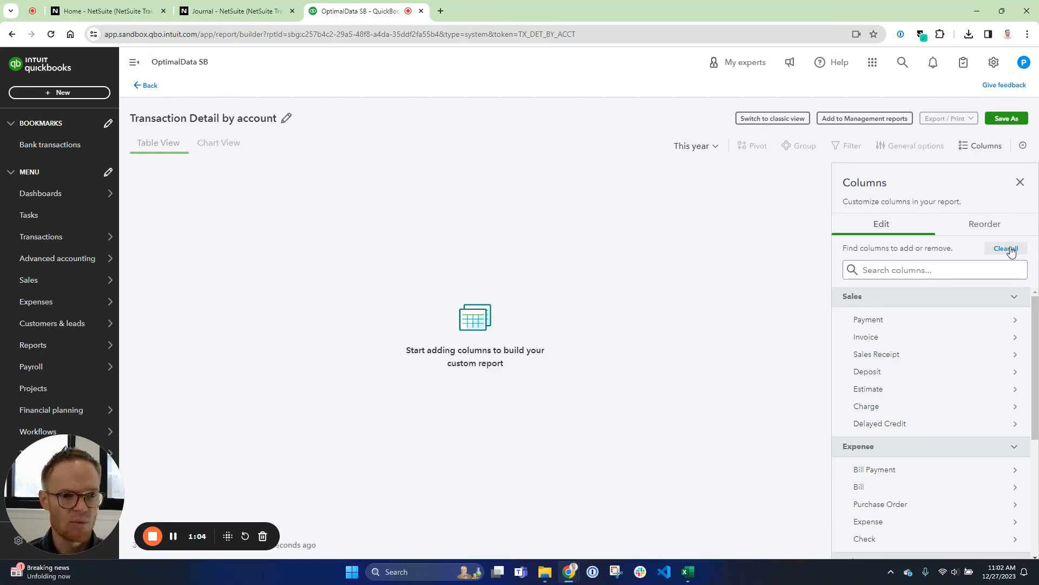
pyautogui.scroll(-3, 944, 387)
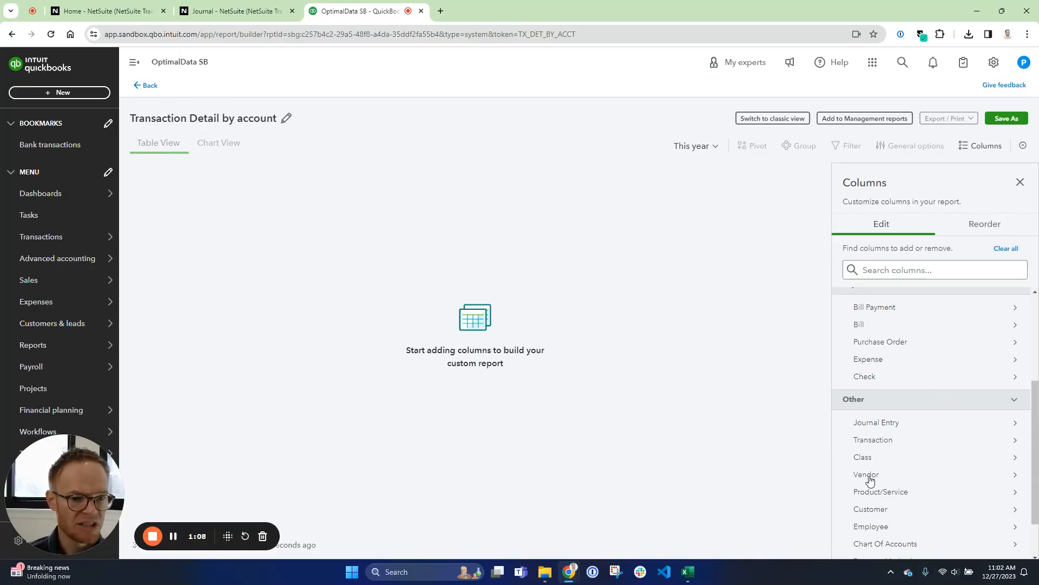
pyautogui.click(1015, 442)
pyautogui.scroll(-1, 942, 460)
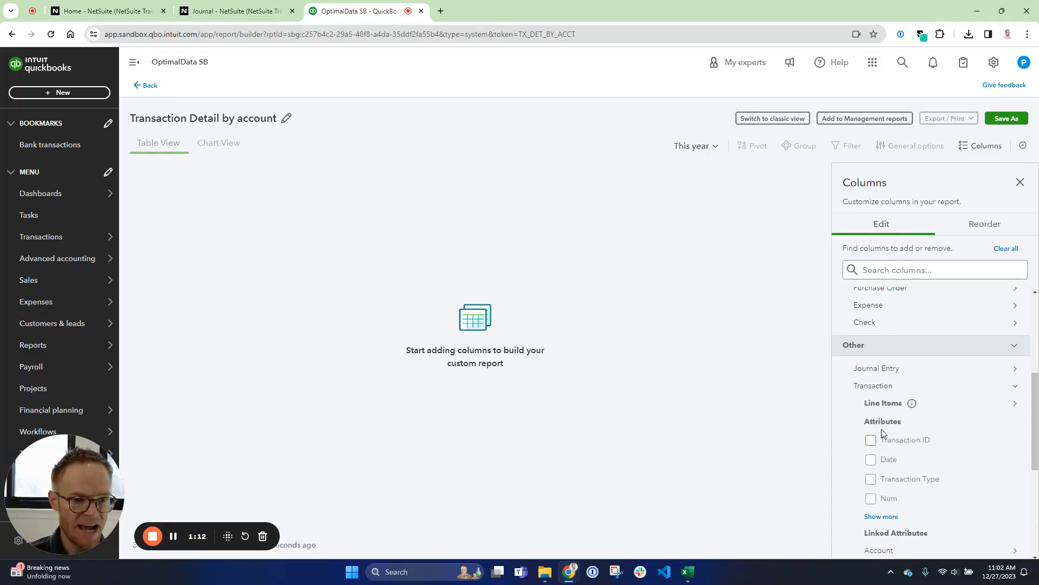
pyautogui.click(871, 459)
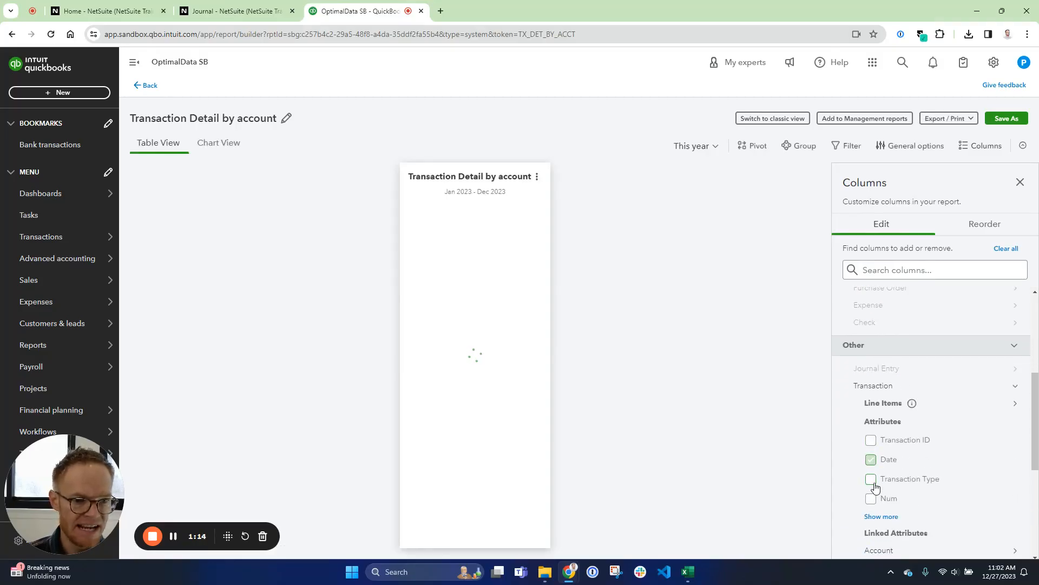
pyautogui.click(872, 481)
pyautogui.click(872, 500)
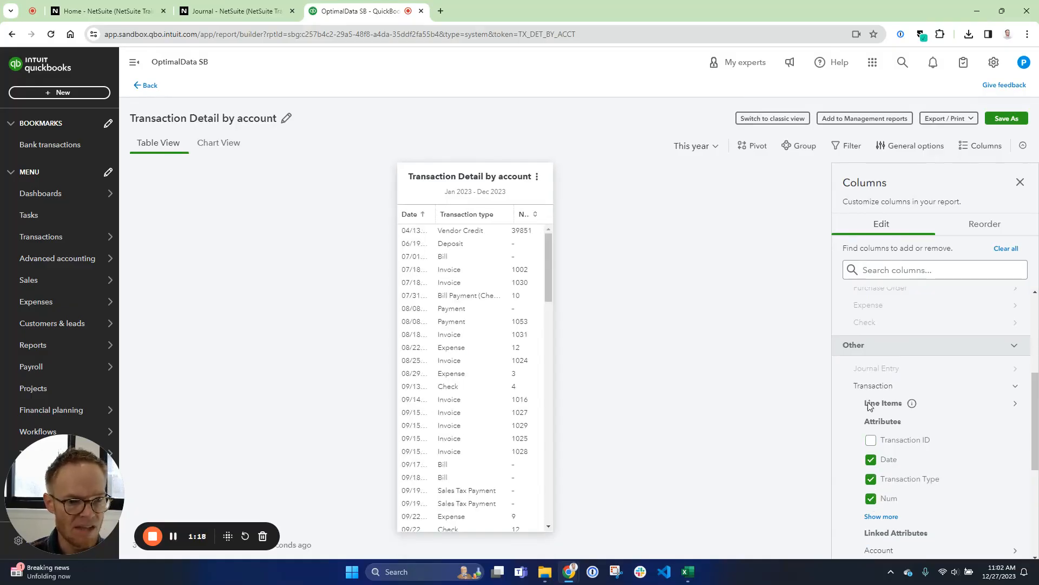
# Add the Debit and Credit columns from the transaction's line item attributes.
pyautogui.click(1015, 404)
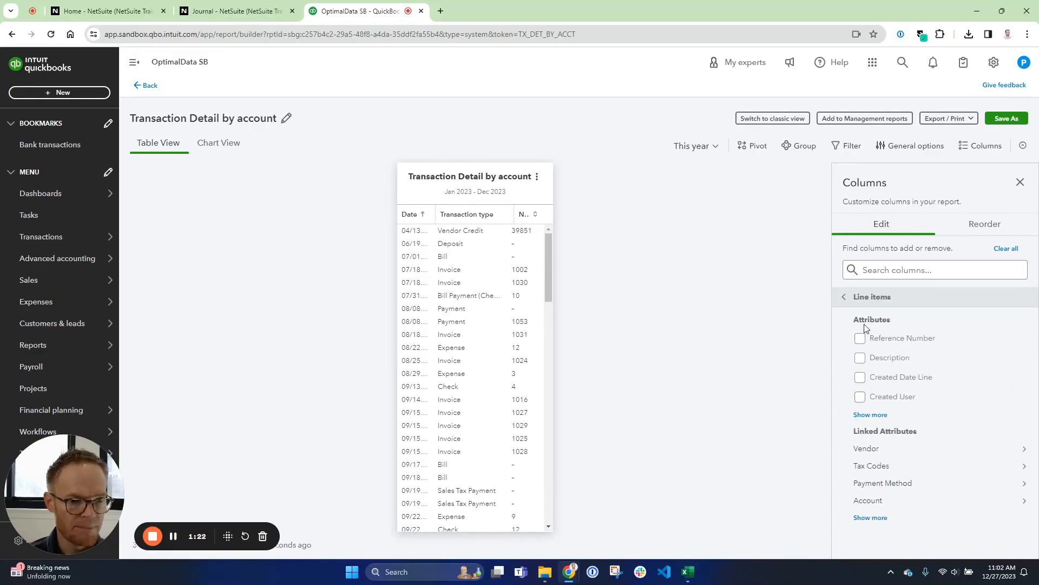
pyautogui.click(869, 416)
pyautogui.scroll(-5, 870, 425)
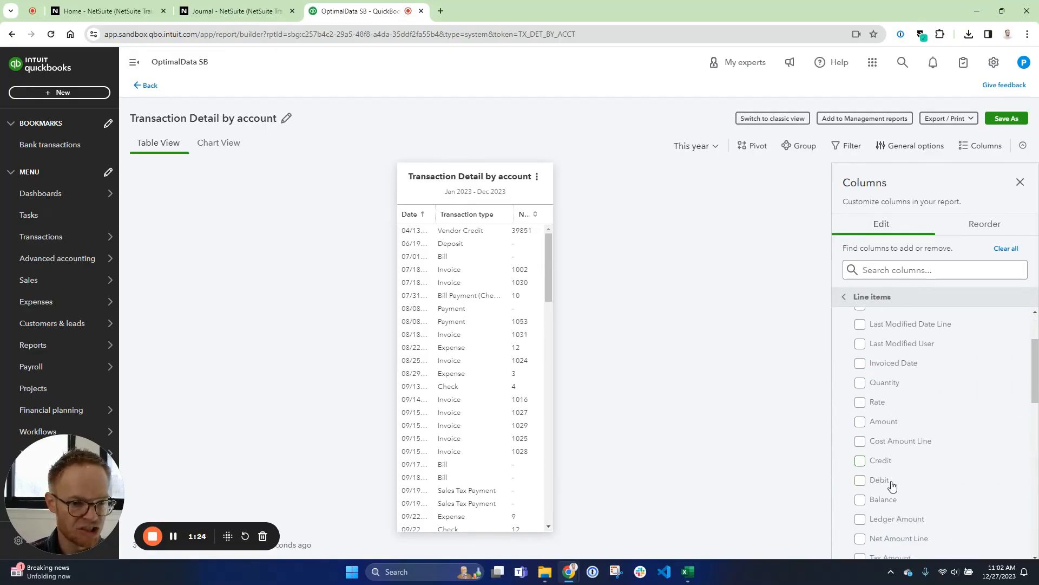
pyautogui.click(862, 410)
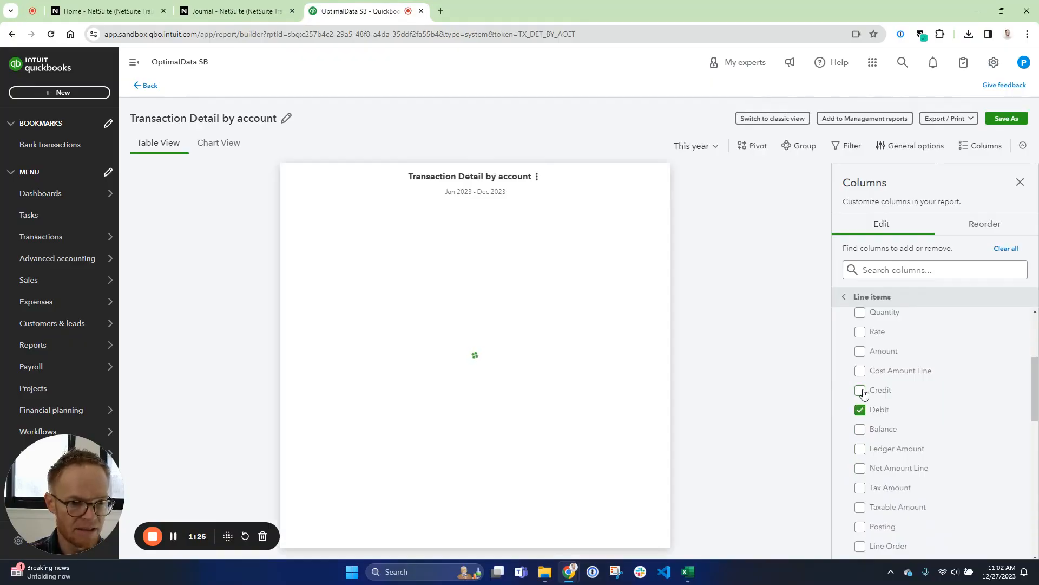
pyautogui.click(861, 391)
# Add the Account column from the line items' linked Account attributes.
pyautogui.scroll(4, 934, 441)
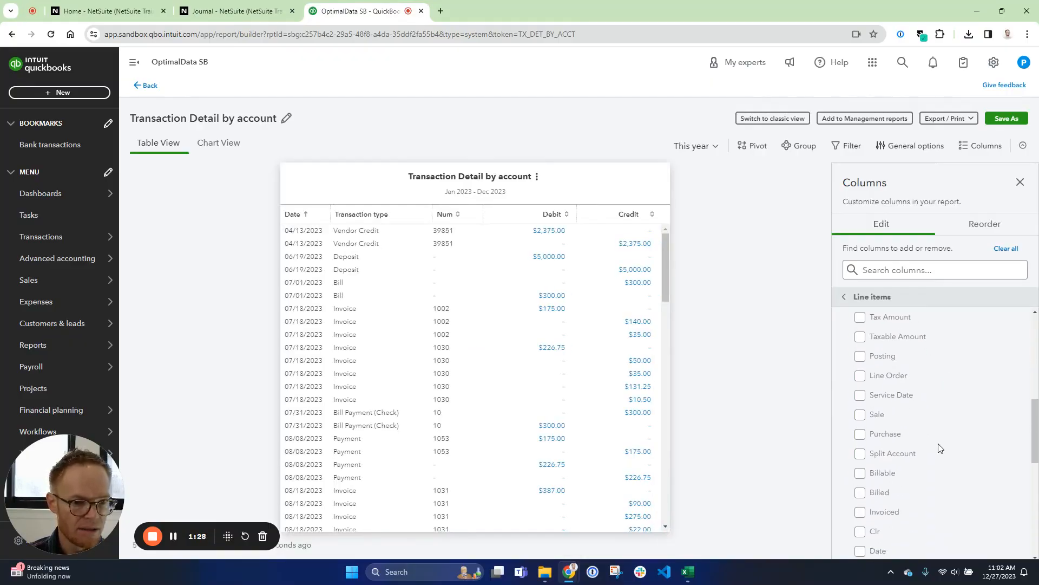
pyautogui.scroll(-4, 940, 449)
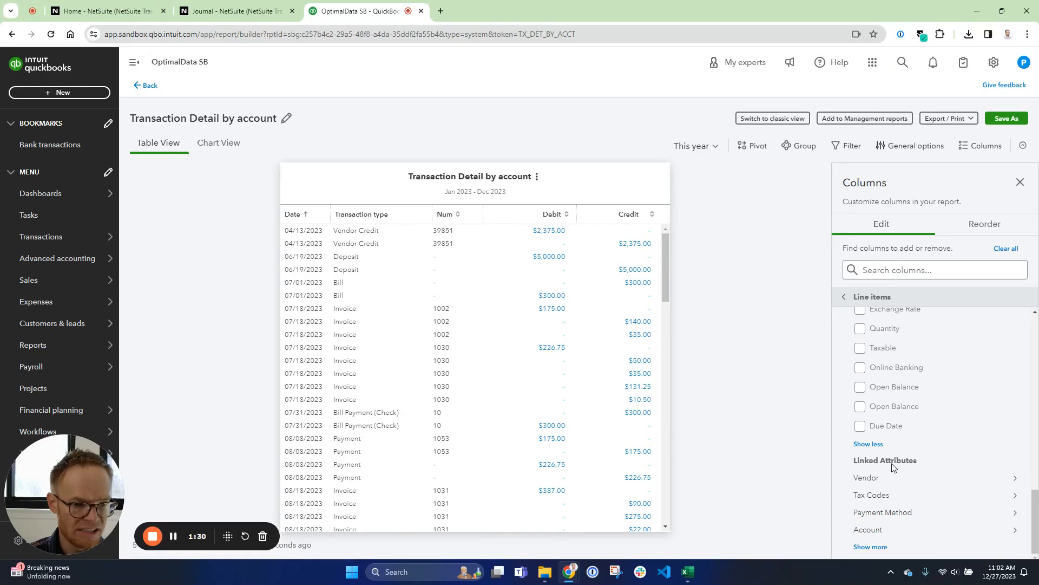
pyautogui.click(875, 530)
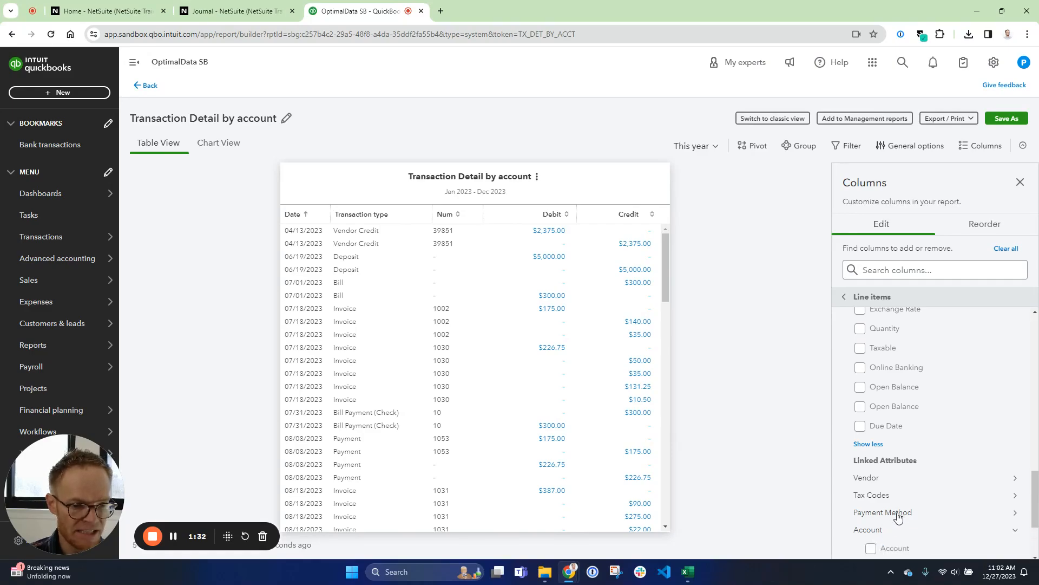
pyautogui.scroll(-1, 896, 517)
pyautogui.click(872, 494)
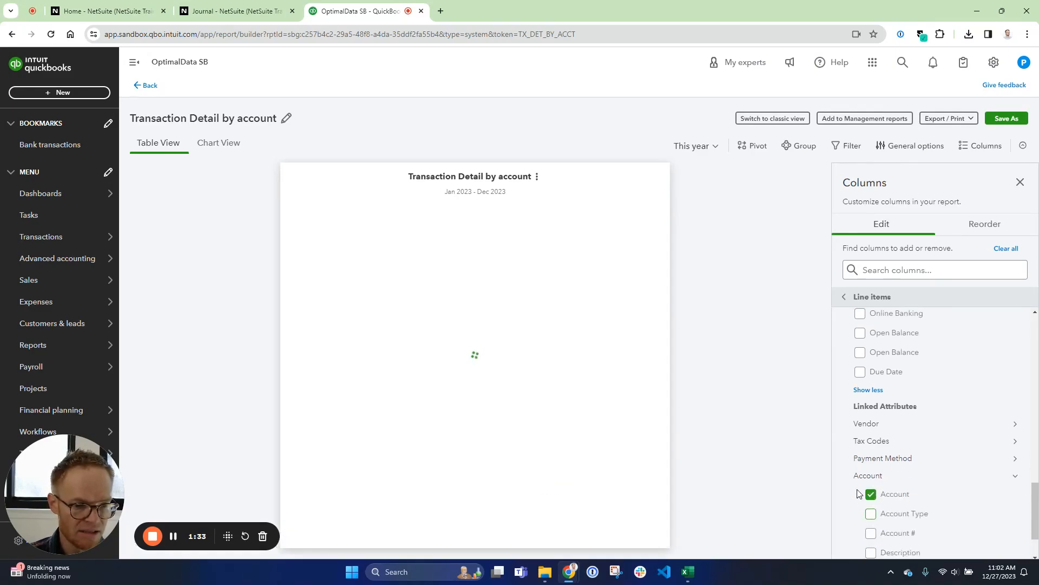
# Add the Class column from the line items' linked Class attributes.
pyautogui.scroll(-1, 853, 482)
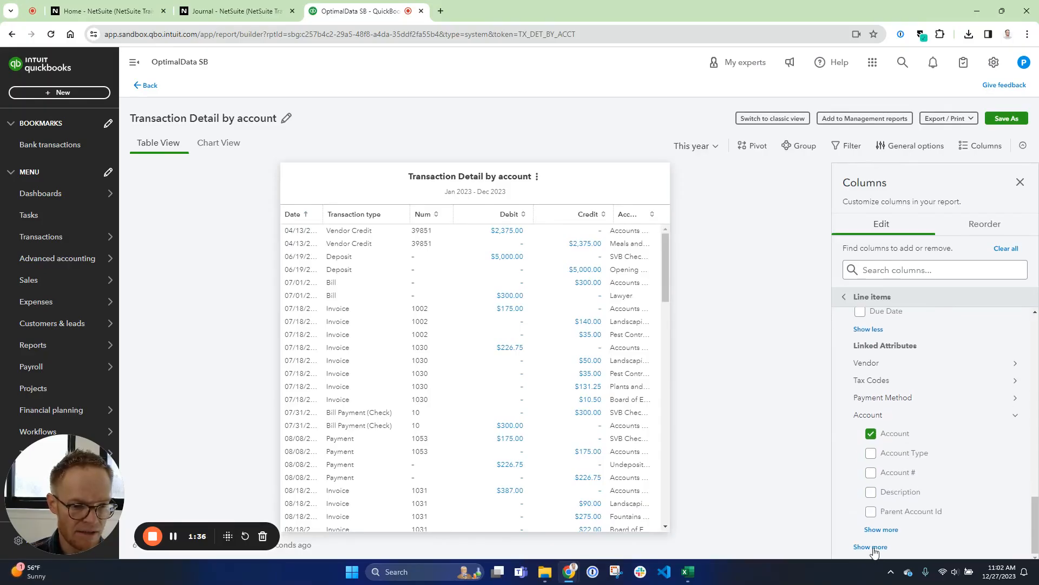
pyautogui.scroll(-1, 870, 544)
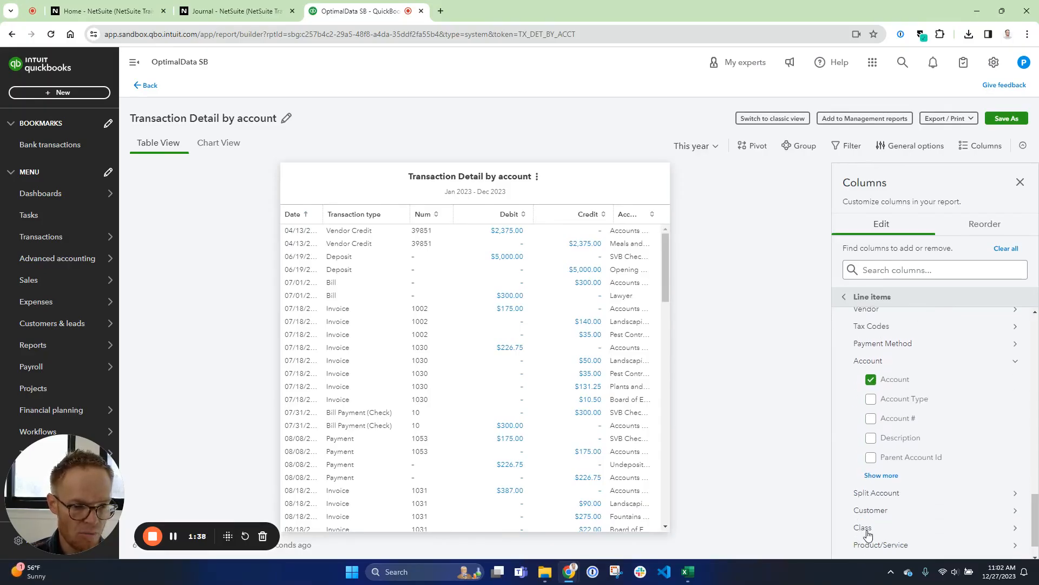
pyautogui.click(864, 528)
pyautogui.scroll(-2, 868, 535)
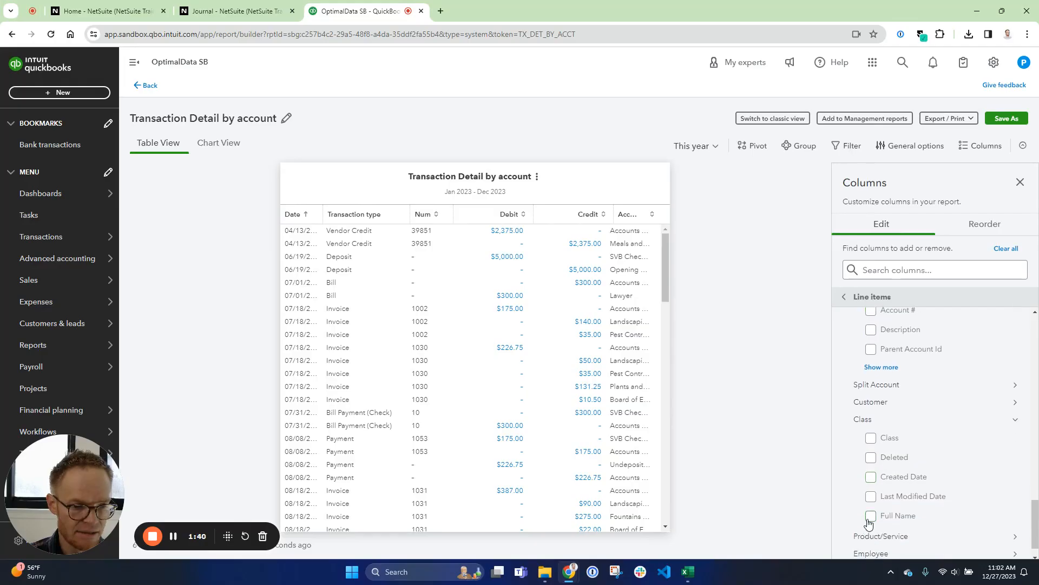
pyautogui.click(876, 440)
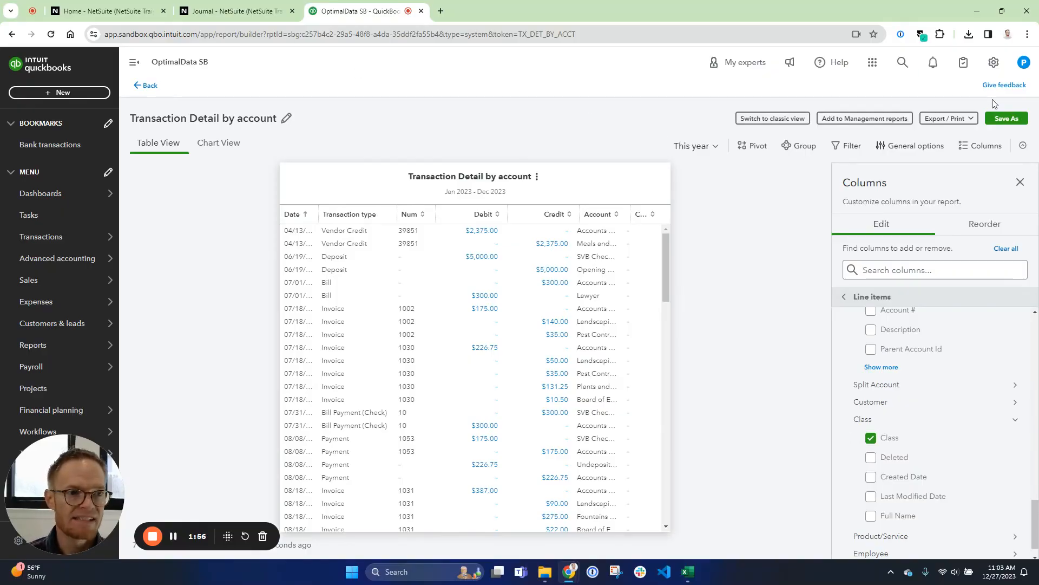
# Save the customized report under the name "OptimalData net change report new".
pyautogui.click(1006, 118)
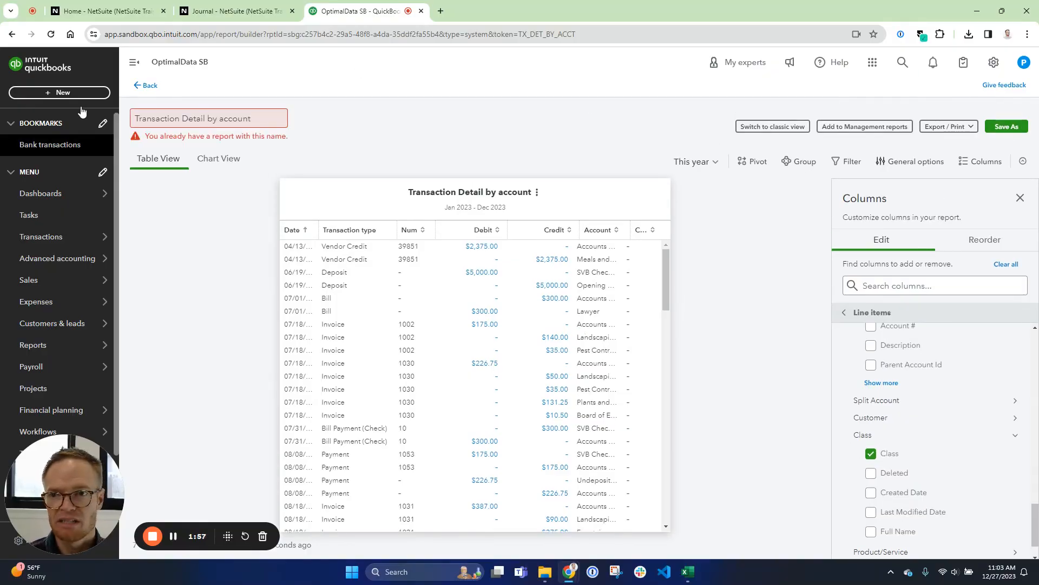
pyautogui.tripleClick(159, 116)
pyautogui.write('Optimal')
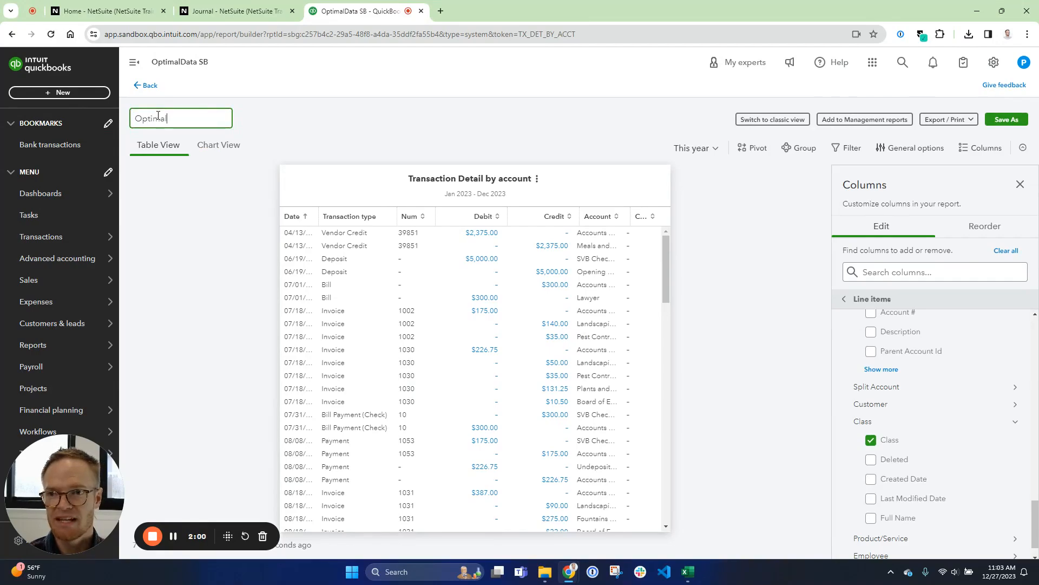
pyautogui.write('Data net change report new')
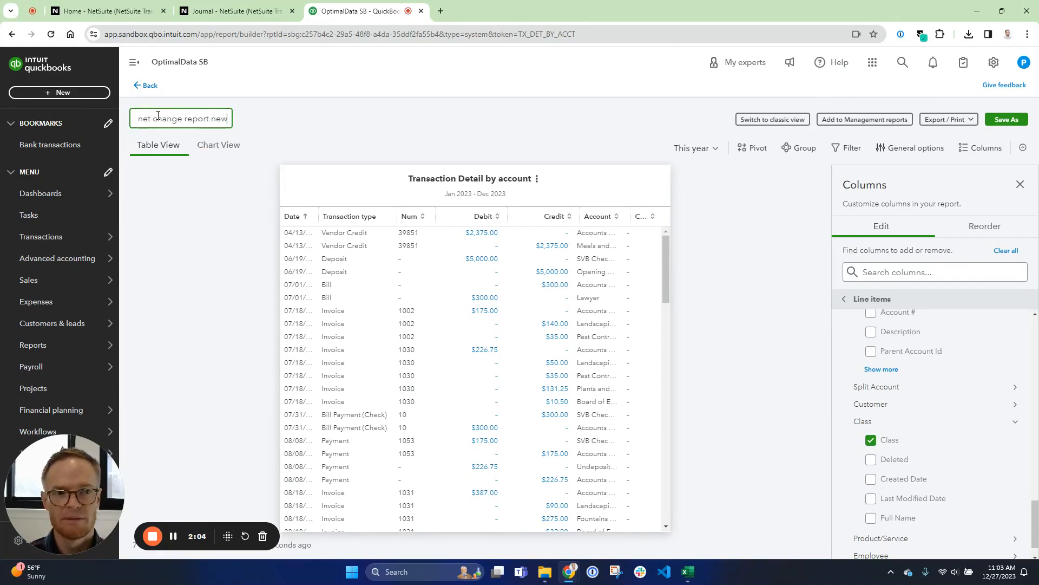
pyautogui.click(1004, 119)
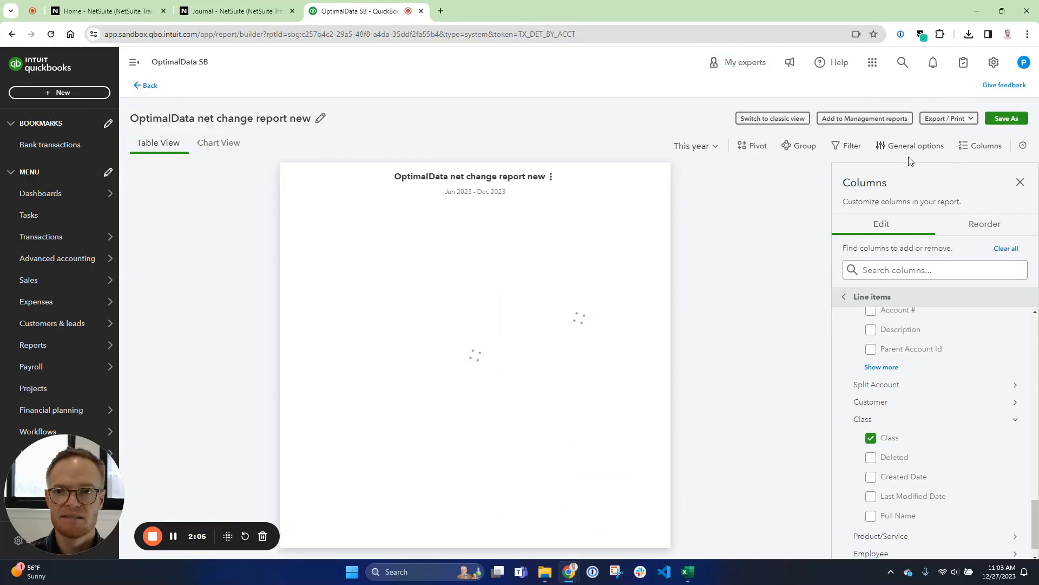
pyautogui.click(631, 74)
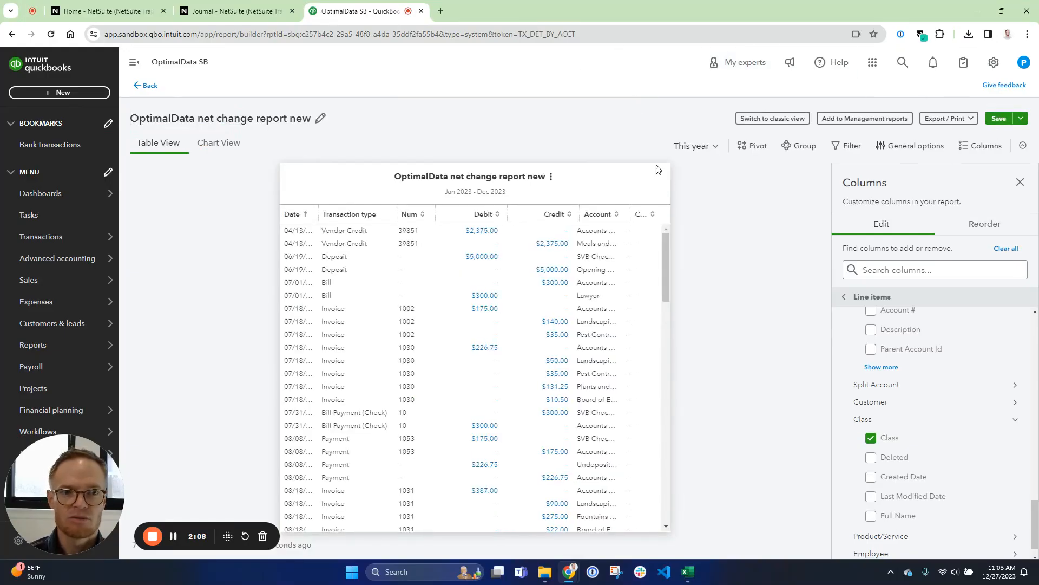
# Switch the report to classic view and run it for This Year with Group by set to None.
pyautogui.click(768, 119)
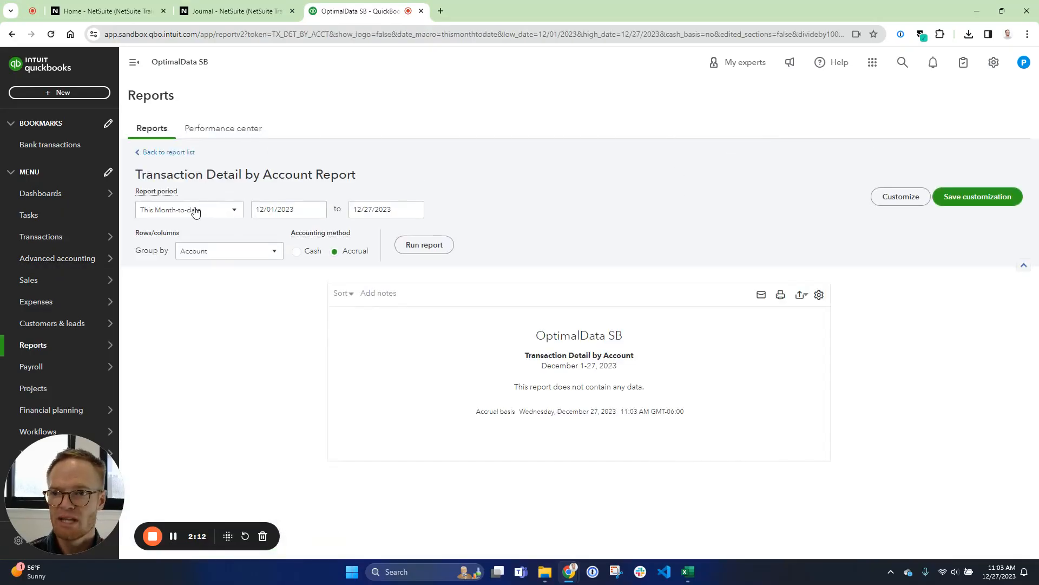
pyautogui.click(196, 210)
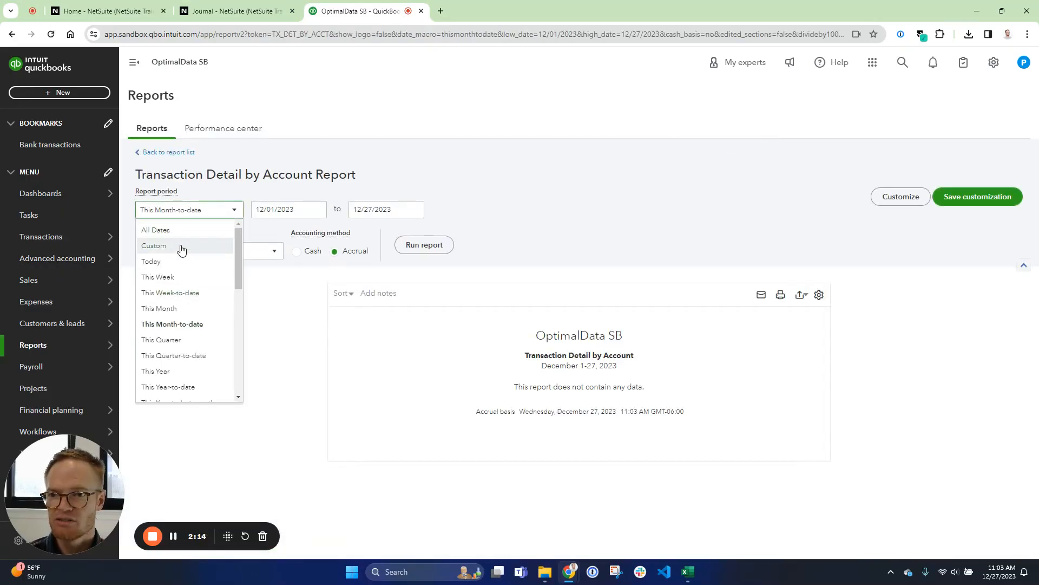
pyautogui.scroll(-1, 183, 371)
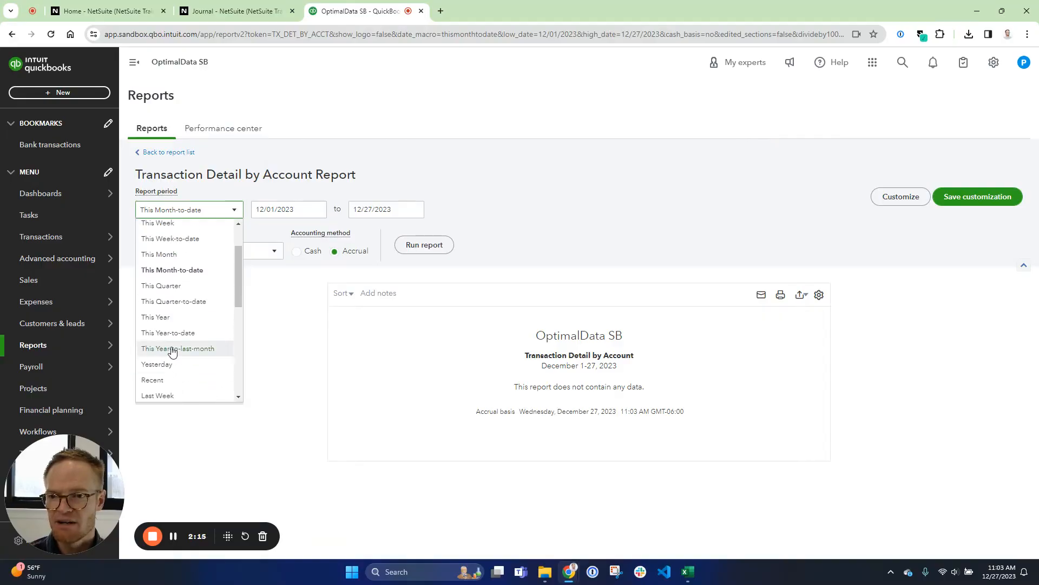
pyautogui.click(162, 317)
pyautogui.click(220, 254)
pyautogui.click(219, 279)
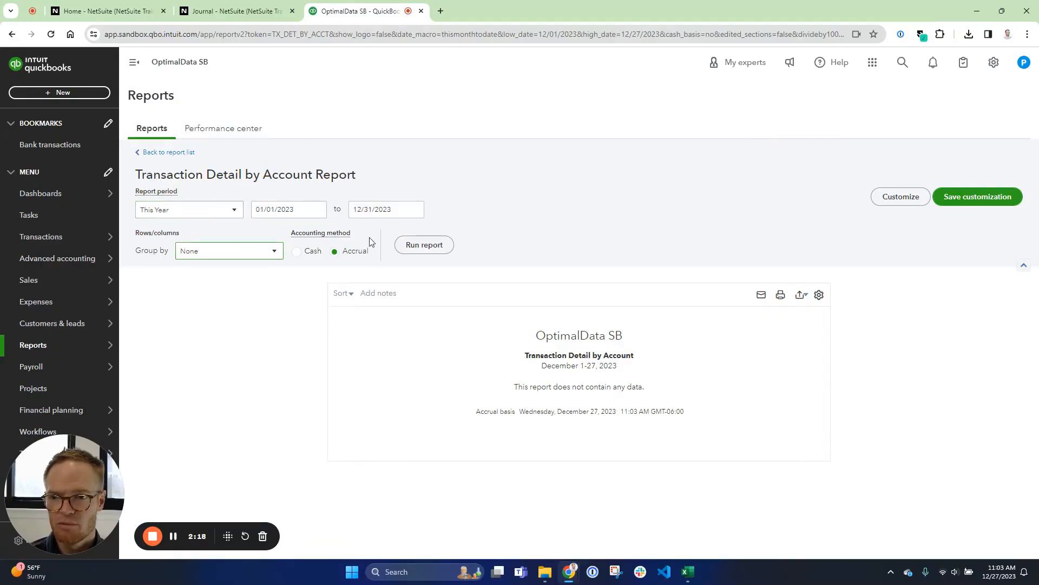
pyautogui.click(429, 250)
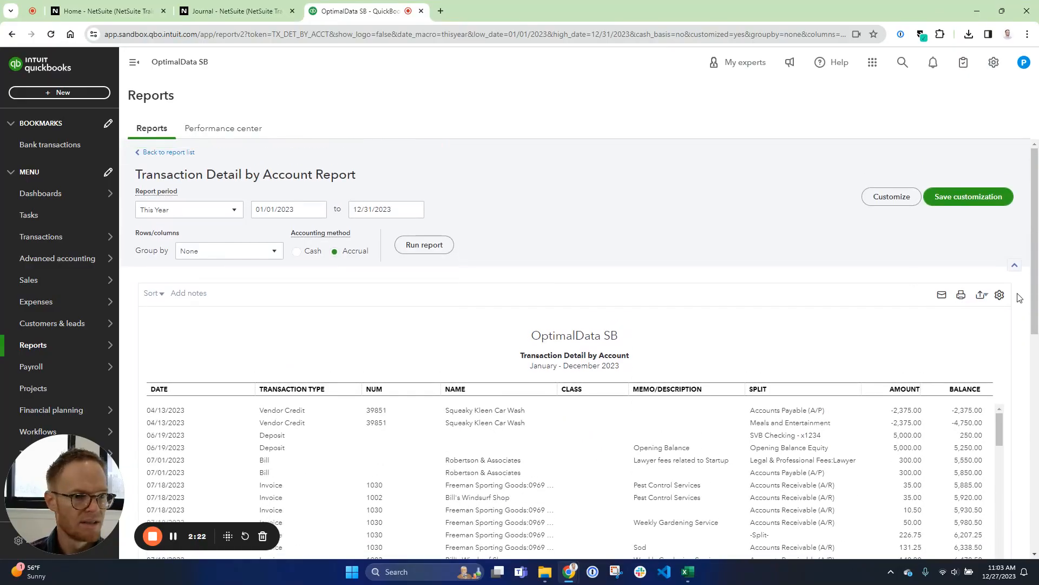
# Remove the Name, Memo/Description and Split columns from the classic report and add the Account column.
pyautogui.click(1000, 295)
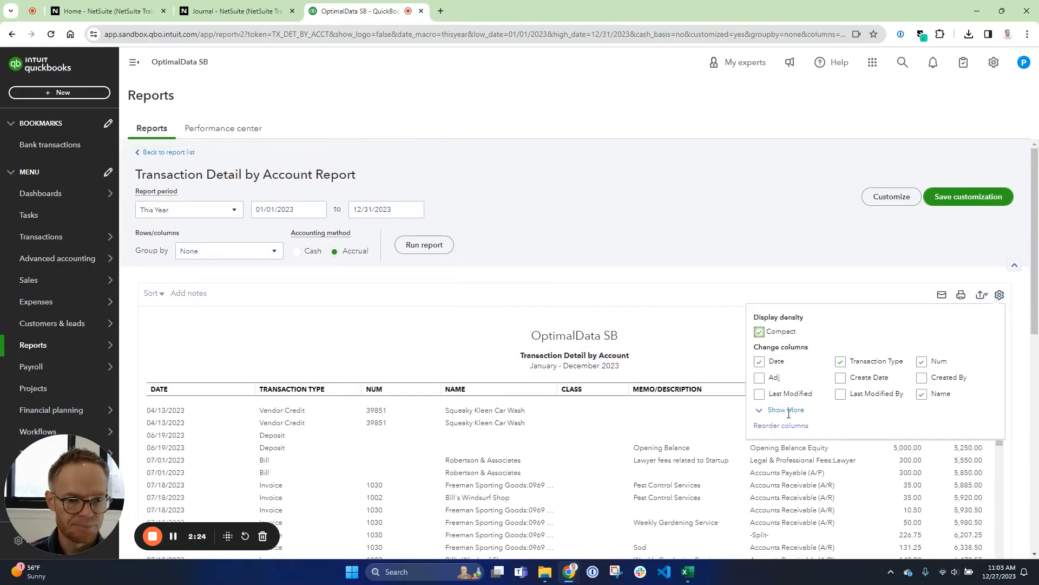
pyautogui.click(922, 394)
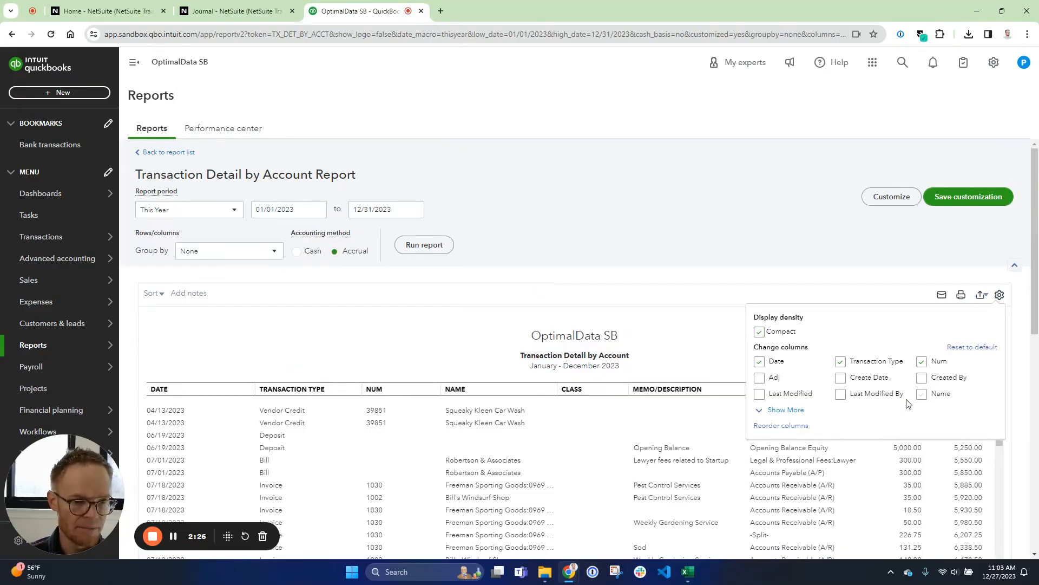
pyautogui.click(800, 415)
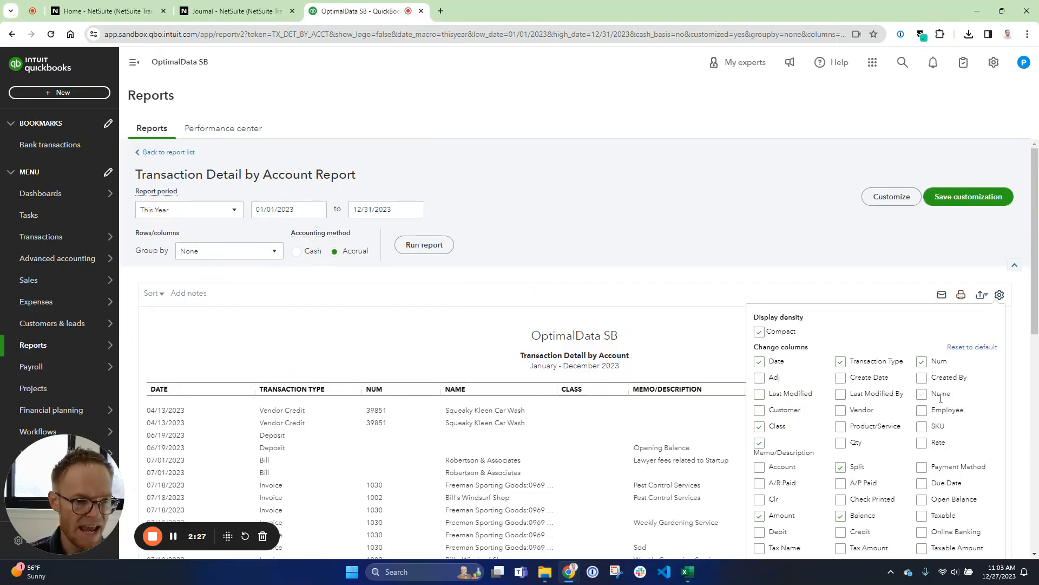
pyautogui.click(759, 443)
pyautogui.click(840, 469)
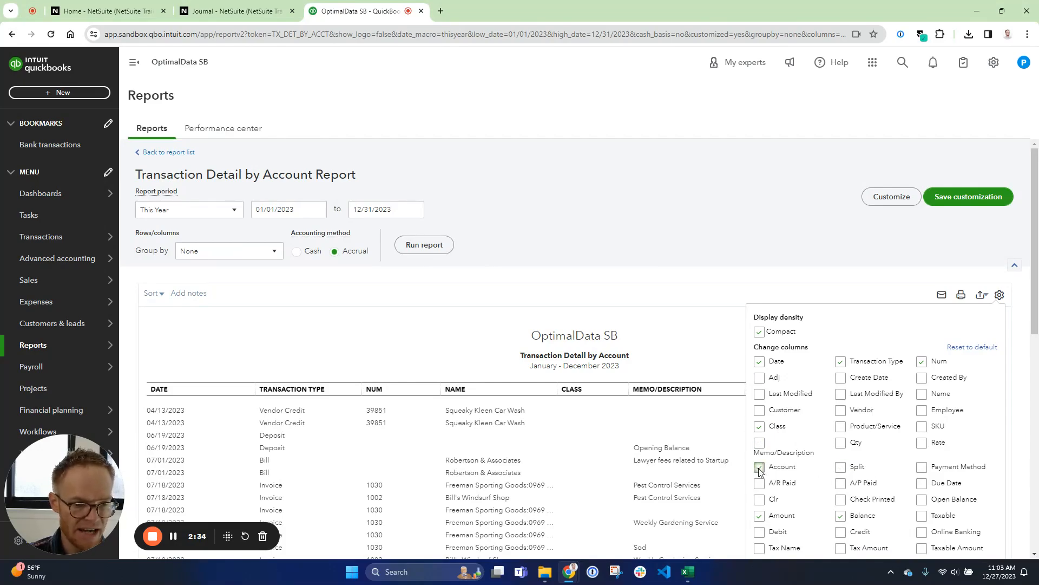
# Replace the Amount and Balance columns with Debit and Credit and apply the column selection to the report.
pyautogui.click(759, 516)
pyautogui.click(840, 515)
pyautogui.click(760, 533)
pyautogui.click(840, 533)
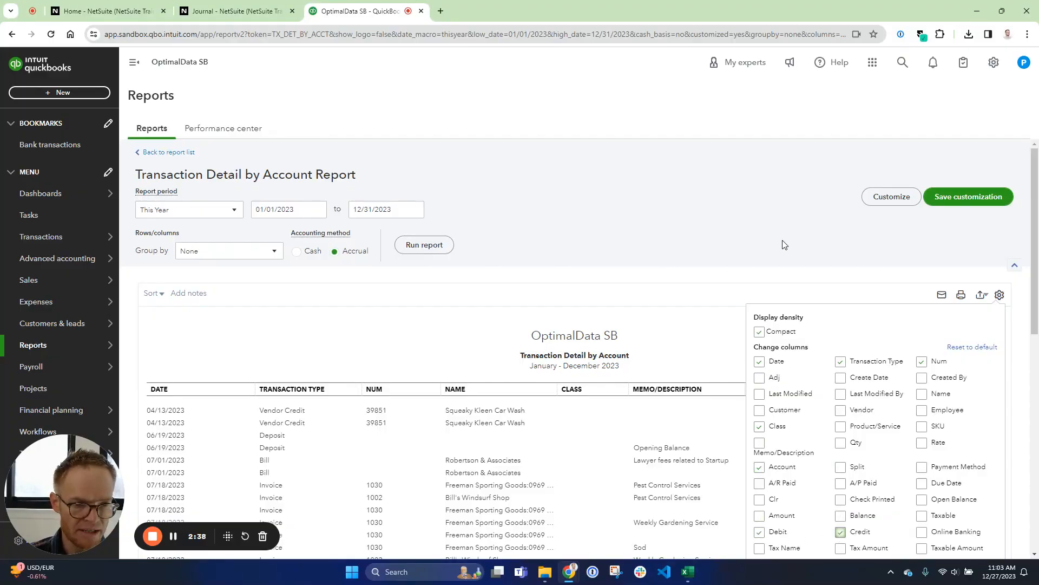
pyautogui.click(780, 222)
pyautogui.scroll(-3, 780, 222)
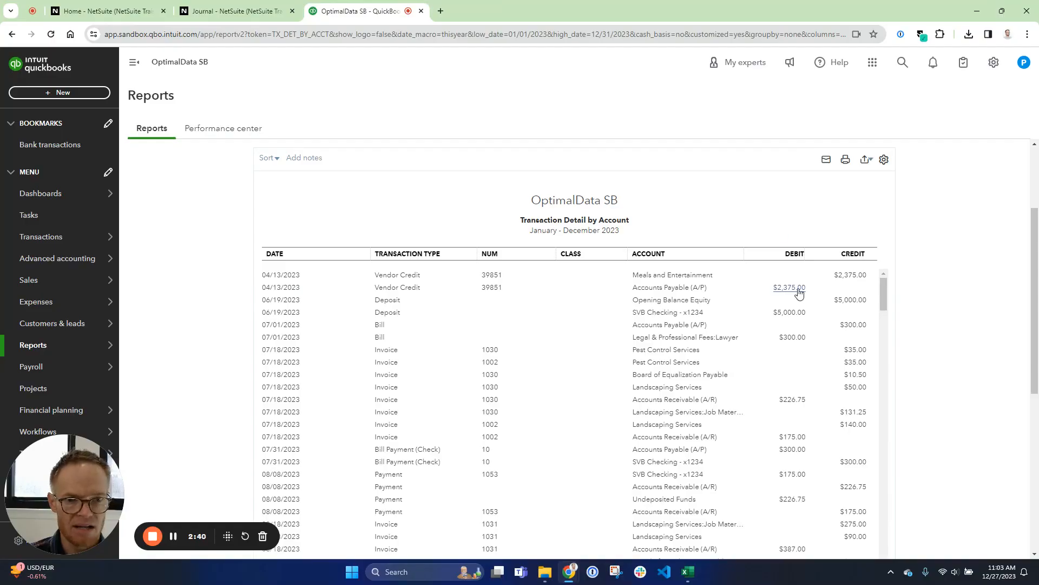
pyautogui.scroll(3, 614, 314)
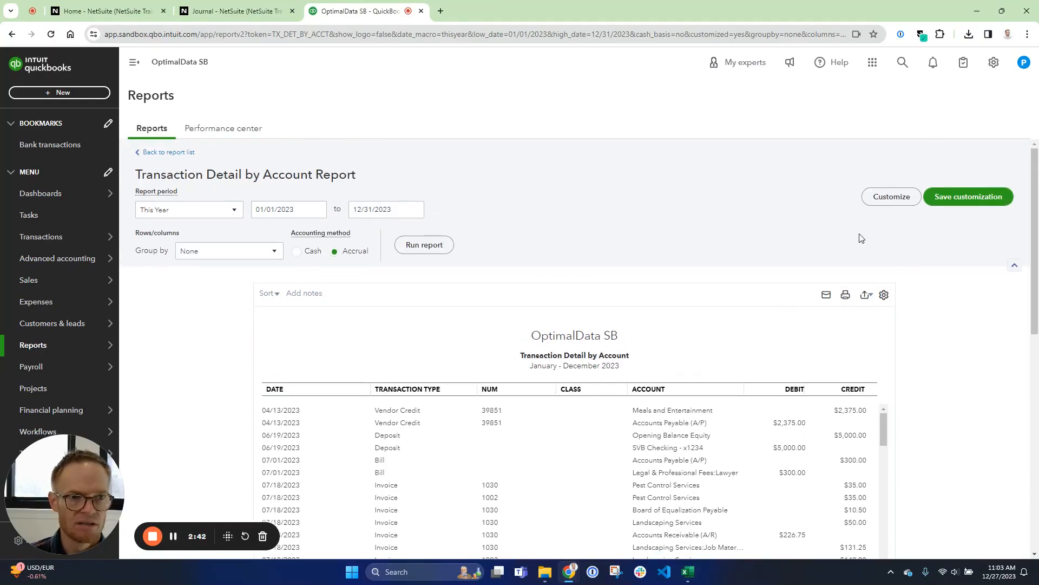
# Return to the report list and open the custom report "OptimalData net change report new".
pyautogui.click(169, 153)
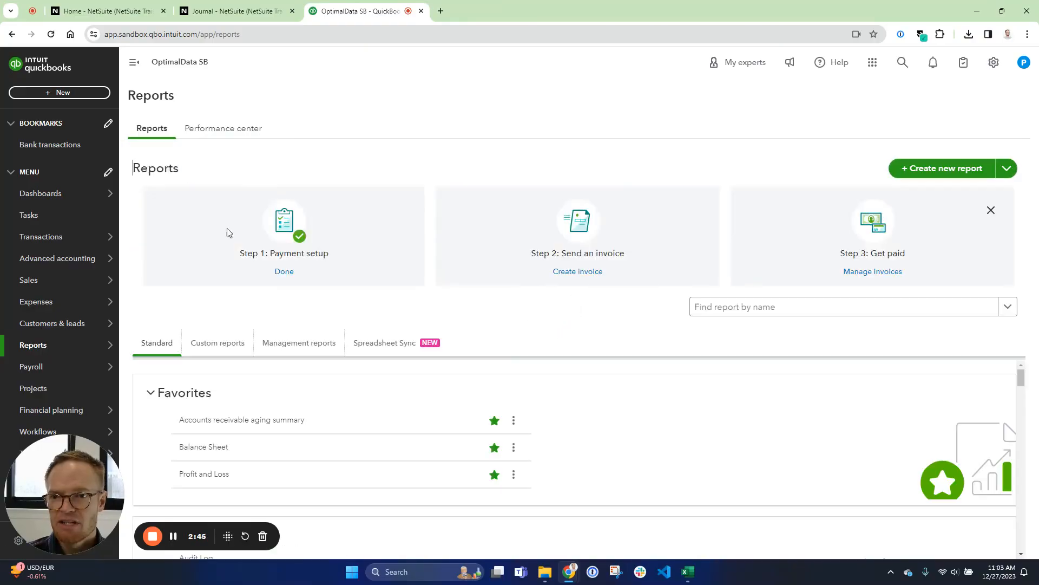
pyautogui.click(217, 342)
pyautogui.scroll(-1, 354, 422)
pyautogui.scroll(-1, 353, 421)
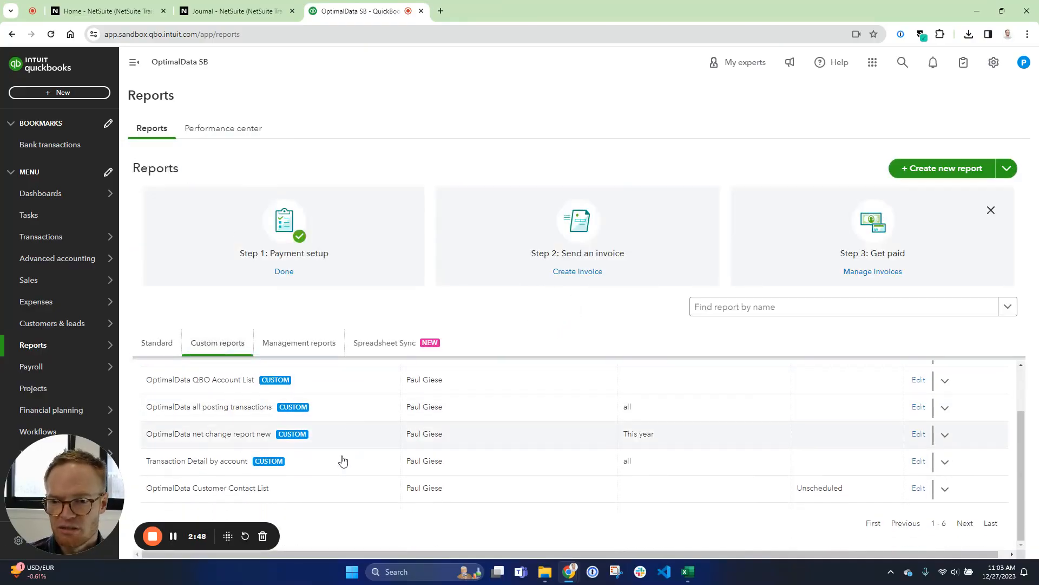
pyautogui.click(198, 433)
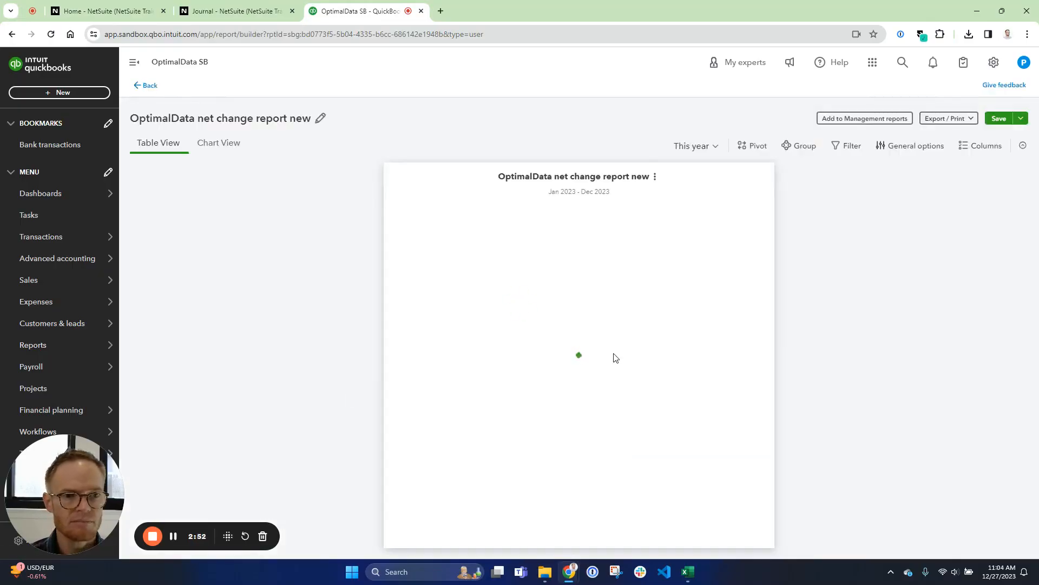
# Export the report to Excel, open the downloaded workbook and enable editing.
pyautogui.click(937, 119)
pyautogui.click(890, 146)
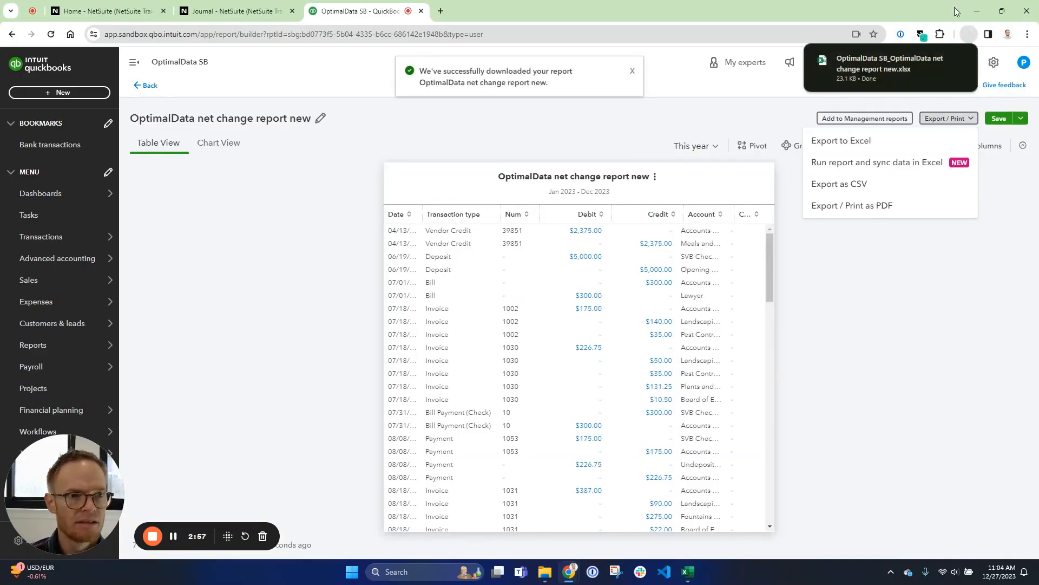
pyautogui.click(898, 65)
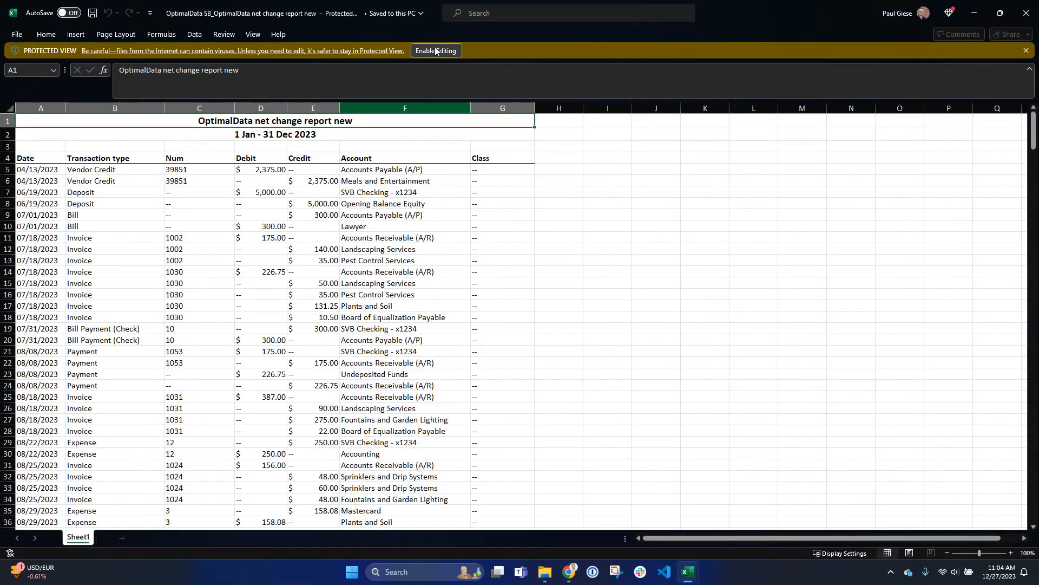
pyautogui.click(436, 51)
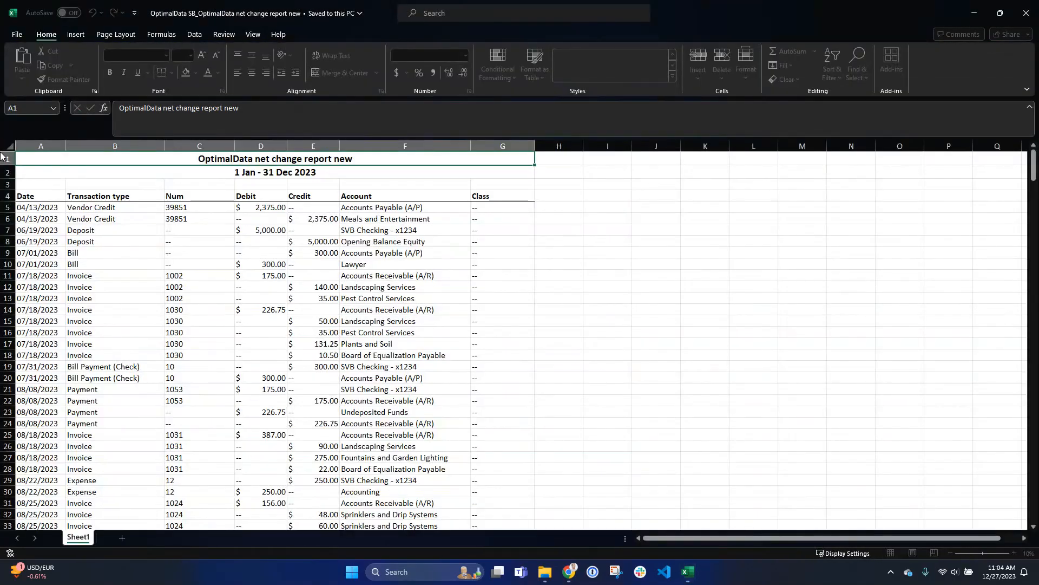
# Delete the three title rows above the column headers and the closing row at the end of the data.
pyautogui.moveTo(6, 158); pyautogui.dragTo(7, 184)
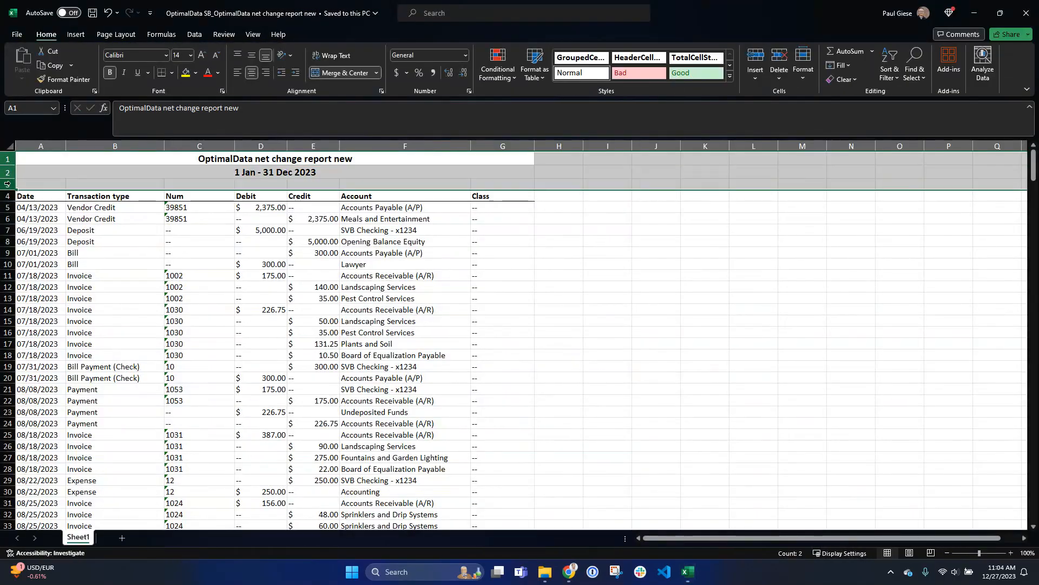
pyautogui.hotkey('ctrl', '-')
pyautogui.press('Down')
pyautogui.hotkey('ctrl', 'Down')
pyautogui.press('Down')
pyautogui.press('Up')
pyautogui.hotkey('shift', 'space')
pyautogui.hotkey('ctrl', '-')
pyautogui.press('Up')
# Insert four blank rows above the header row.
pyautogui.hotkey('ctrl', 'Home')
pyautogui.hotkey('shift', 'space')
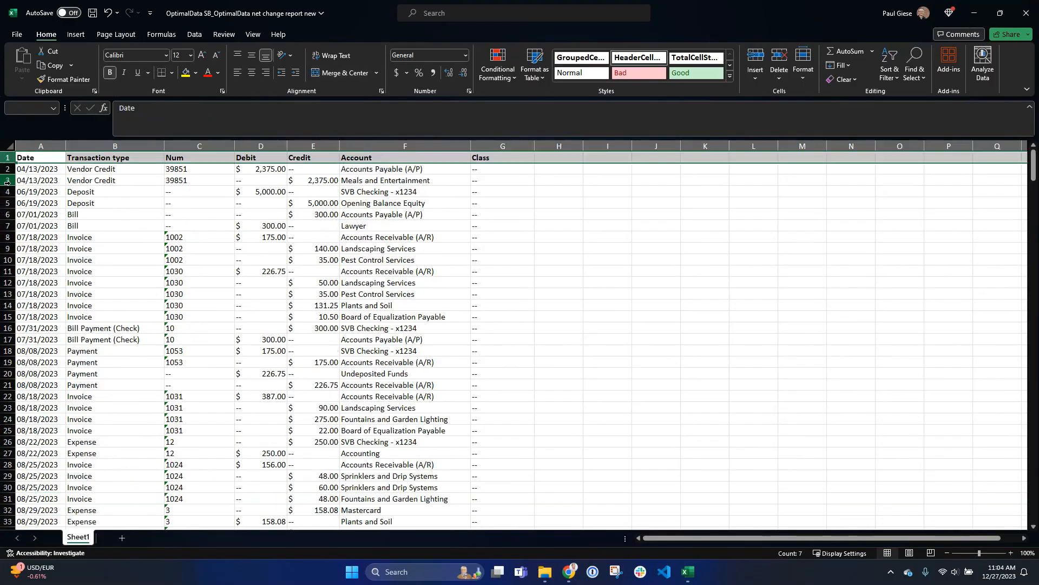
pyautogui.hotkey('ctrl', '+')
pyautogui.hotkey('ctrl', '+')
pyautogui.hotkey('ctrl', '+')
pyautogui.hotkey('ctrl', '+')
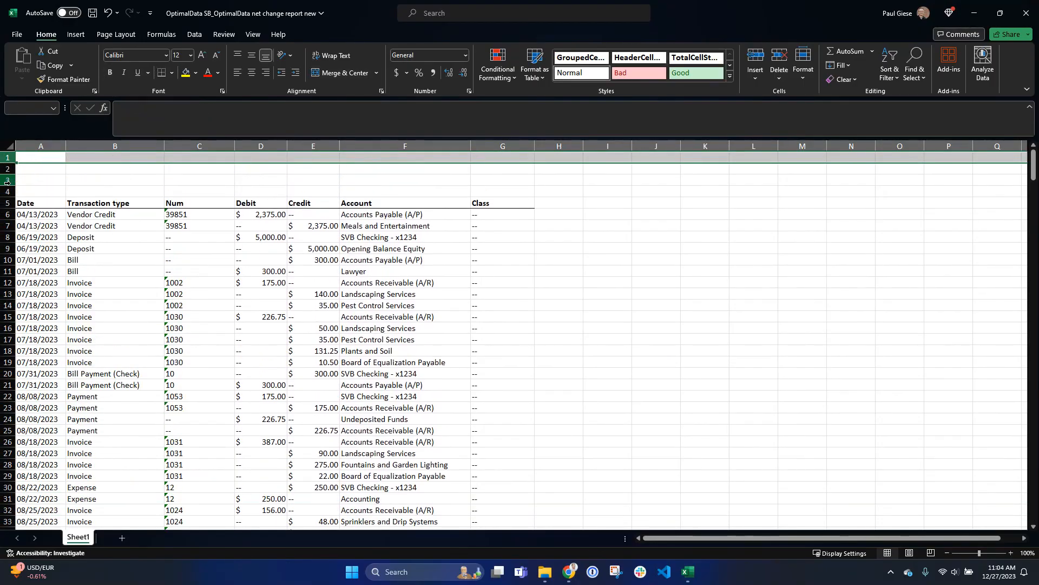
pyautogui.press('Down')
pyautogui.press('Down')
pyautogui.press('Up')
pyautogui.press('Up')
pyautogui.press('Down')
pyautogui.press('Down')
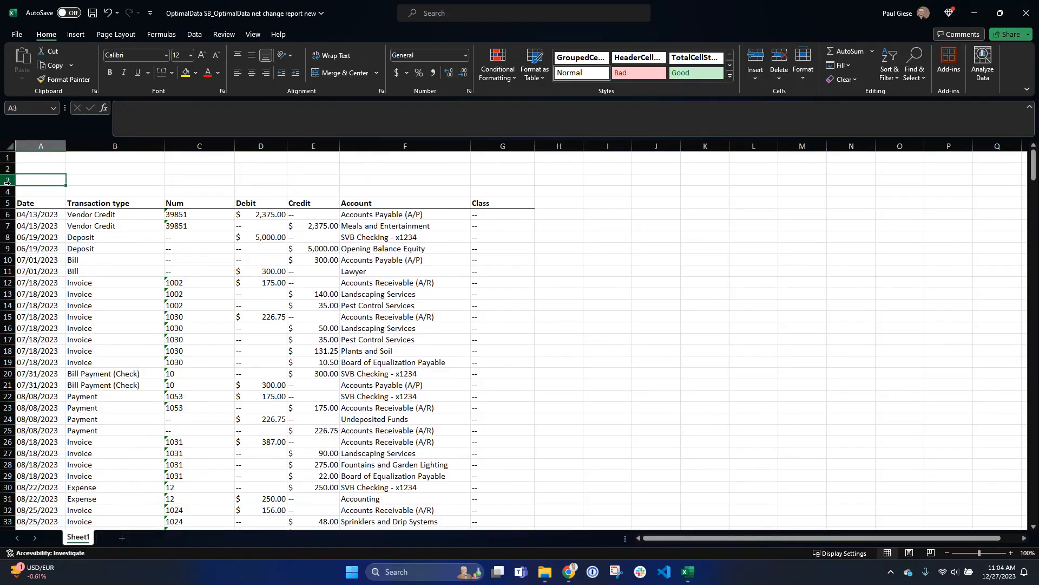
pyautogui.press('Down')
pyautogui.press('Down')
pyautogui.press('Down')
pyautogui.press('Up')
pyautogui.press('Up')
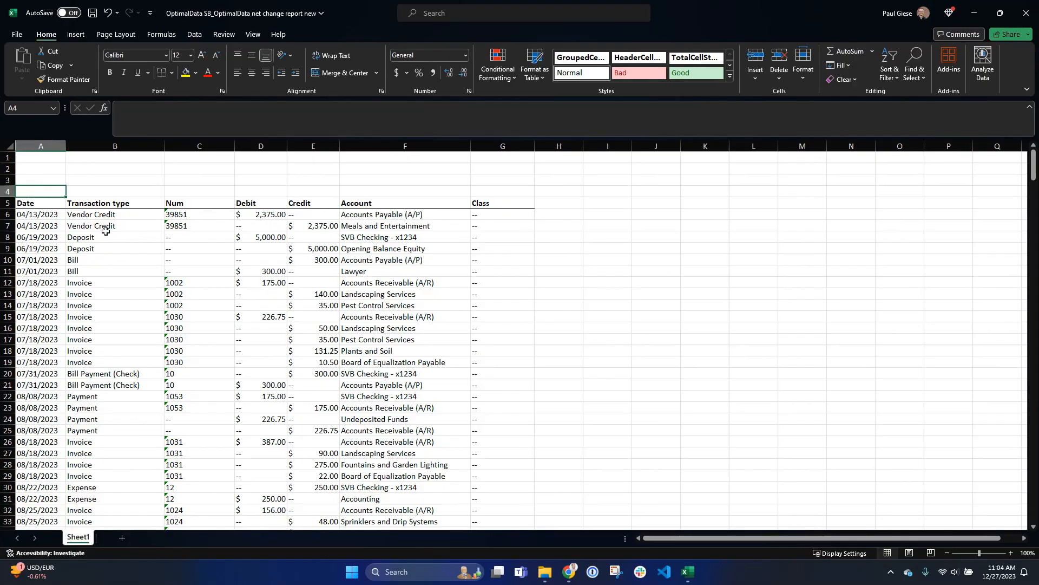
# Copy the Date through Credit headers from the "OptimalData net change entry template" workbook and paste them into the export starting at A2.
pyautogui.hotkey('alt', 'Tab')
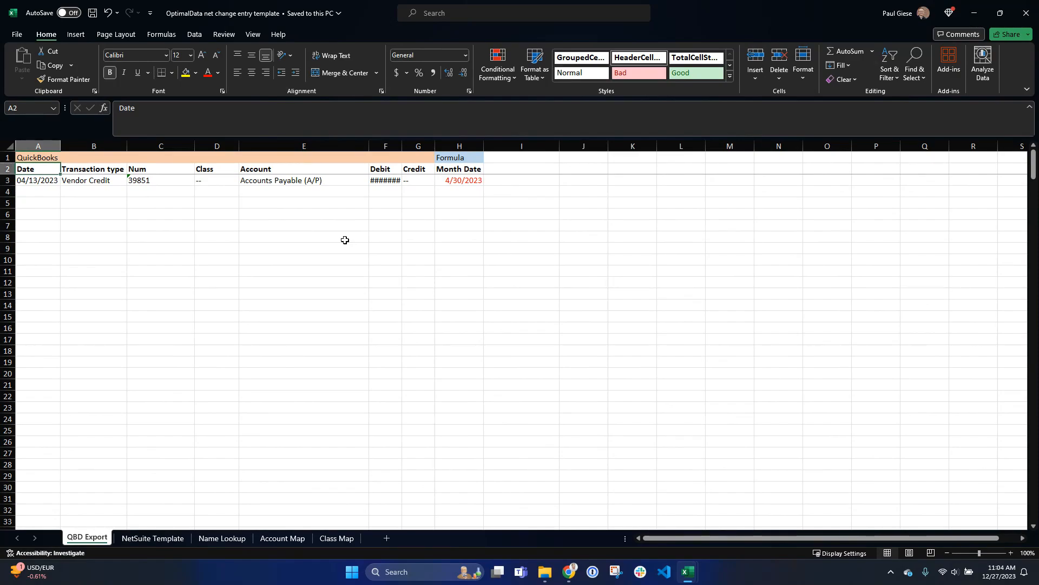
pyautogui.press('Right')
pyautogui.press('Left')
pyautogui.hotkey('ctrl', 'shift', 'Right')
pyautogui.hotkey('shift', 'Left')
pyautogui.hotkey('ctrl', 'c')
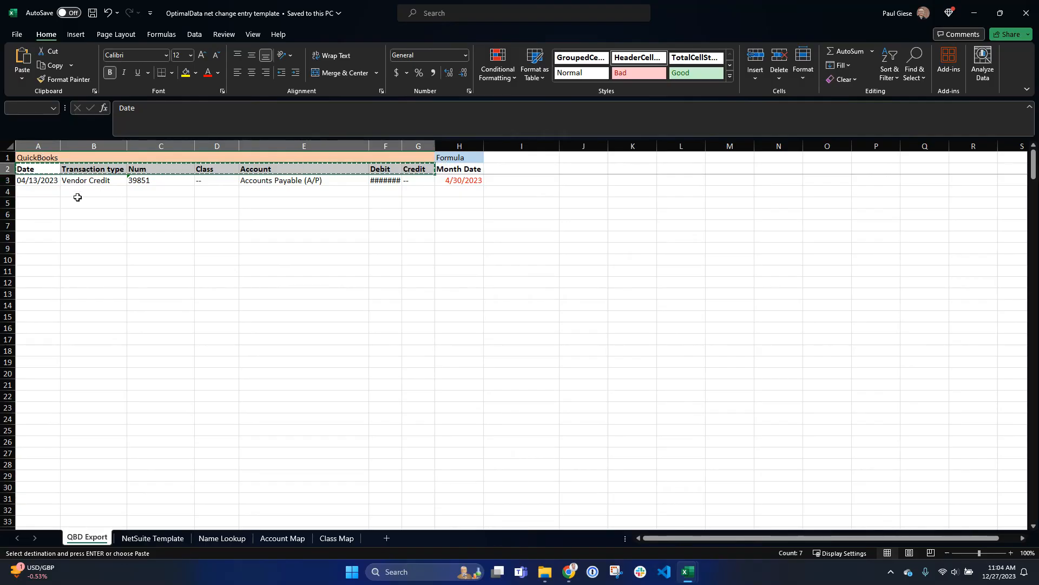
pyautogui.hotkey('alt', 'Tab')
pyautogui.click(30, 171)
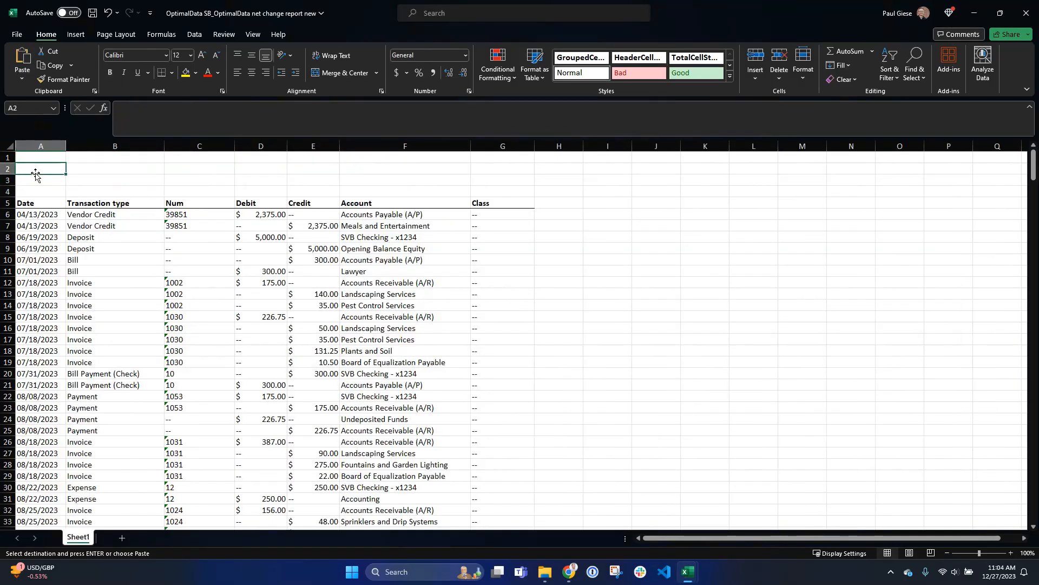
pyautogui.hotkey('ctrl', 'v')
# Enter the formula =A5=A2 in A3 to compare the export's header with the template's header.
pyautogui.press('Down')
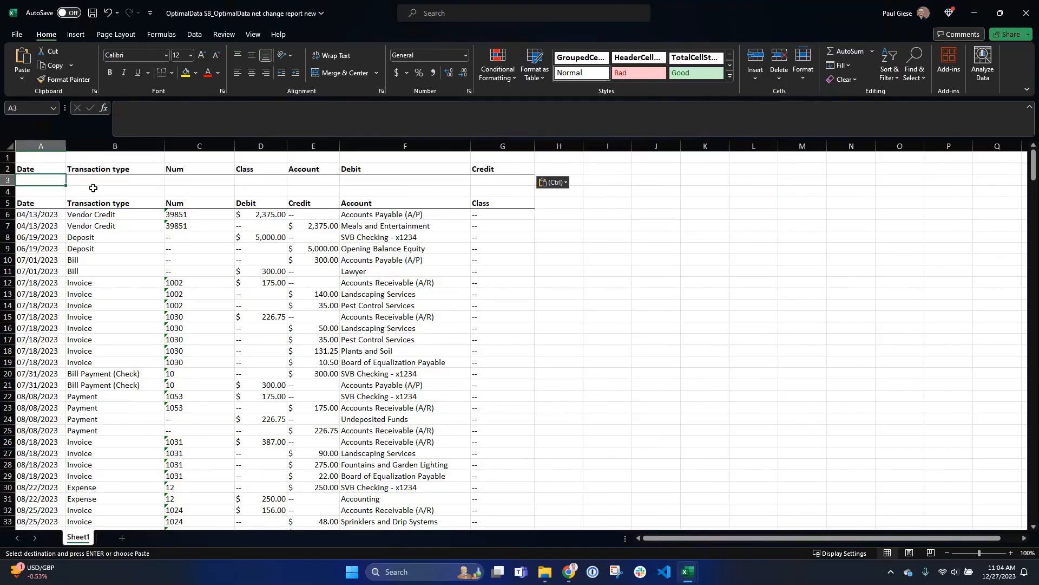
pyautogui.write('=')
pyautogui.press('Down')
pyautogui.press('Down')
pyautogui.write('=')
pyautogui.press('Up')
pyautogui.press('Return')
# Copy the header comparison formula from A3 across row 3 through column G.
pyautogui.press('Up')
pyautogui.hotkey('ctrl', 'c')
pyautogui.press('Up')
pyautogui.hotkey('ctrl', 'Right')
pyautogui.press('Down')
pyautogui.hotkey('ctrl', 'shift', 'Left')
pyautogui.hotkey('ctrl', 'v')
pyautogui.press('Escape')
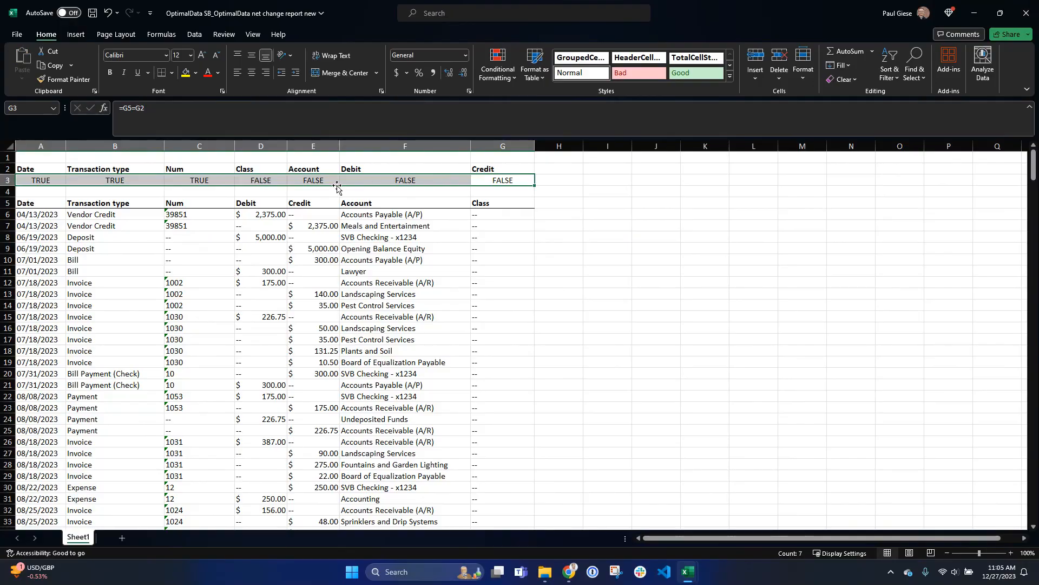
# Move the Debit, Credit, Account and Class data two columns over so that it starts at F5.
pyautogui.click(263, 203)
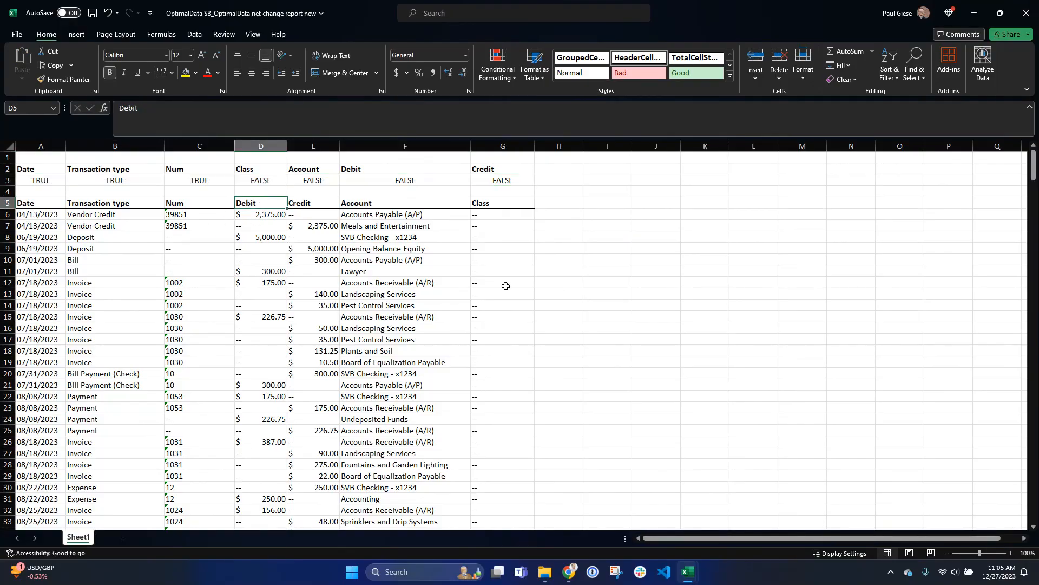
pyautogui.hotkey('ctrl', 'shift', 'Right')
pyautogui.hotkey('ctrl', 'shift', 'Down')
pyautogui.hotkey('ctrl', 'BackSpace')
pyautogui.hotkey('ctrl', 'c')
pyautogui.press('Right')
pyautogui.press('Right')
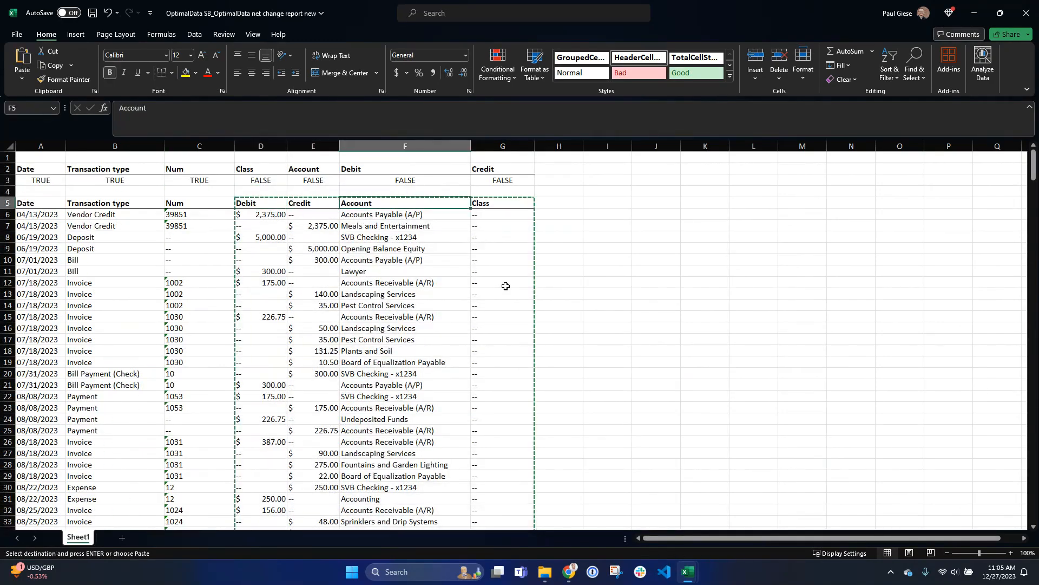
pyautogui.hotkey('ctrl', 'v')
# Move the Account data from column H to column E, starting at E5.
pyautogui.press('Right')
pyautogui.press('Right')
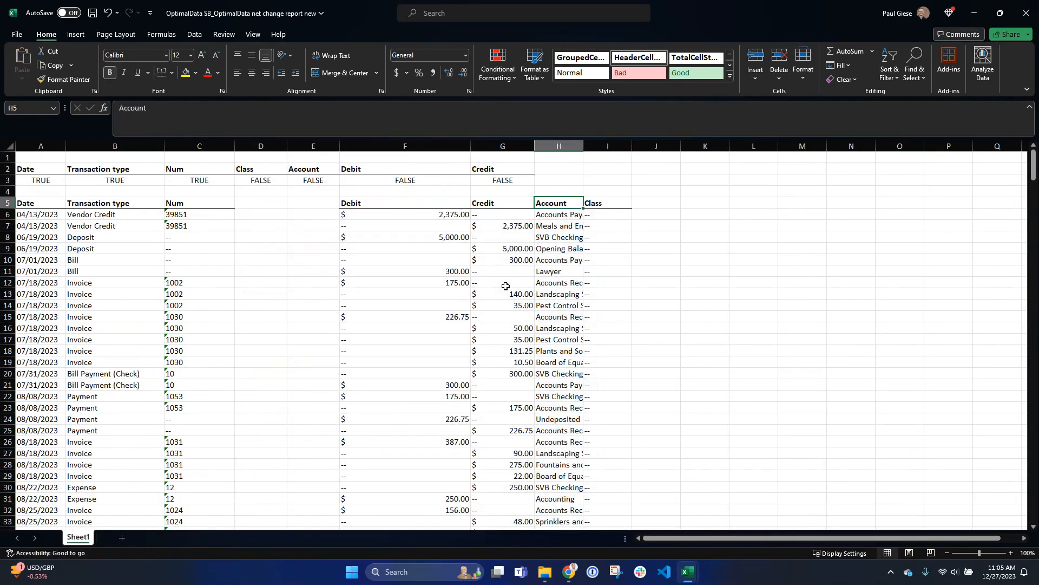
pyautogui.hotkey('ctrl', 'shift', 'Down')
pyautogui.hotkey('ctrl', 'BackSpace')
pyautogui.hotkey('ctrl', 'c')
pyautogui.press('Left')
pyautogui.press('Left')
pyautogui.press('Left')
pyautogui.press('Left')
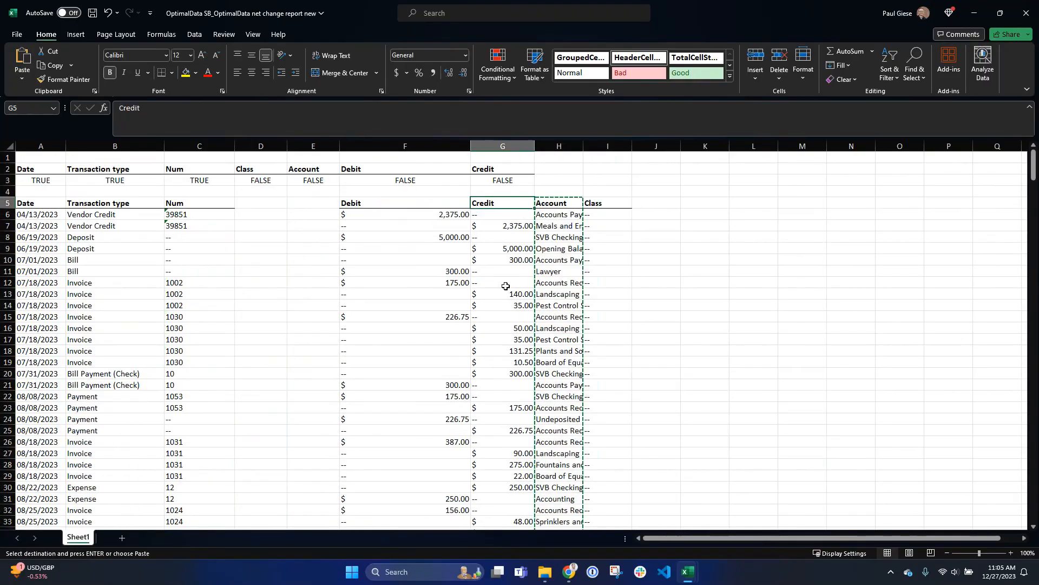
pyautogui.press('Right')
pyautogui.hotkey('ctrl', 'v')
# Move the Class data from column I into the empty column D, starting at D5.
pyautogui.press('Right')
pyautogui.press('Right')
pyautogui.press('Right')
pyautogui.press('Right')
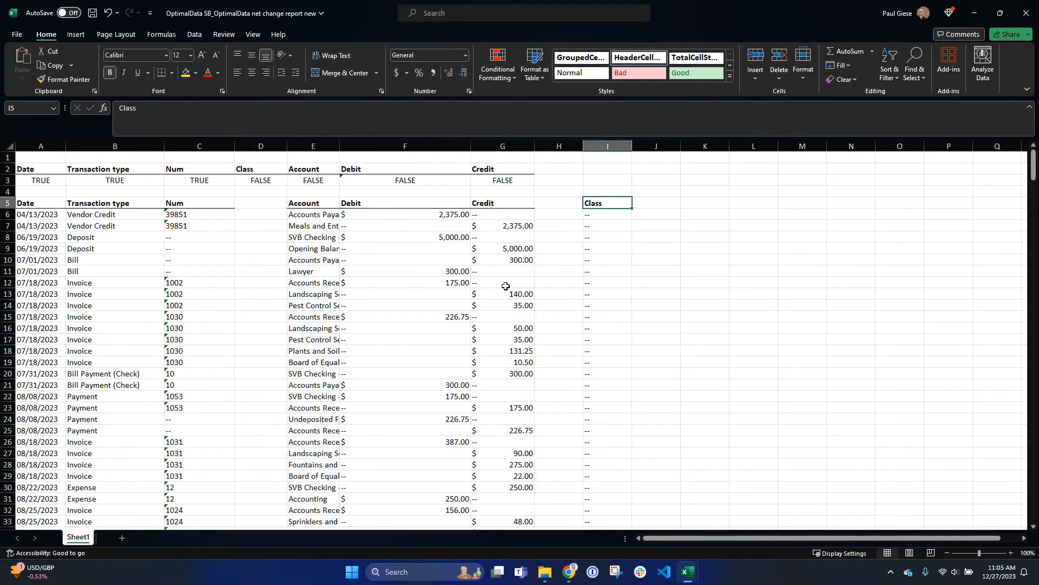
pyautogui.hotkey('ctrl', 'shift', 'Down')
pyautogui.hotkey('ctrl', 'BackSpace')
pyautogui.hotkey('ctrl', 'x')
pyautogui.press('Left')
pyautogui.press('Left')
pyautogui.press('Left')
pyautogui.press('Left')
pyautogui.press('Left')
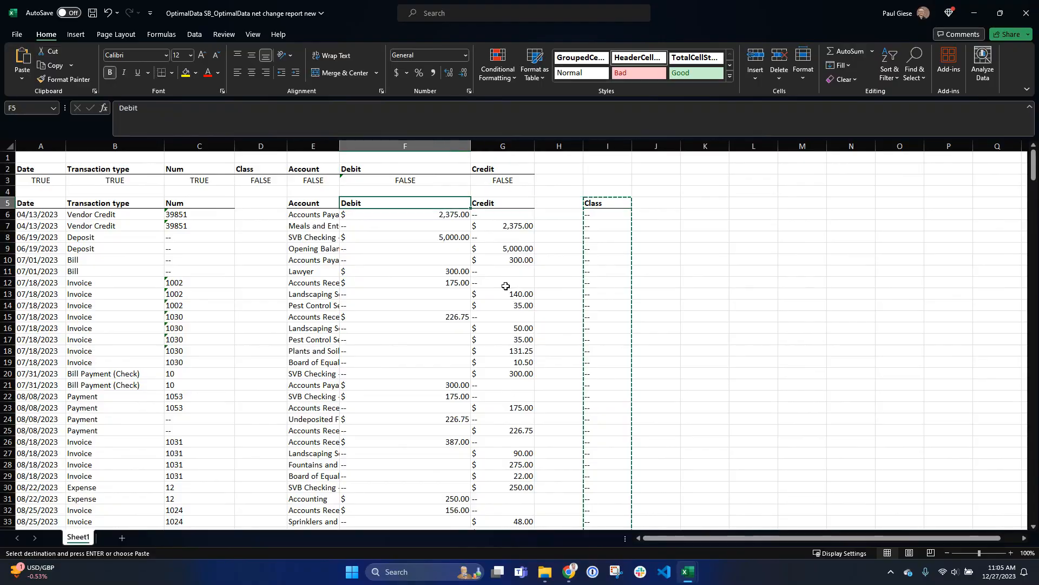
pyautogui.hotkey('ctrl', 'v')
# Refill the header comparison formula from A3 across row 3 through G3 for the reordered columns.
pyautogui.press('Up')
pyautogui.press('Up')
pyautogui.press('Left')
pyautogui.press('Left')
pyautogui.press('Left')
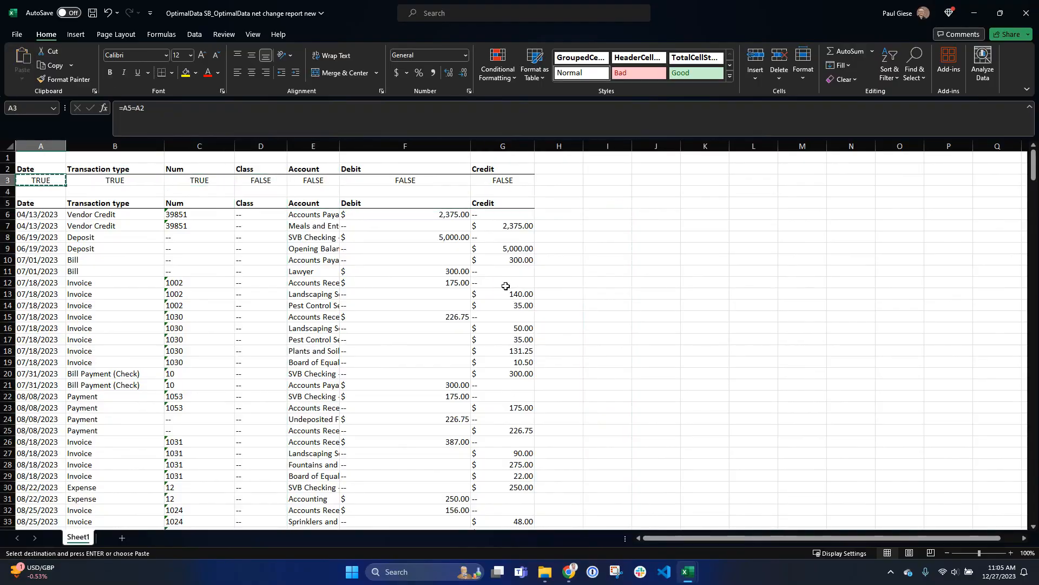
pyautogui.hotkey('ctrl', 'c')
pyautogui.hotkey('ctrl', 'shift', 'Right')
pyautogui.hotkey('ctrl', 'v')
pyautogui.press('Escape')
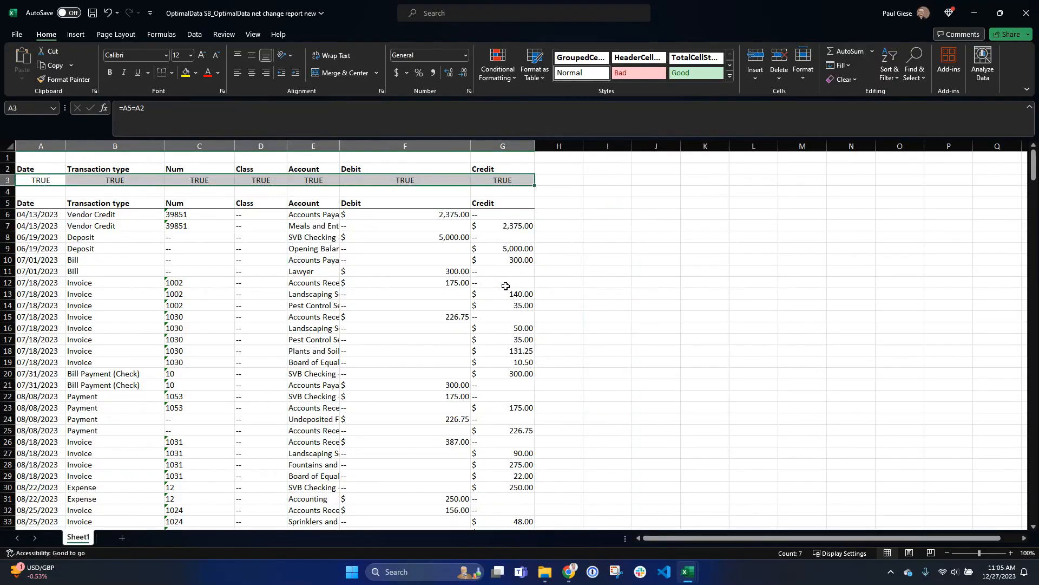
pyautogui.press('Down')
pyautogui.hotkey('shift', 'space')
pyautogui.hotkey('shift', 'Up')
pyautogui.hotkey('shift', 'Up')
pyautogui.hotkey('shift', 'Up')
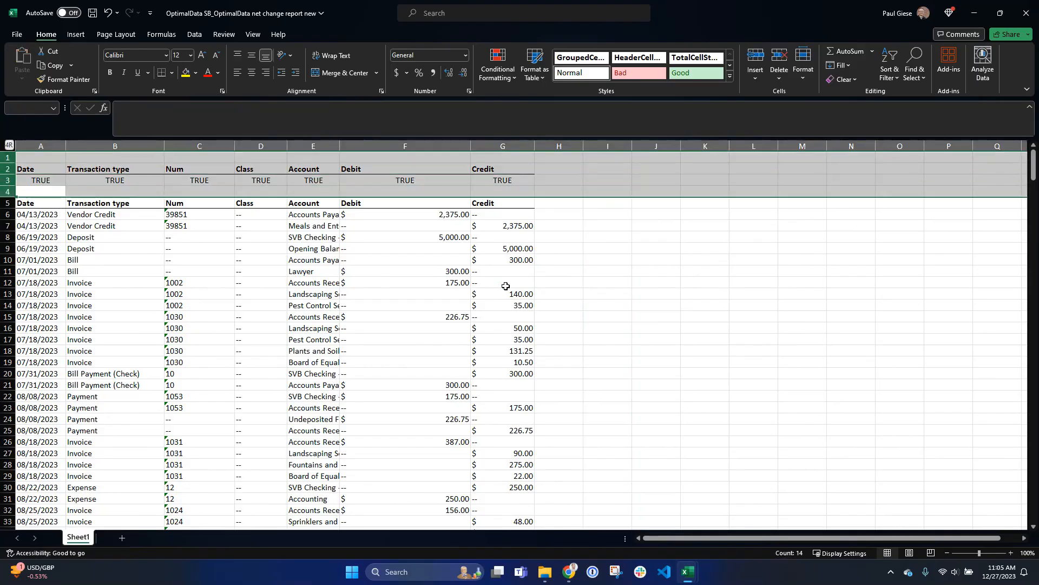
# Copy the reordered headers and all transaction rows from A5 and paste them at A2 of the template's QBD Export sheet.
pyautogui.press('Down')
pyautogui.press('Down')
pyautogui.press('Up')
pyautogui.hotkey('ctrl', 'shift', 'Right')
pyautogui.hotkey('ctrl', 'shift', 'Down')
pyautogui.hotkey('shift', 'Down')
pyautogui.hotkey('shift', 'Up')
pyautogui.hotkey('ctrl', 'c')
pyautogui.press('Up')
pyautogui.press('Down')
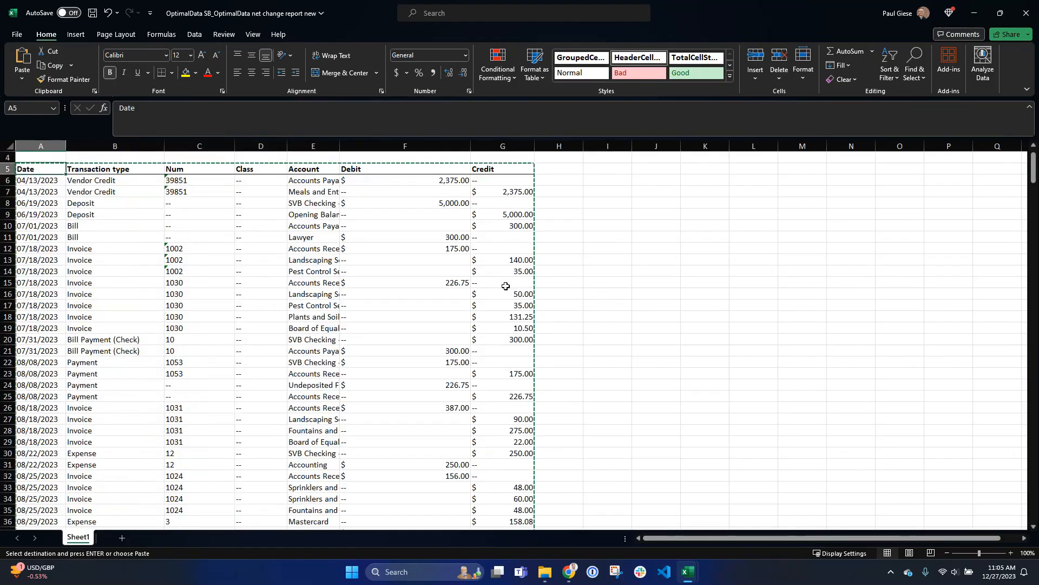
pyautogui.hotkey('alt', 'Tab')
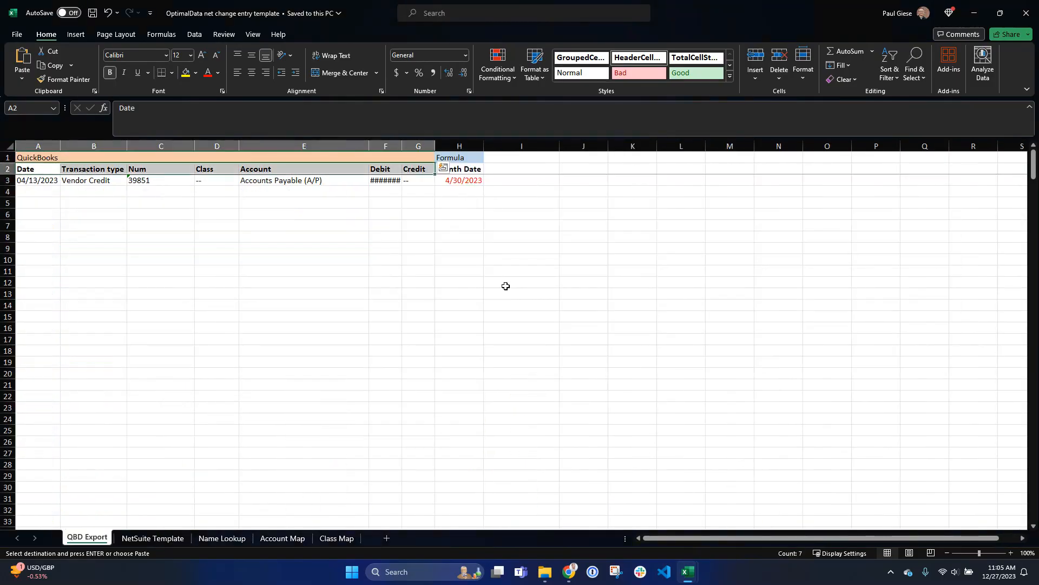
pyautogui.hotkey('ctrl', 'v')
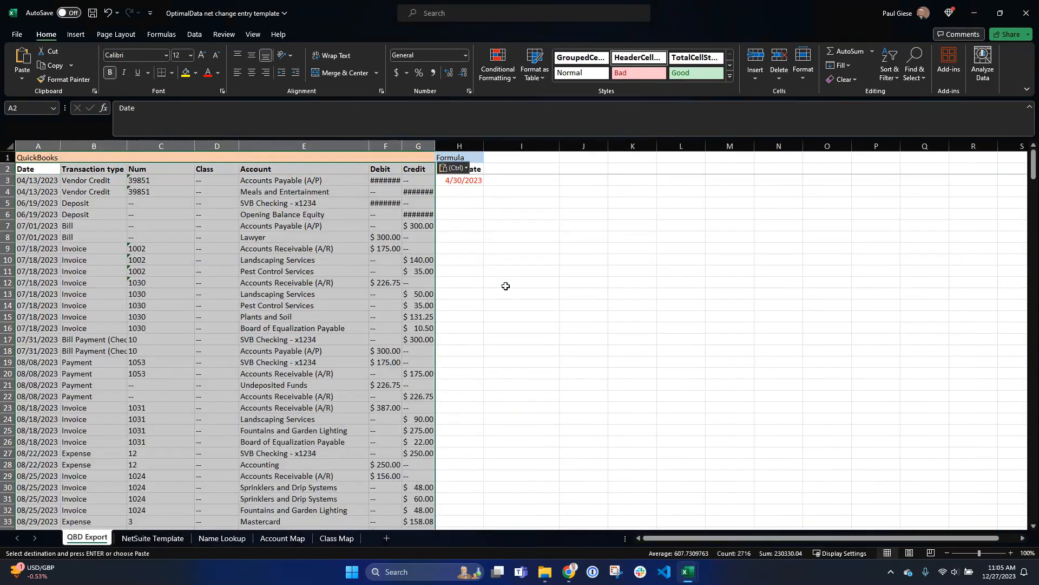
# Fill the end-of-month formula in H3 down the Month Date column alongside all transaction rows.
pyautogui.click(346, 293)
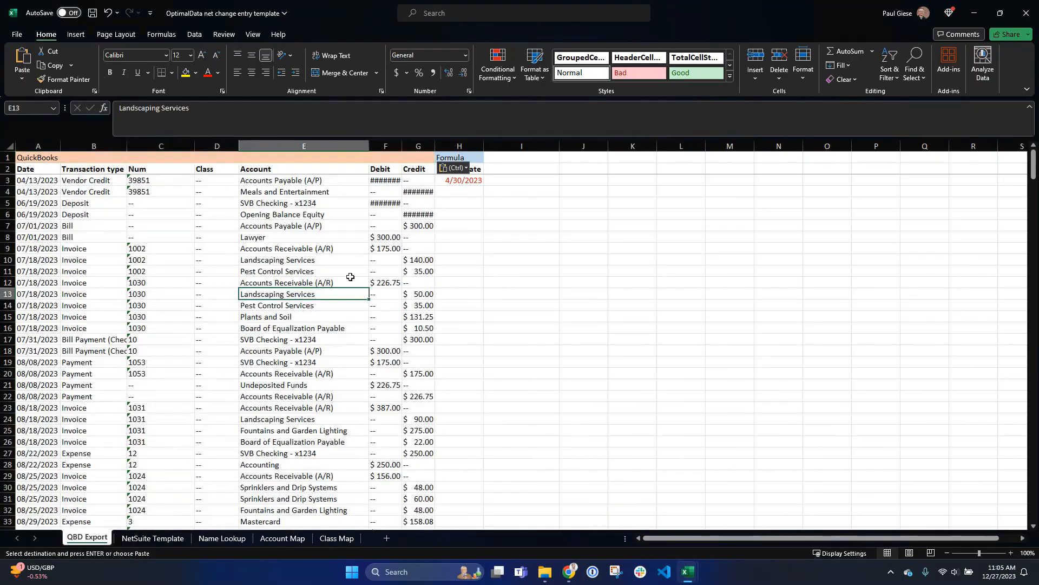
pyautogui.click(467, 181)
pyautogui.doubleClick(485, 185)
pyautogui.click(455, 222)
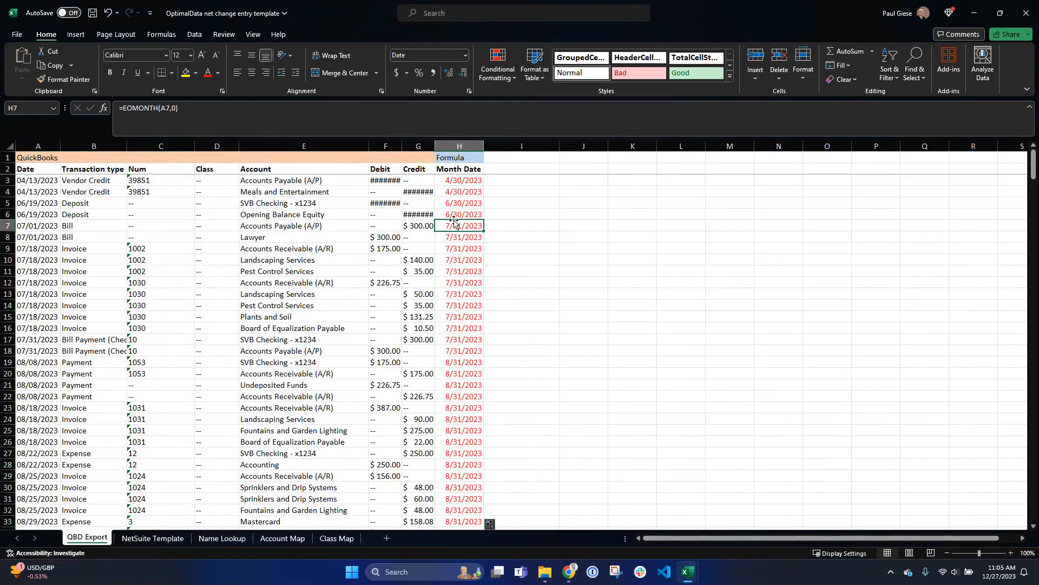
# Check that the Month Date formulas extend to the last transaction row and compare H3 with the Date in A3.
pyautogui.hotkey('ctrl', 'Down')
pyautogui.press('Down')
pyautogui.press('Up')
pyautogui.hotkey('ctrl', 'Up')
pyautogui.press('Down')
pyautogui.press('Down')
pyautogui.press('Down')
pyautogui.press('Up')
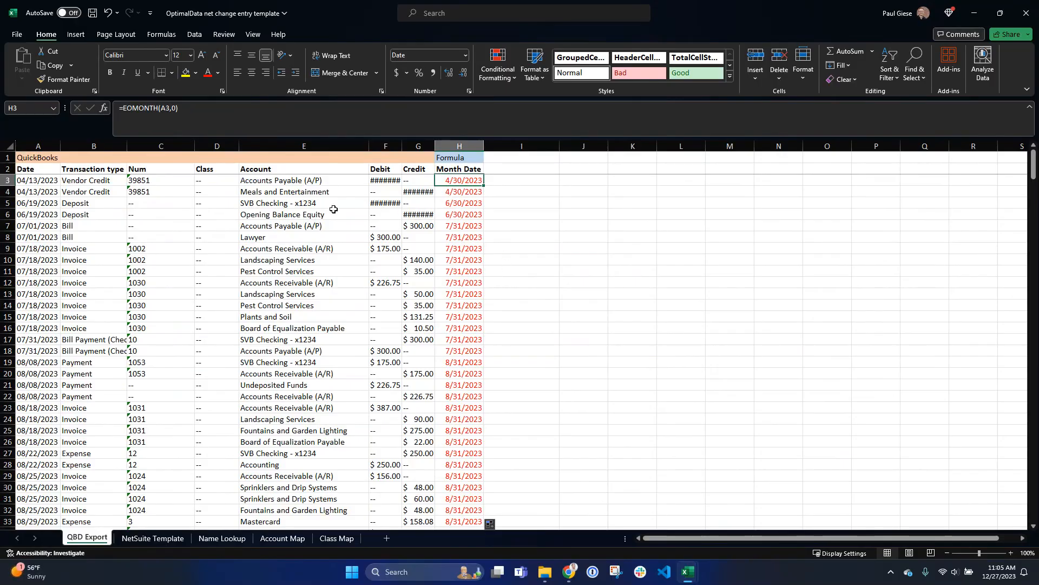
pyautogui.click(32, 179)
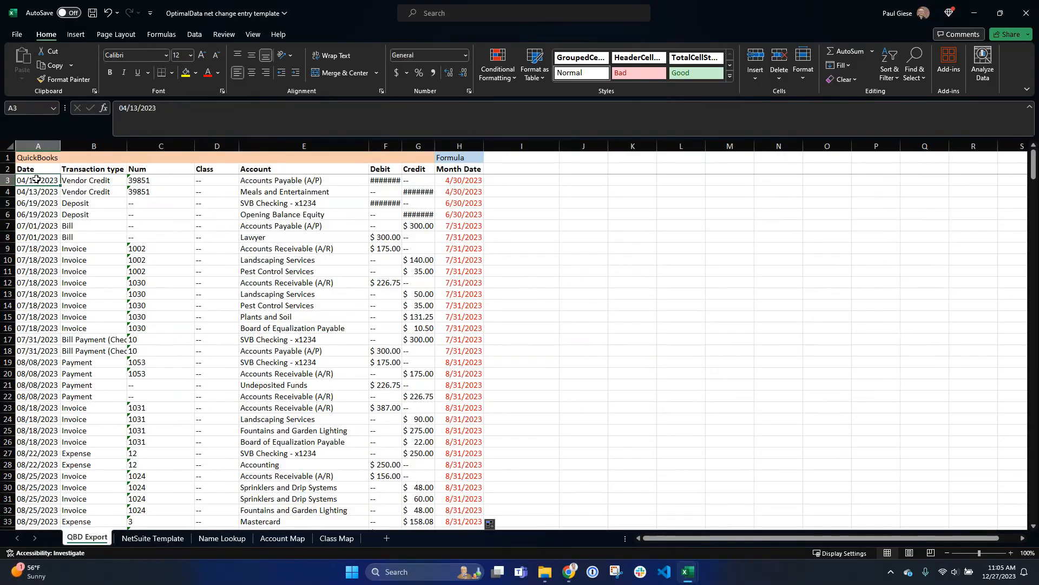
pyautogui.click(466, 167)
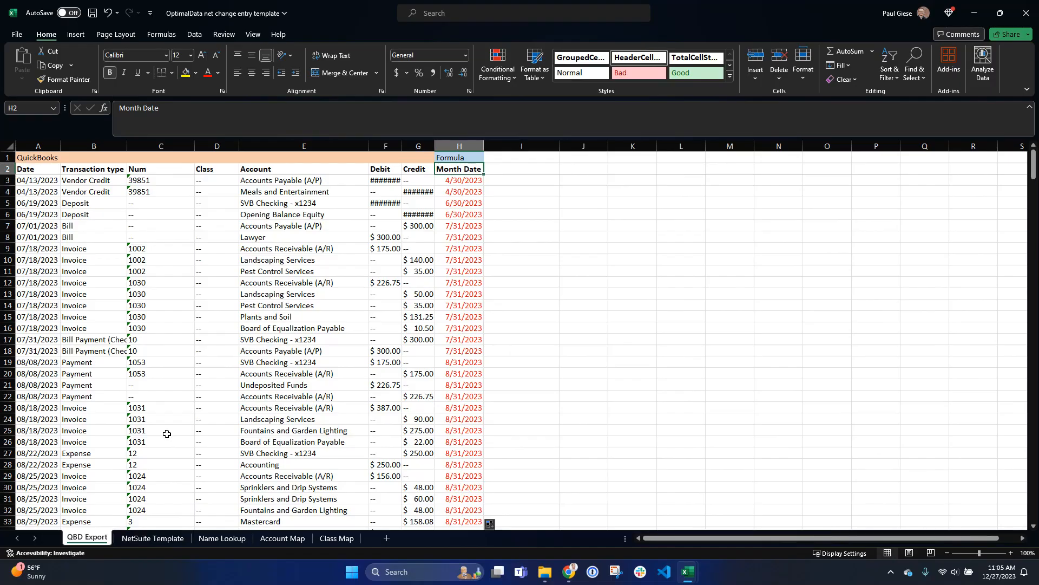
# Examine the SUMIFS formulas in D4 and E4 of the NetSuite Template sheet and compare its Class entry with the QBD Export Class column.
pyautogui.click(139, 539)
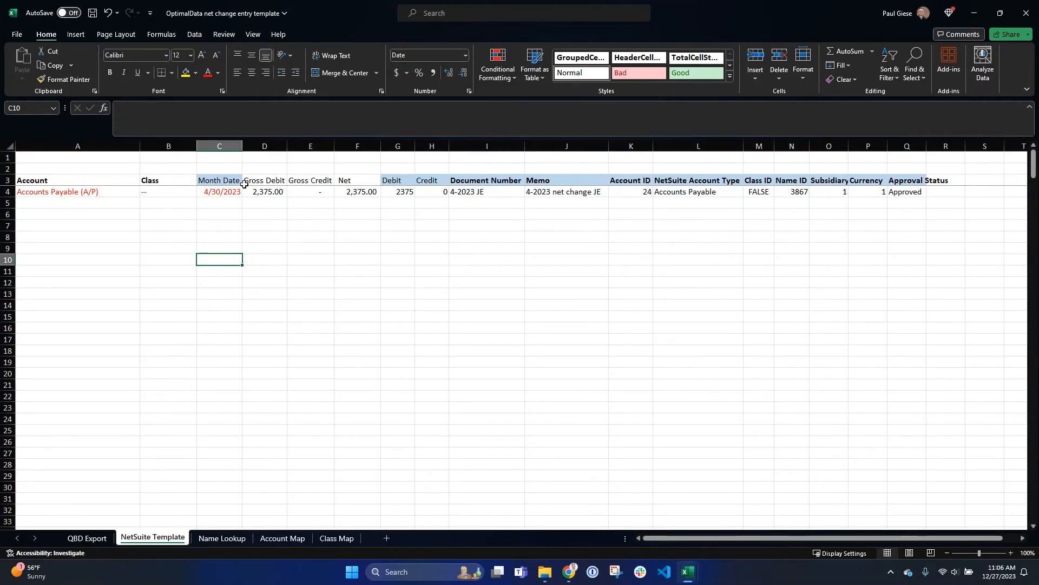
pyautogui.click(277, 192)
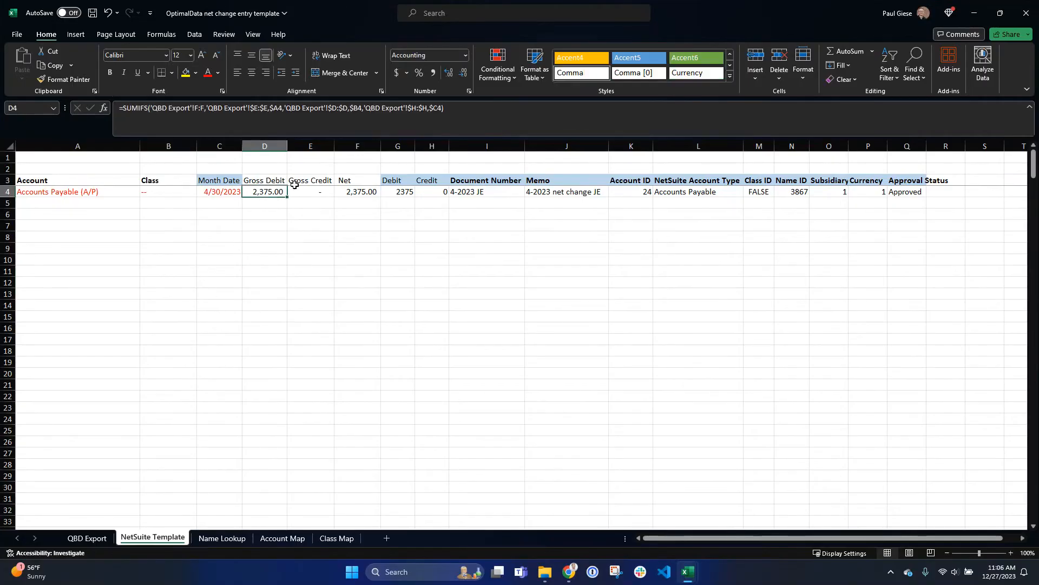
pyautogui.click(313, 192)
pyautogui.click(273, 193)
pyautogui.click(443, 109)
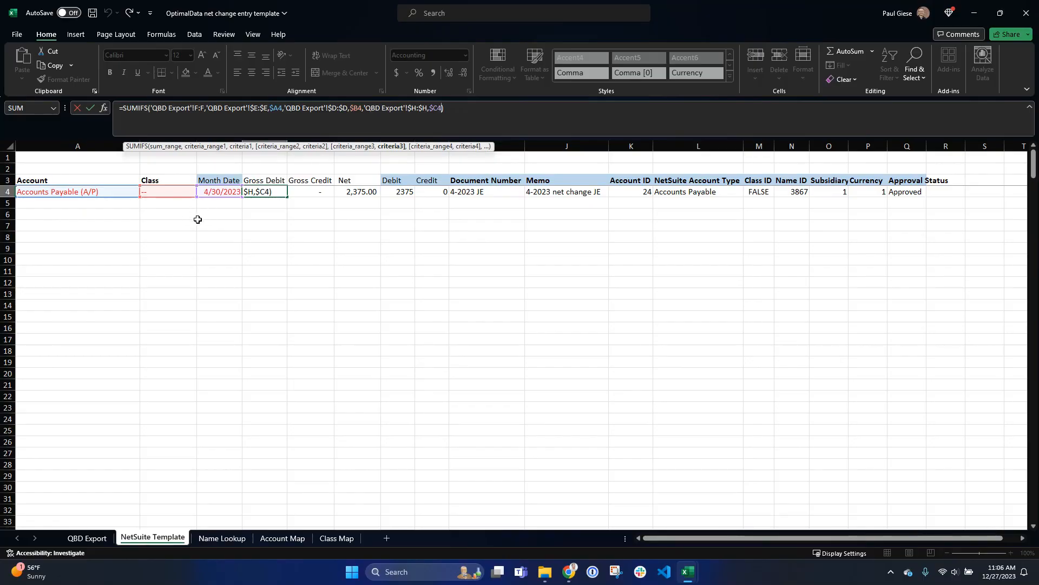
pyautogui.hotkey('ctrl', 'Return')
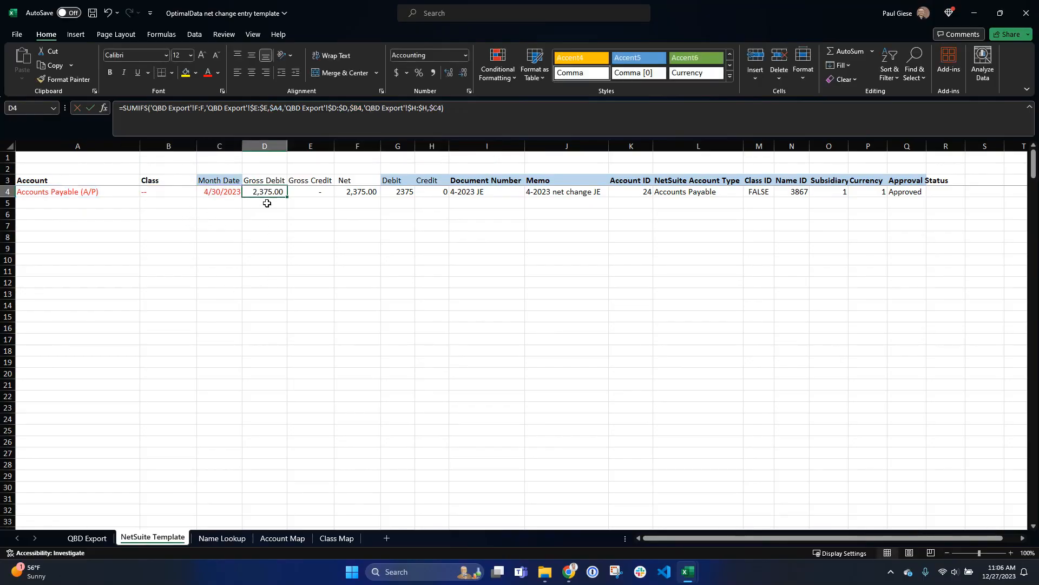
pyautogui.click(167, 192)
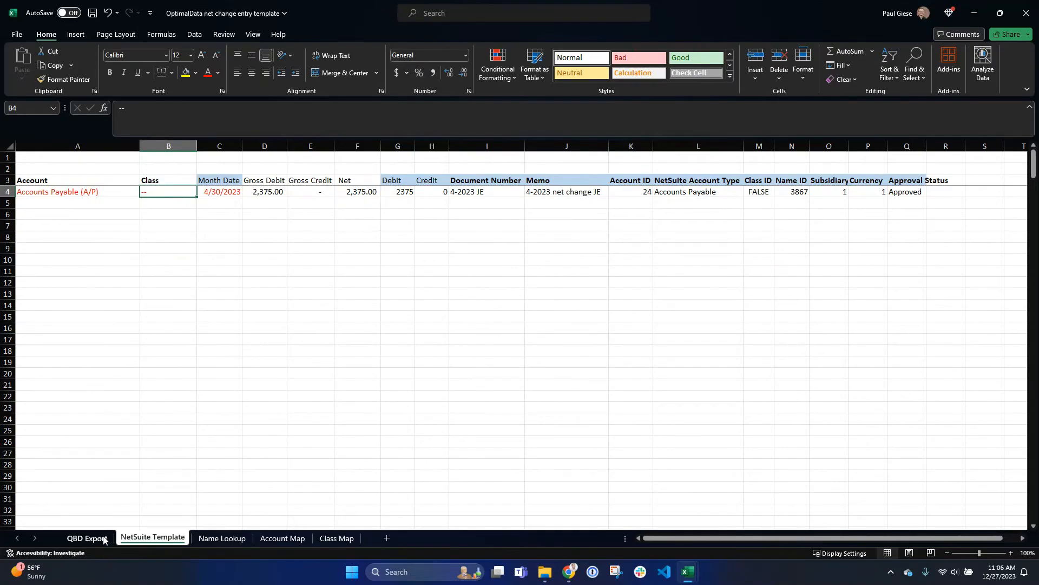
pyautogui.click(87, 537)
pyautogui.click(207, 183)
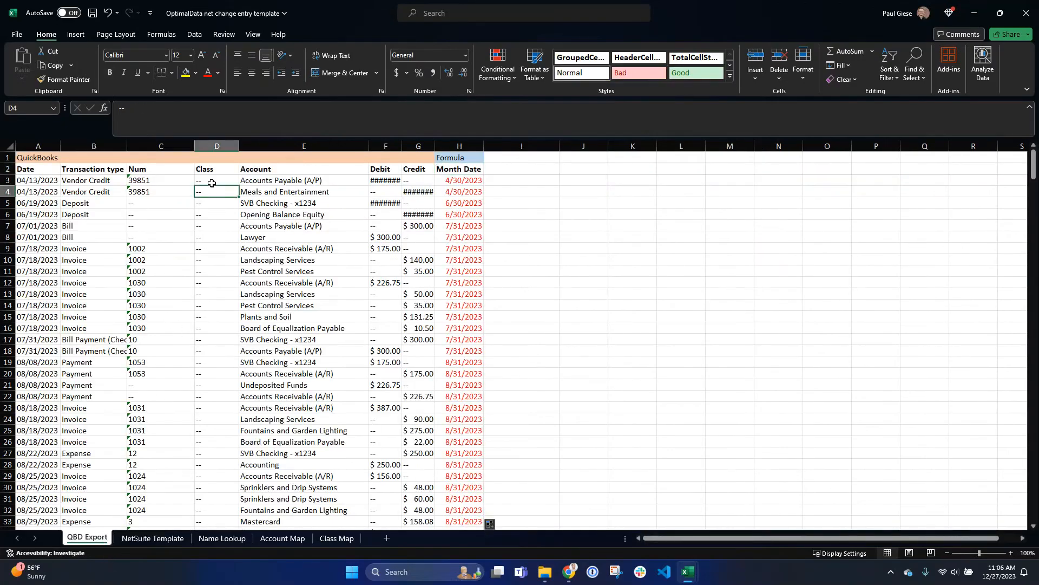
pyautogui.moveTo(214, 192); pyautogui.dragTo(209, 267)
pyautogui.click(209, 214)
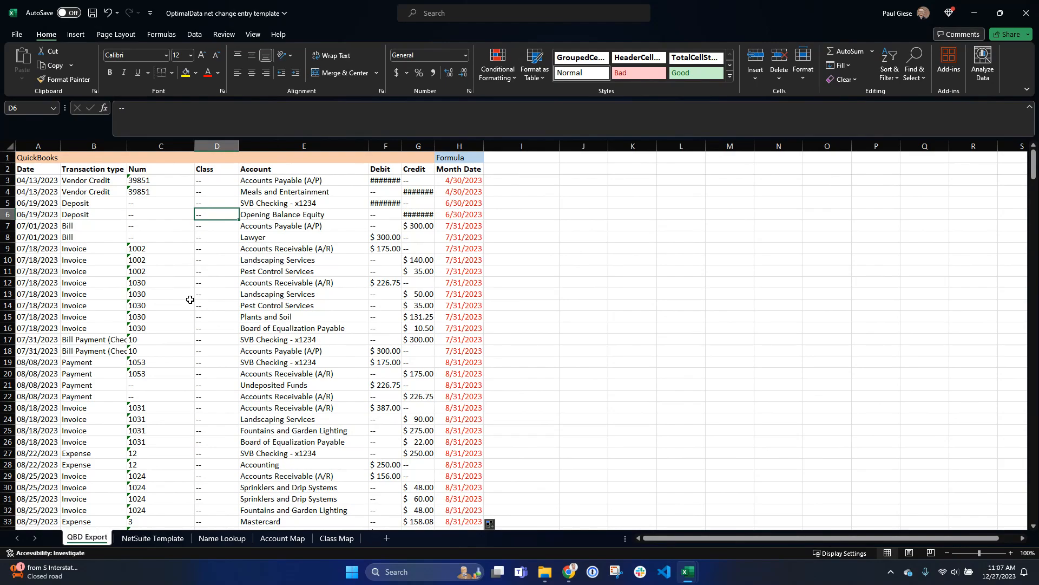
# Copy the Account column with its header from E2 of the QBD Export sheet and paste it at A3 of the NetSuite Template sheet.
pyautogui.press('Up')
pyautogui.press('Up')
pyautogui.press('Up')
pyautogui.press('Up')
pyautogui.press('Right')
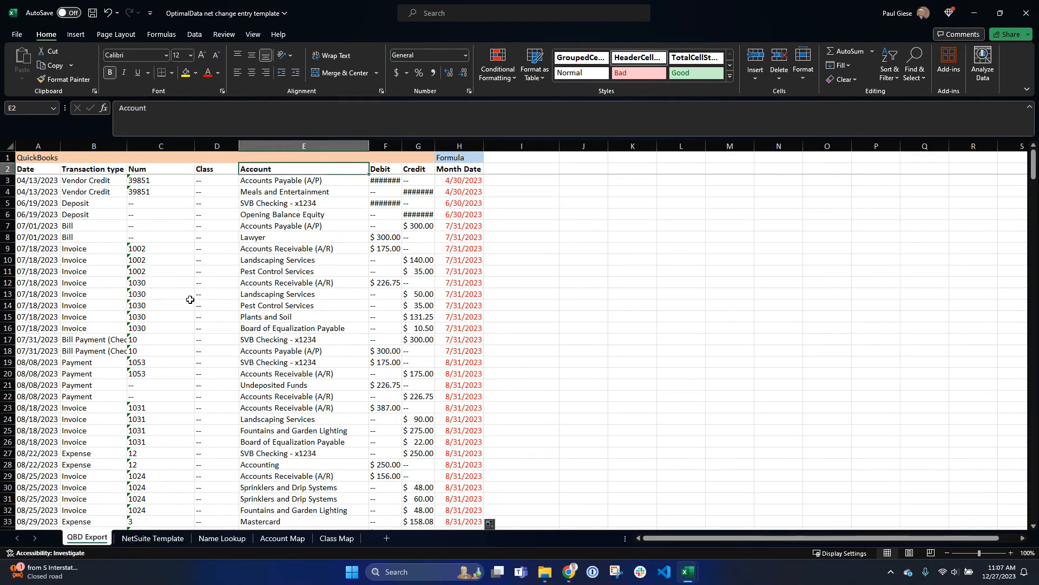
pyautogui.hotkey('ctrl', 'shift', 'Down')
pyautogui.hotkey('ctrl', 'c')
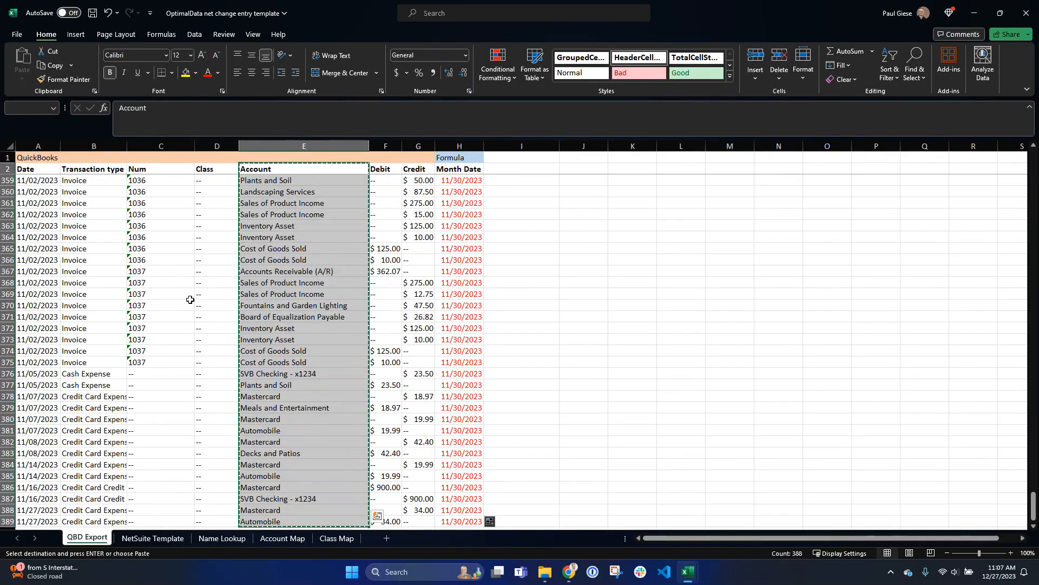
pyautogui.hotkey('ctrl', 'shift', 'Up')
pyautogui.hotkey('ctrl', 'pagedown')
pyautogui.press('Up')
pyautogui.hotkey('ctrl', 'v')
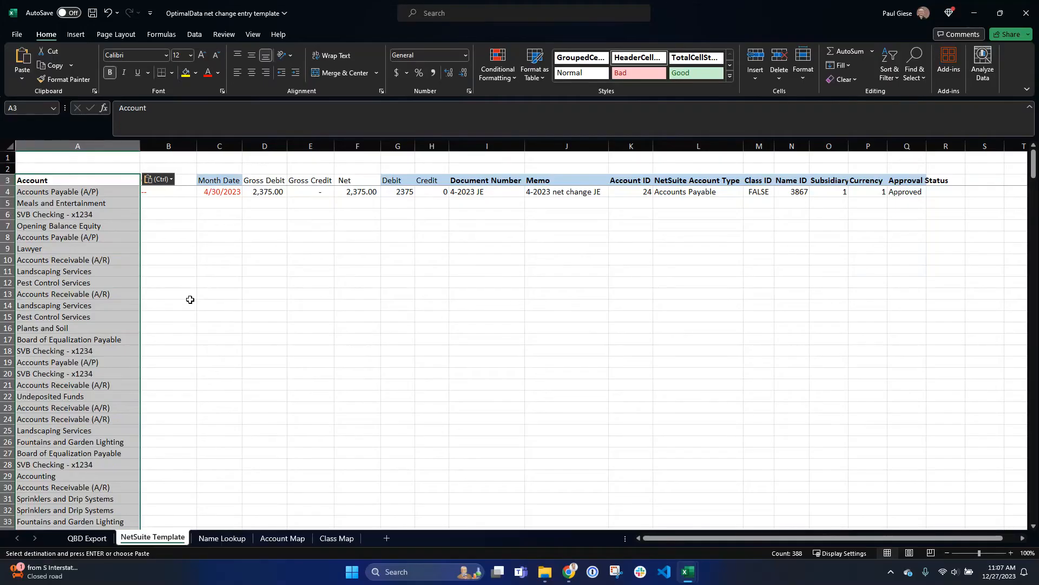
# Copy the Class column with its header from the QBD Export sheet and paste it at B3 of the NetSuite Template sheet.
pyautogui.hotkey('ctrl', 'pageup')
pyautogui.press('Left')
pyautogui.hotkey('ctrl', 'shift', 'Down')
pyautogui.hotkey('ctrl', 'c')
pyautogui.hotkey('ctrl', 'pagedown')
pyautogui.press('Right')
pyautogui.hotkey('ctrl', 'v')
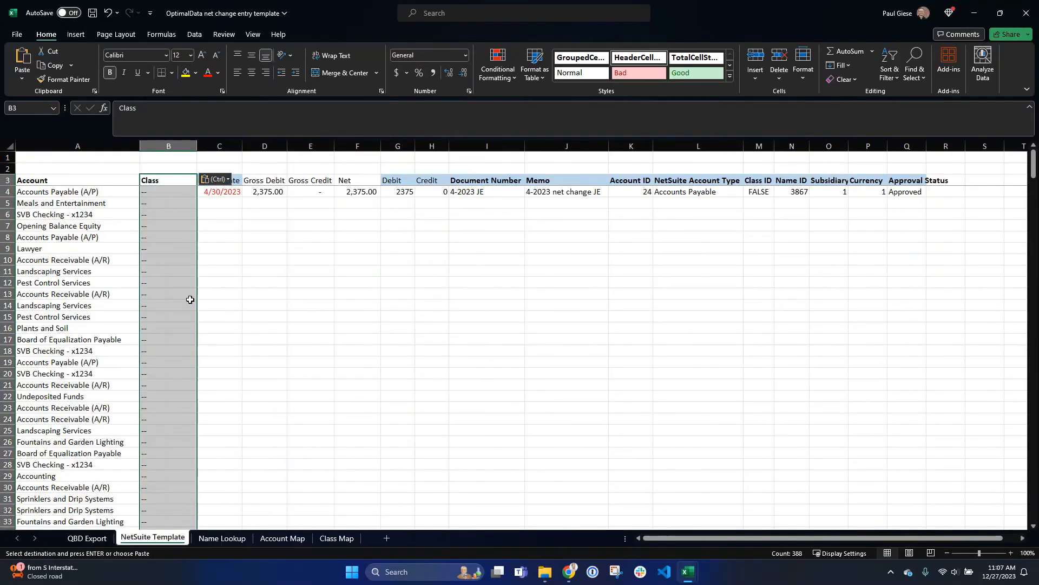
# Copy the Month Date column from the QBD Export sheet and paste it as values at C3 of the NetSuite Template sheet.
pyautogui.hotkey('ctrl', 'pageup')
pyautogui.press('Right')
pyautogui.press('Right')
pyautogui.press('Right')
pyautogui.press('Right')
pyautogui.hotkey('ctrl', 'shift', 'Down')
pyautogui.hotkey('ctrl', 'c')
pyautogui.hotkey('ctrl', 'pagedown')
pyautogui.press('Right')
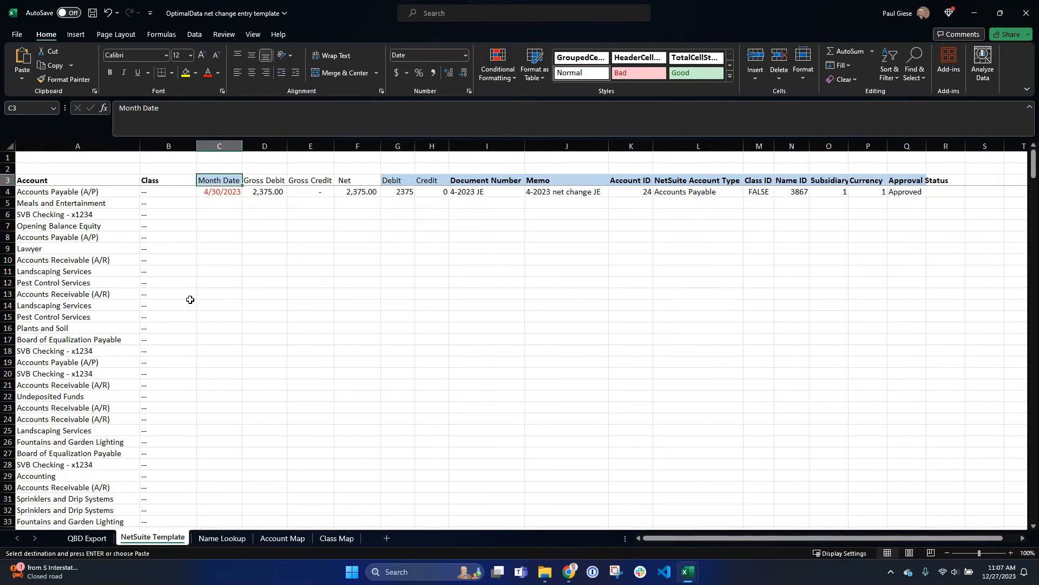
pyautogui.hotkey('ctrl', 'alt', 'v')
pyautogui.press('v')
pyautogui.press('Return')
# Try copying the row 4 formulas from Gross Debit through Approval Status down to row 390, and undo the paste.
pyautogui.press('Down')
pyautogui.press('Down')
pyautogui.press('Up')
pyautogui.hotkey('shift', 'Right')
pyautogui.hotkey('ctrl', 'shift', 'Right')
pyautogui.hotkey('ctrl', 'c')
pyautogui.hotkey('ctrl', 'Down')
pyautogui.press('Right')
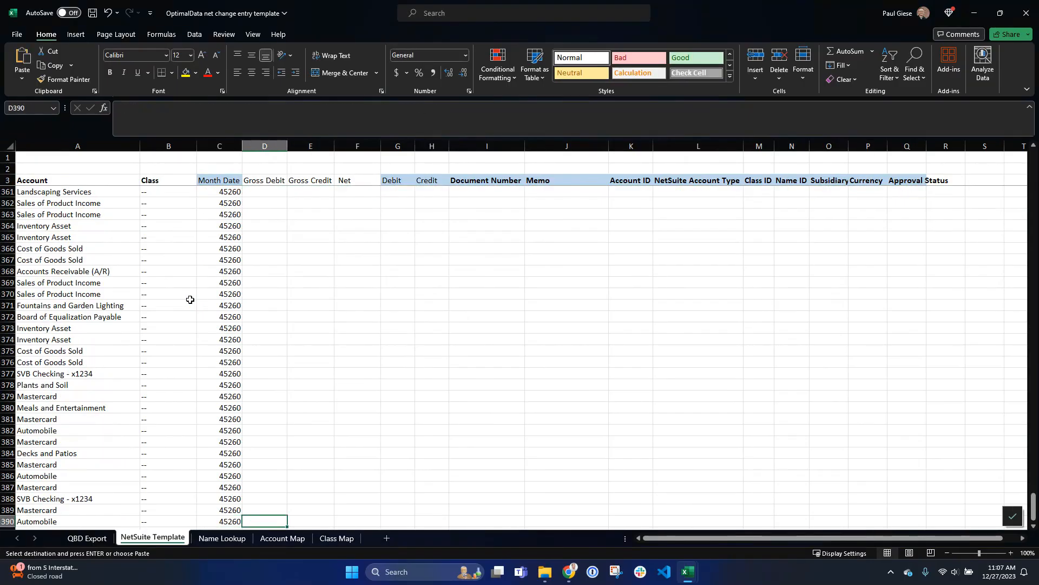
pyautogui.hotkey('ctrl', 'shift', 'Up')
pyautogui.hotkey('ctrl', 'v')
pyautogui.press('Down')
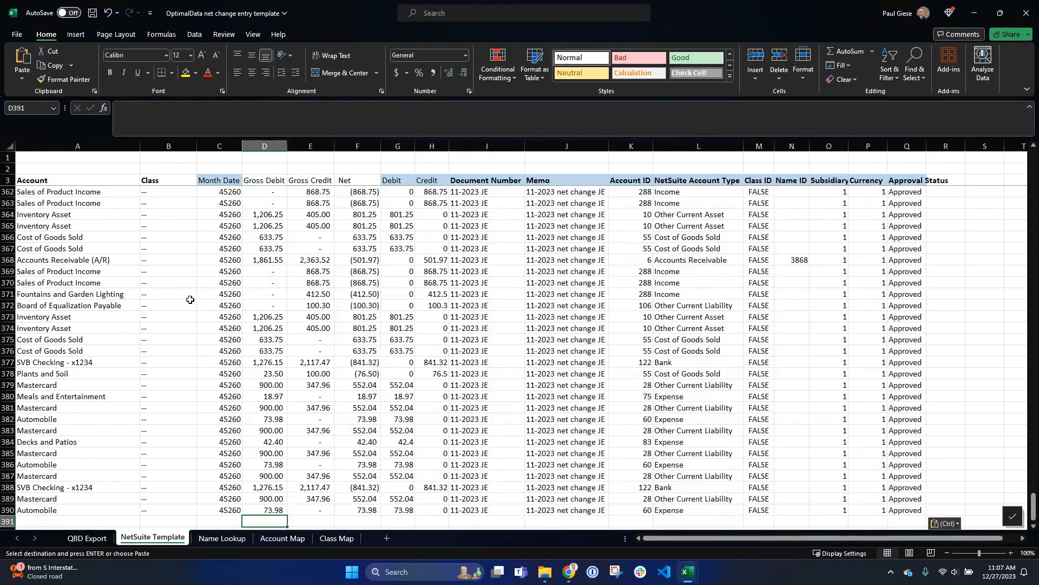
pyautogui.press('Up')
pyautogui.hotkey('ctrl', 'z')
pyautogui.press('Up')
pyautogui.press('Left')
pyautogui.press('Escape')
# Remove duplicate combinations of Account, Class and Month Date from the range A3:C390.
pyautogui.hotkey('ctrl', 'Up')
pyautogui.press('Down')
pyautogui.press('Left')
pyautogui.press('Left')
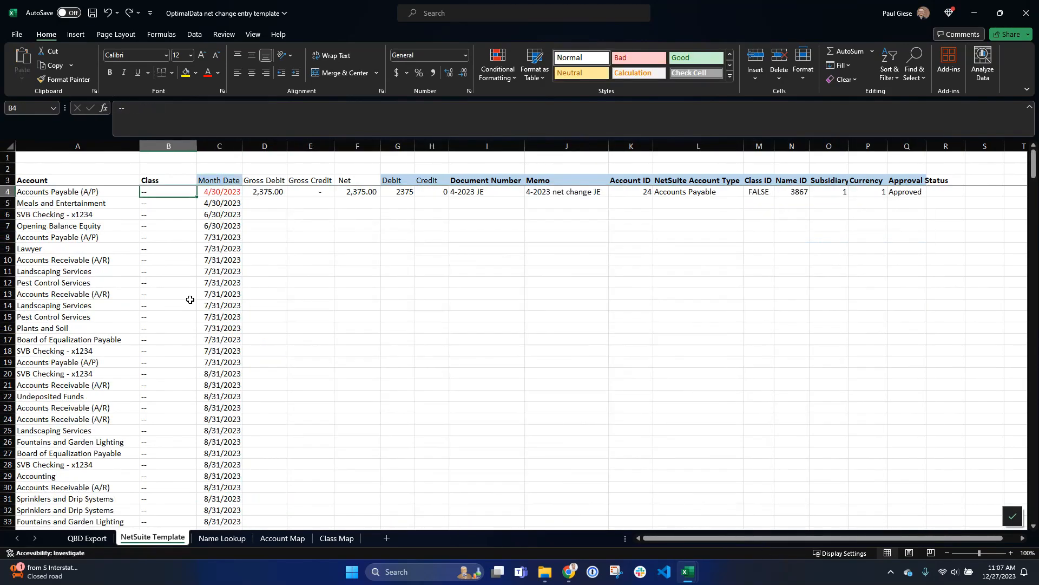
pyautogui.press('Up')
pyautogui.hotkey('shift', 'Right')
pyautogui.hotkey('shift', 'Right')
pyautogui.hotkey('ctrl', 'shift', 'Down')
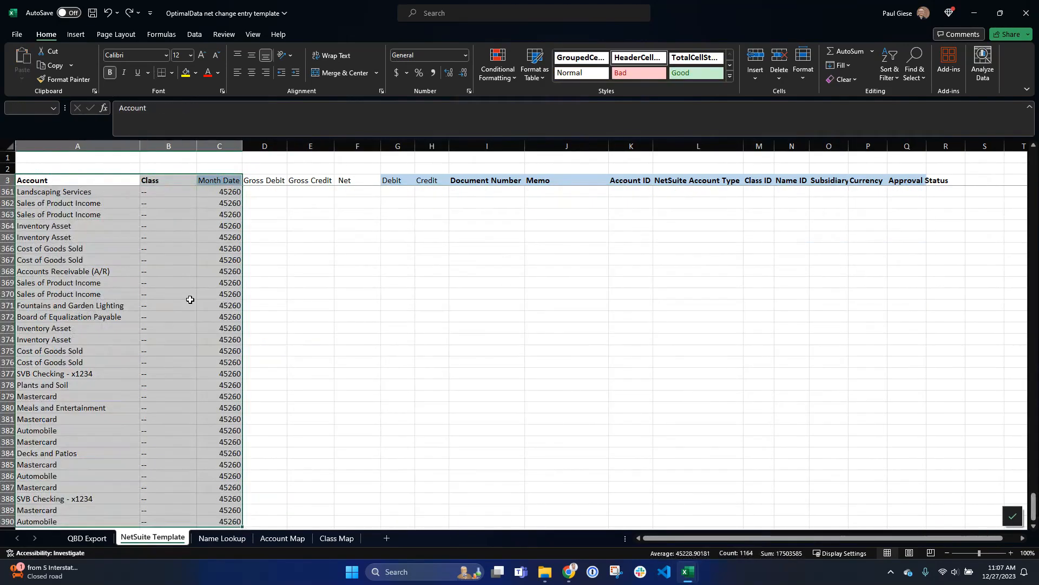
pyautogui.click(194, 34)
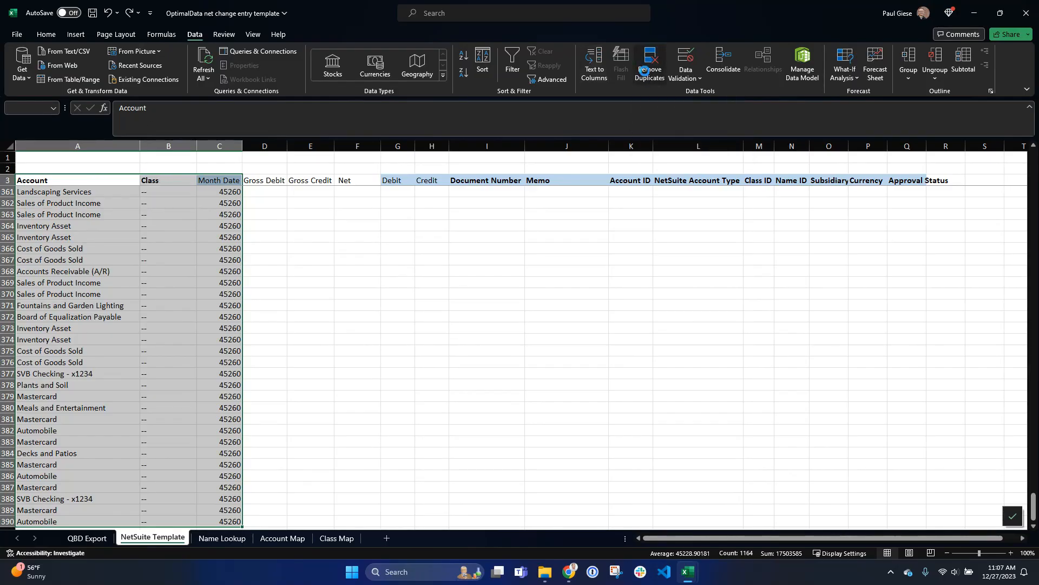
pyautogui.click(650, 65)
pyautogui.click(391, 345)
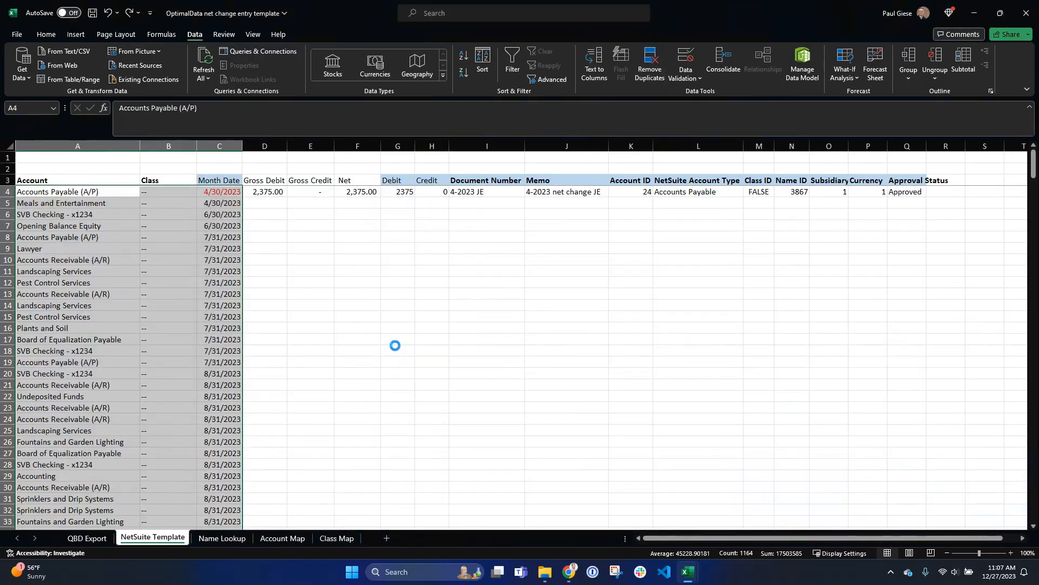
pyautogui.click(524, 315)
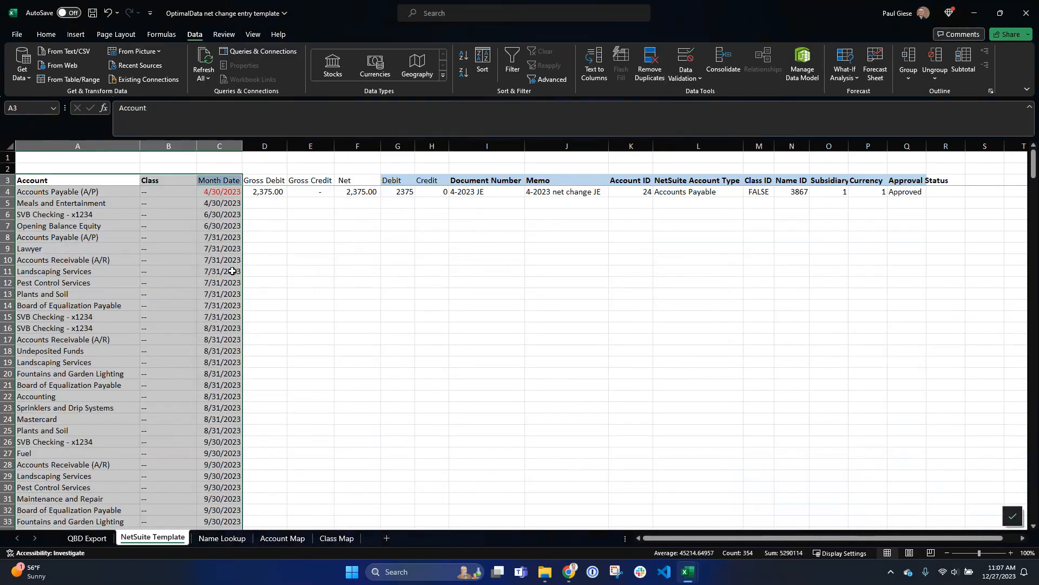
pyautogui.click(219, 271)
# Copy the row 4 formulas from Gross Debit through Approval Status down to row 120, the last deduplicated row.
pyautogui.click(264, 190)
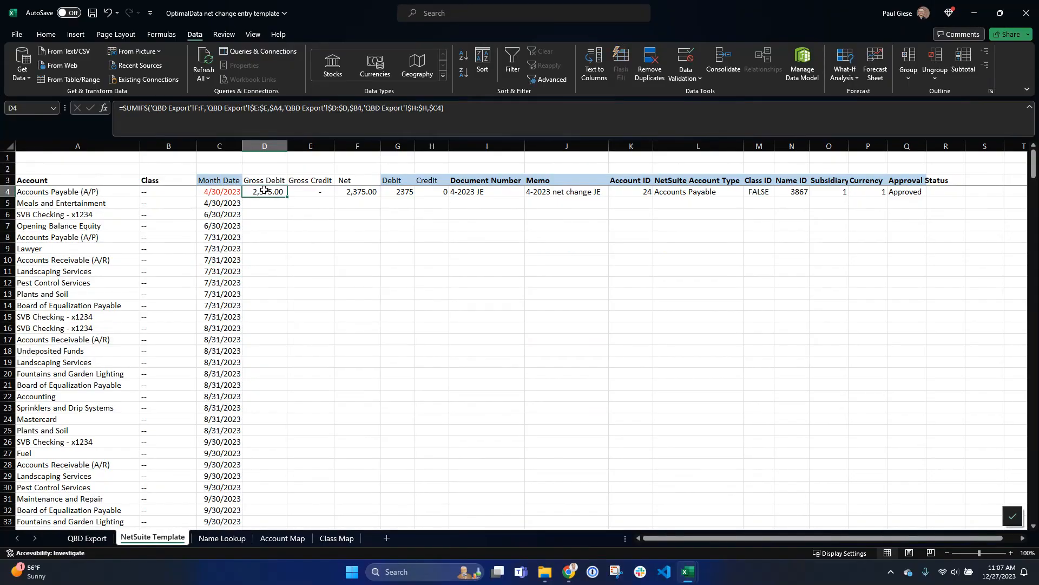
pyautogui.hotkey('ctrl', 'shift', 'Right')
pyautogui.hotkey('ctrl', 'c')
pyautogui.press('Left')
pyautogui.hotkey('ctrl', 'Down')
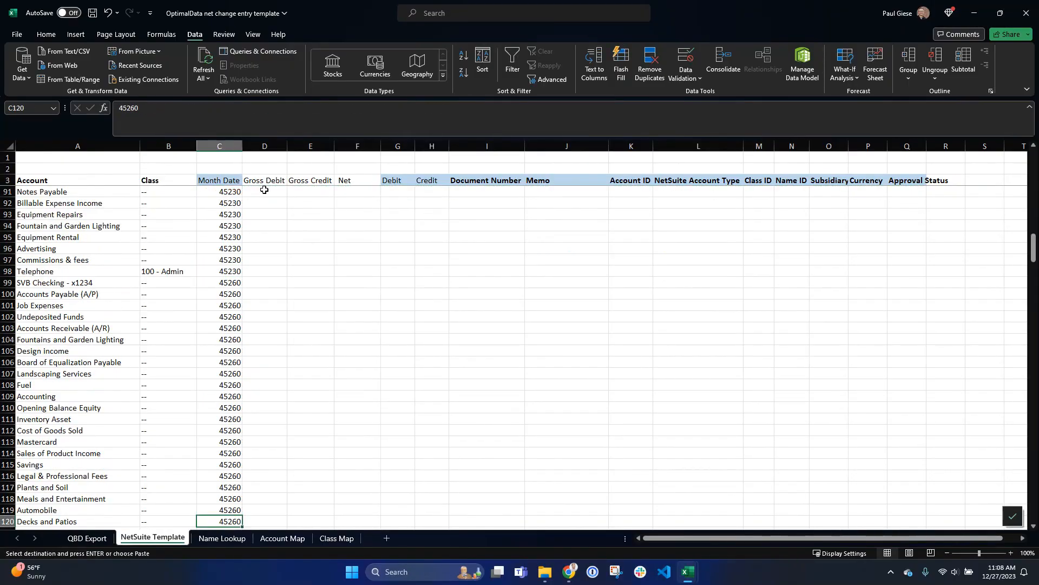
pyautogui.press('Right')
pyautogui.hotkey('ctrl', 'shift', 'Up')
pyautogui.hotkey('ctrl', 'shift', 'Right')
pyautogui.hotkey('ctrl', 'v')
# Apply the date format of C57 to the Month Date cells down to C120 by pasting formats only.
pyautogui.press('pageup')
pyautogui.press('pageup')
pyautogui.press('pageup')
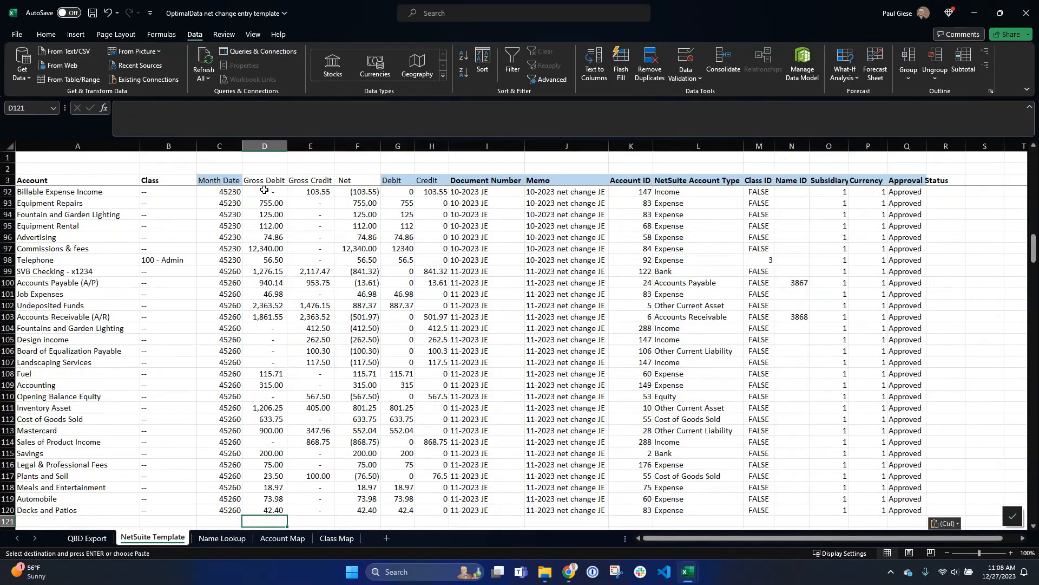
pyautogui.press('Left')
pyautogui.press('Up')
pyautogui.press('Up')
pyautogui.press('Up')
pyautogui.press('Up')
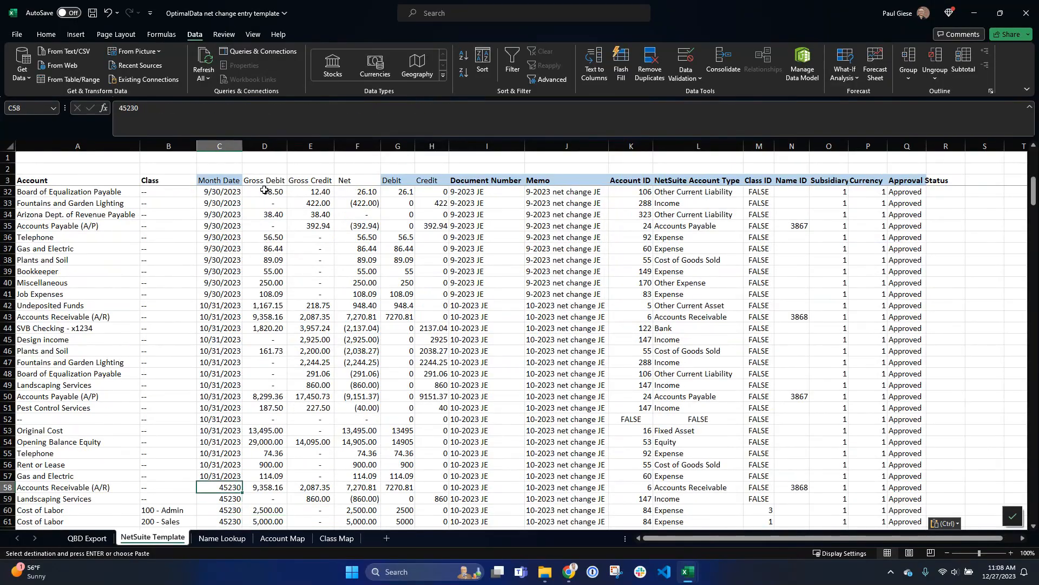
pyautogui.hotkey('ctrl', 'shift', 'Down')
pyautogui.hotkey('alt', 'e')
pyautogui.press('s')
pyautogui.press('t')
pyautogui.press('Return')
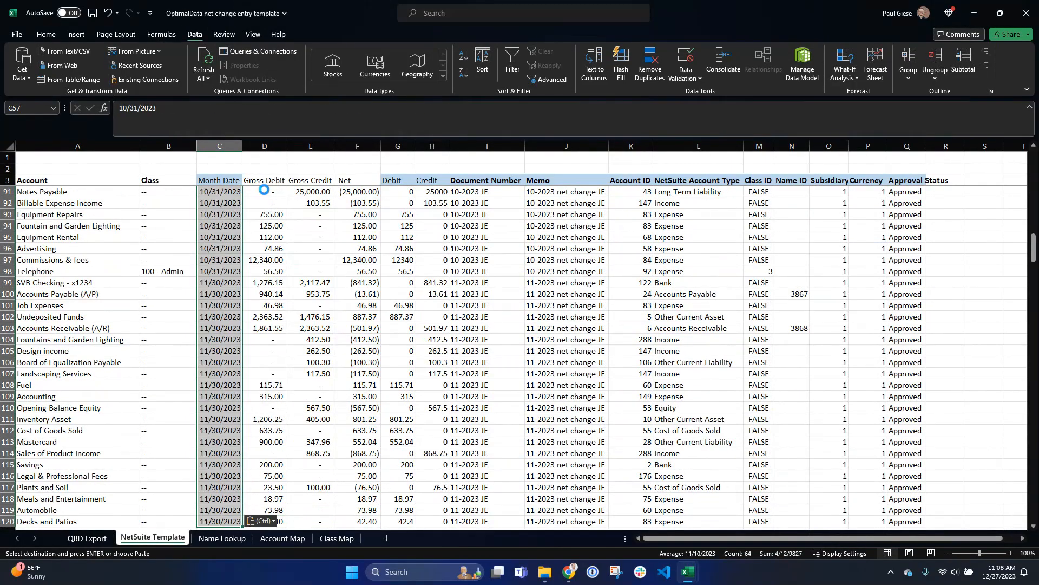
pyautogui.press('Escape')
# Review the completed NetSuite Template rows from the end of the table back up to the first entries.
pyautogui.press('Down')
pyautogui.press('Up')
pyautogui.press('pagedown')
pyautogui.press('pagedown')
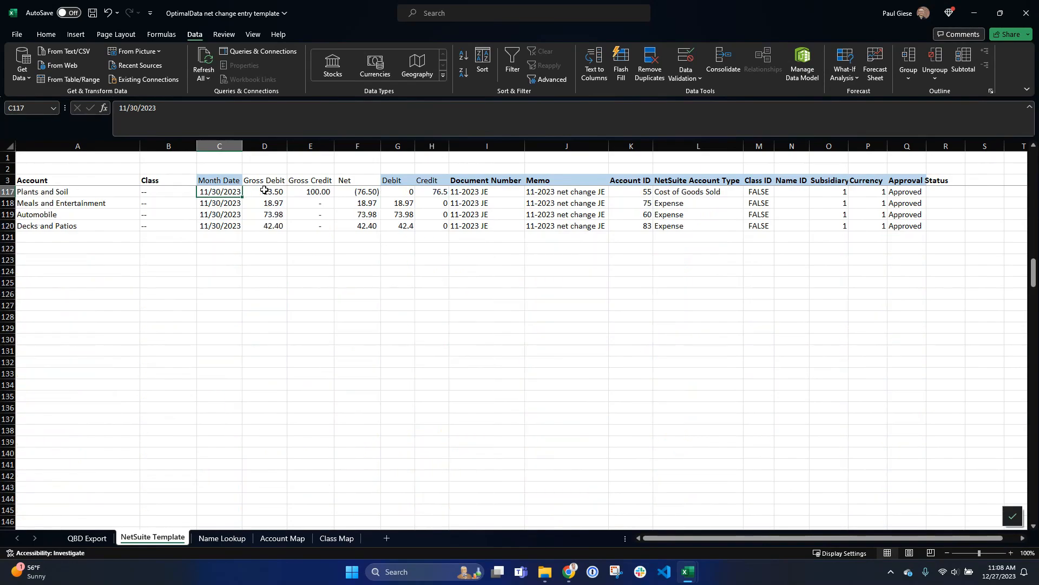
pyautogui.press('pageup')
pyautogui.press('pageup')
pyautogui.press('pageup')
pyautogui.press('pageup')
pyautogui.press('Down')
pyautogui.press('Down')
pyautogui.press('Down')
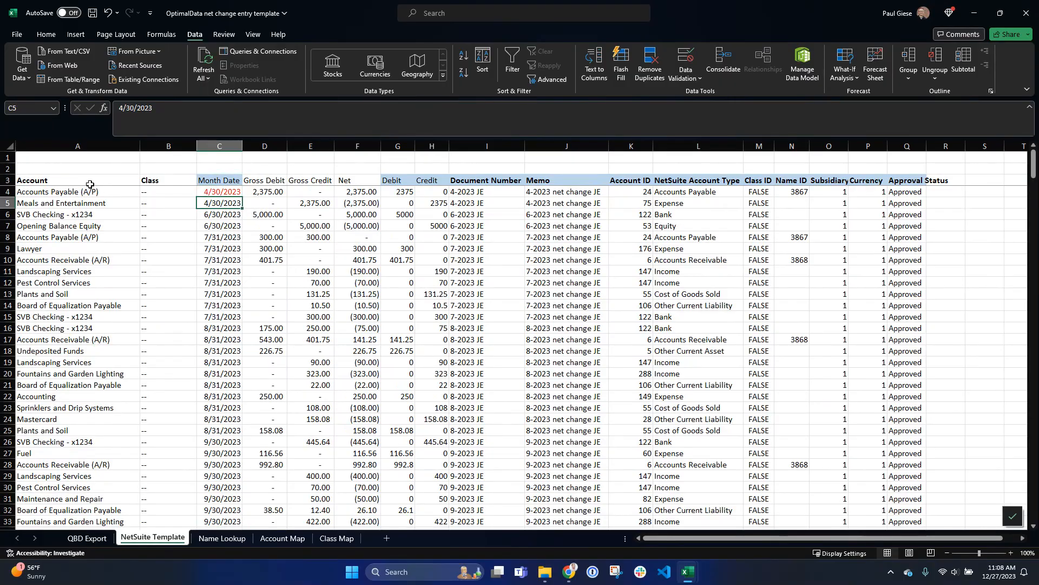
# Compare the sums of the Gross Debit and Gross Credit columns on the NetSuite Template sheet.
pyautogui.click(276, 145)
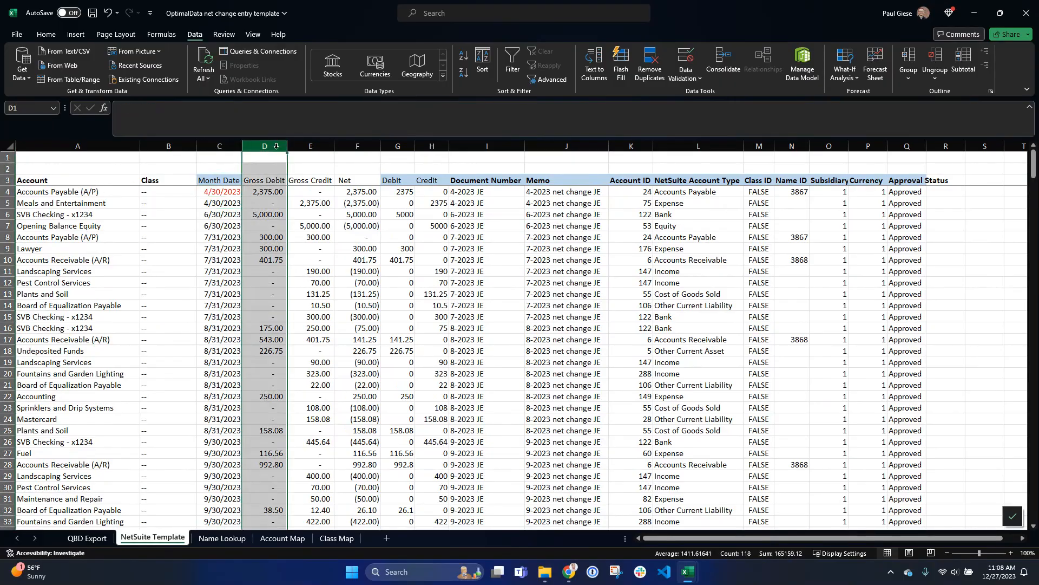
pyautogui.click(312, 142)
pyautogui.click(277, 142)
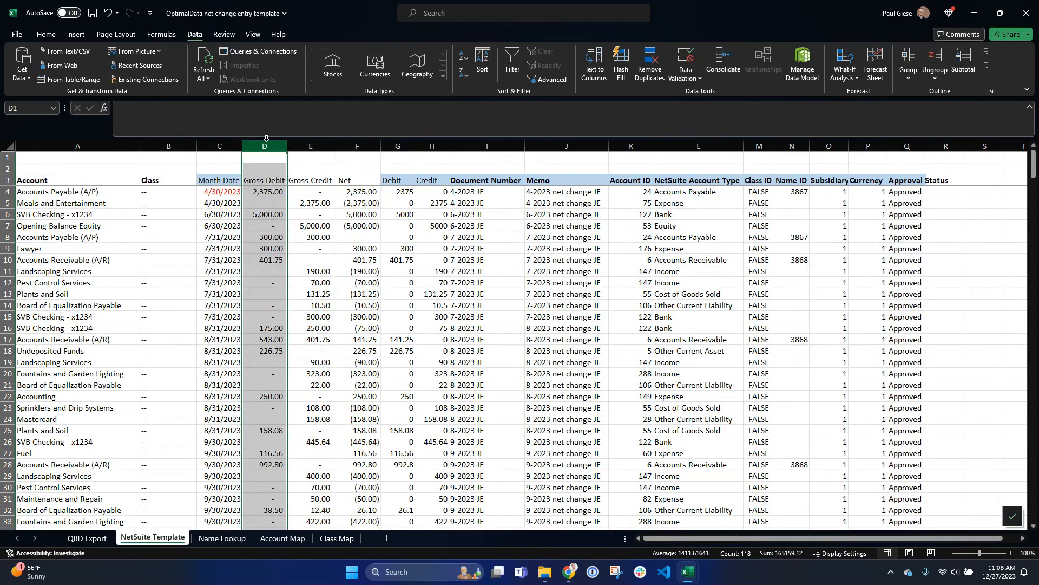
pyautogui.click(295, 142)
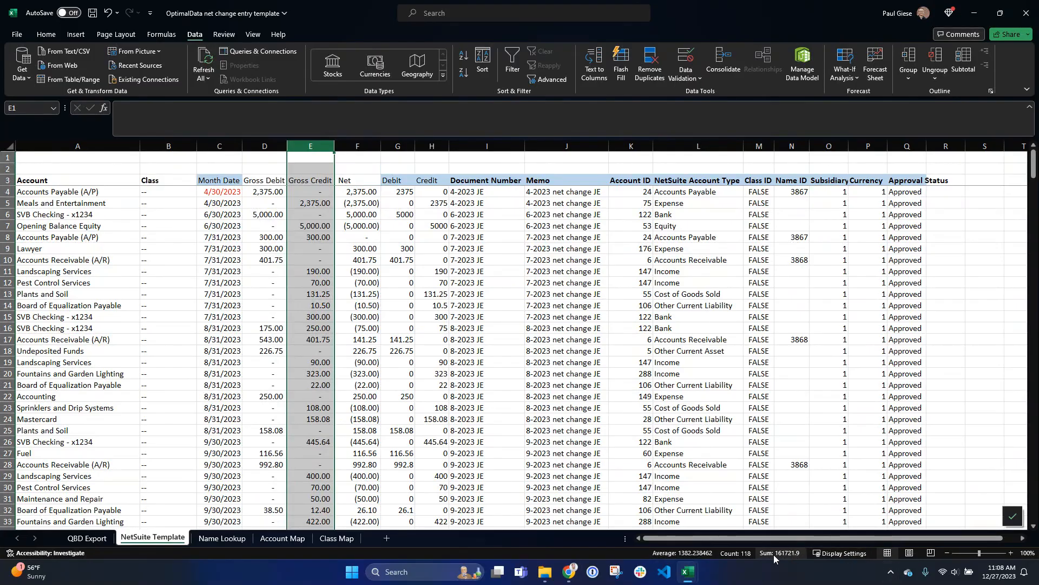
pyautogui.click(100, 212)
pyautogui.click(92, 184)
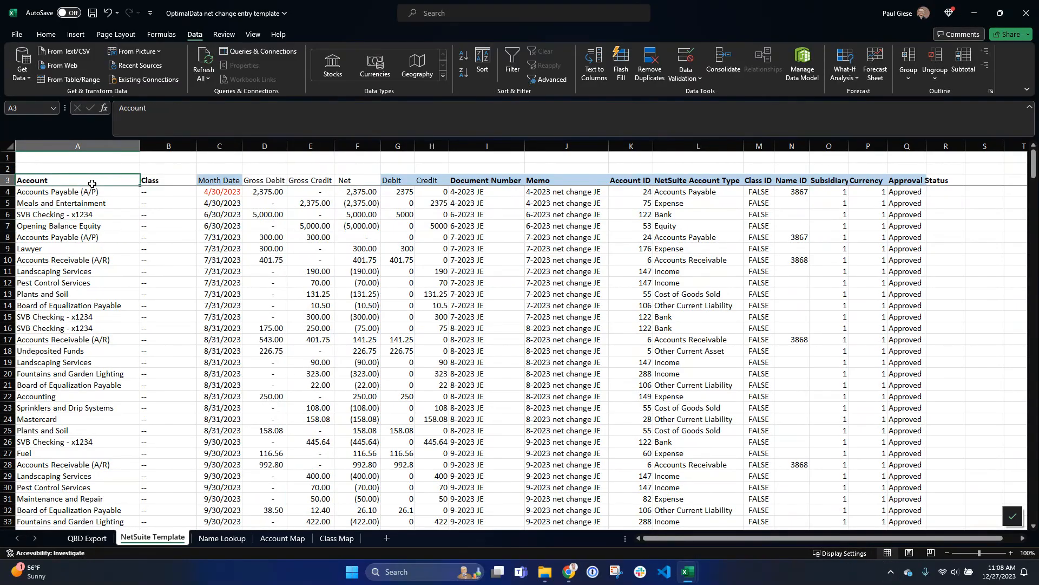
# Remove the remaining duplicate combinations from the Account, Class and Month Date columns of the NetSuite Template sheet.
pyautogui.hotkey('shift', 'Right')
pyautogui.hotkey('shift', 'Right')
pyautogui.hotkey('ctrl', 'shift', 'Down')
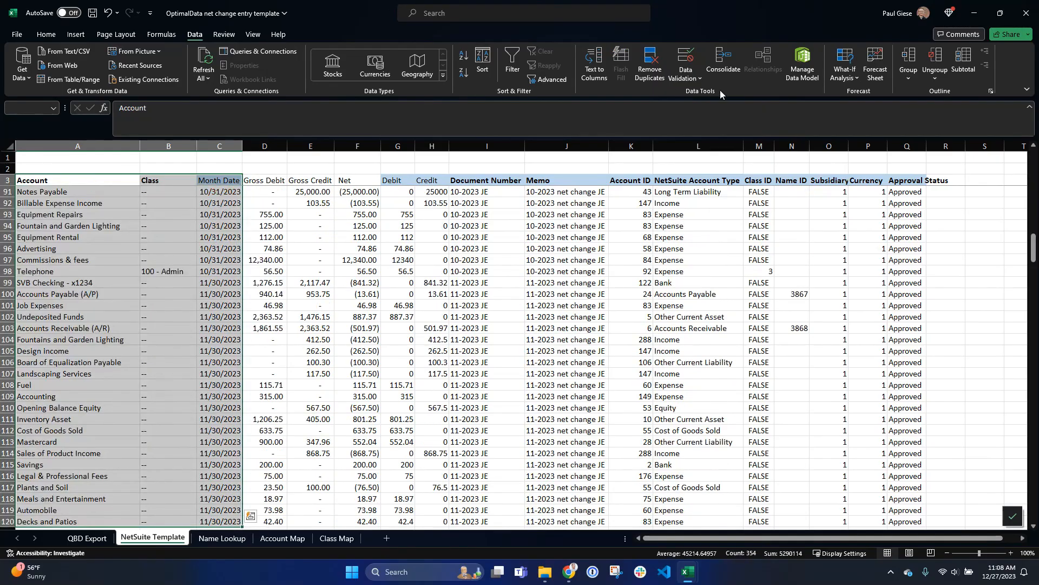
pyautogui.click(649, 62)
pyautogui.click(382, 343)
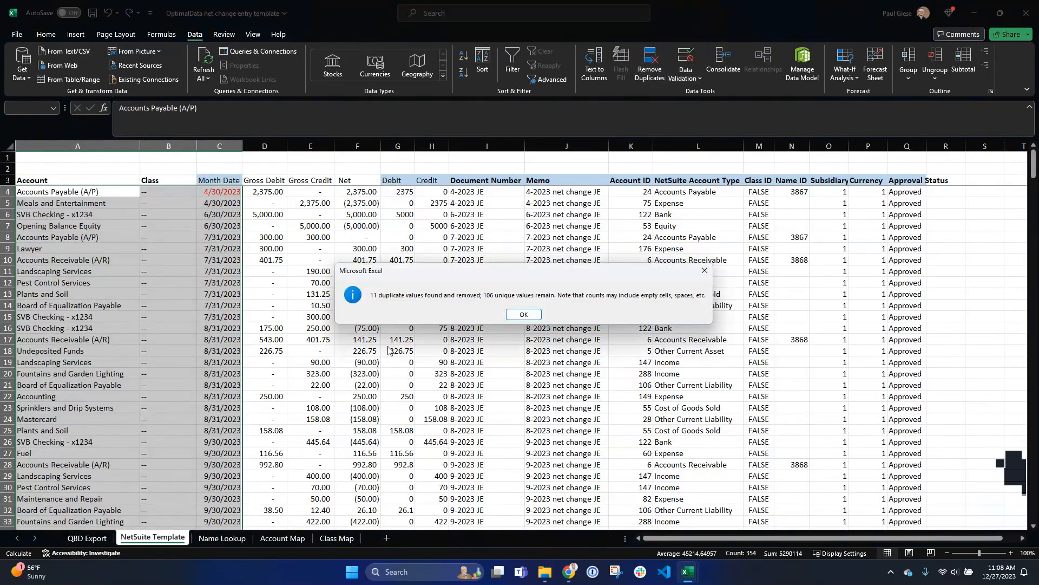
pyautogui.click(517, 316)
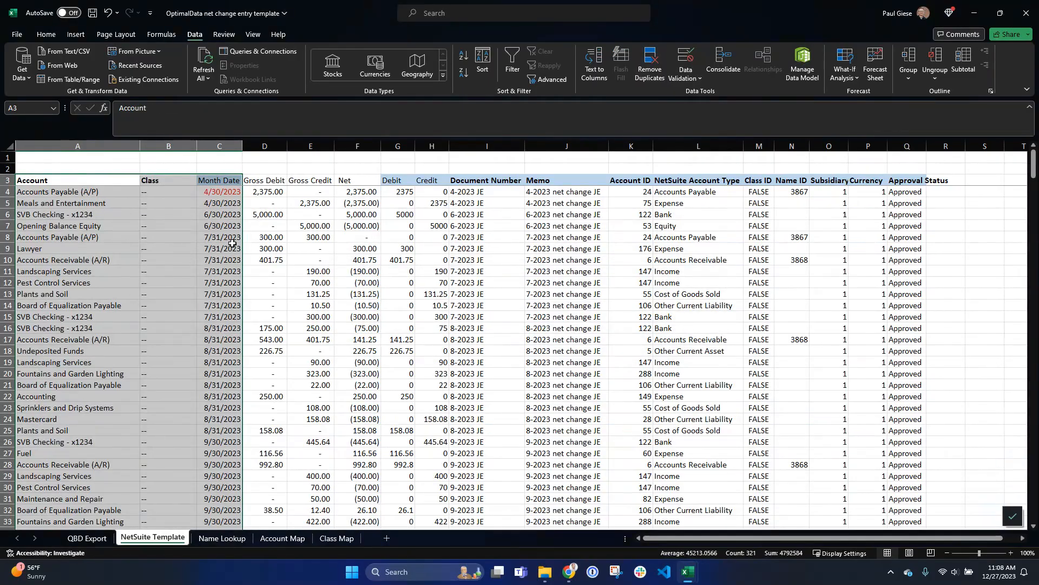
# Clear the leftover formulas below the last entry, from Gross Debit through Approval Status in rows 110 to 120.
pyautogui.click(233, 248)
pyautogui.scroll(-20, 233, 352)
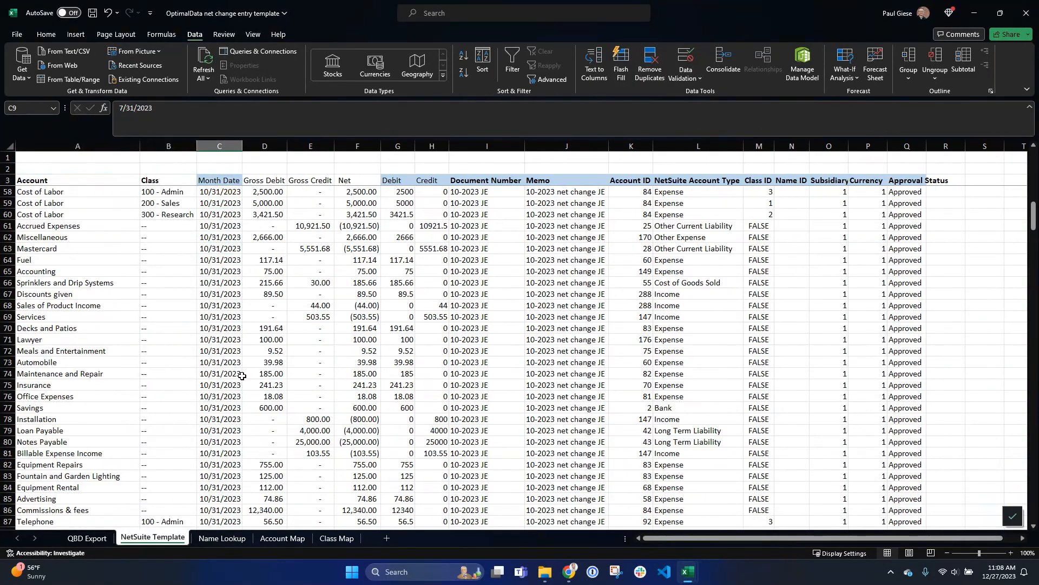
pyautogui.scroll(-10, 245, 384)
pyautogui.scroll(4, 244, 383)
pyautogui.click(266, 338)
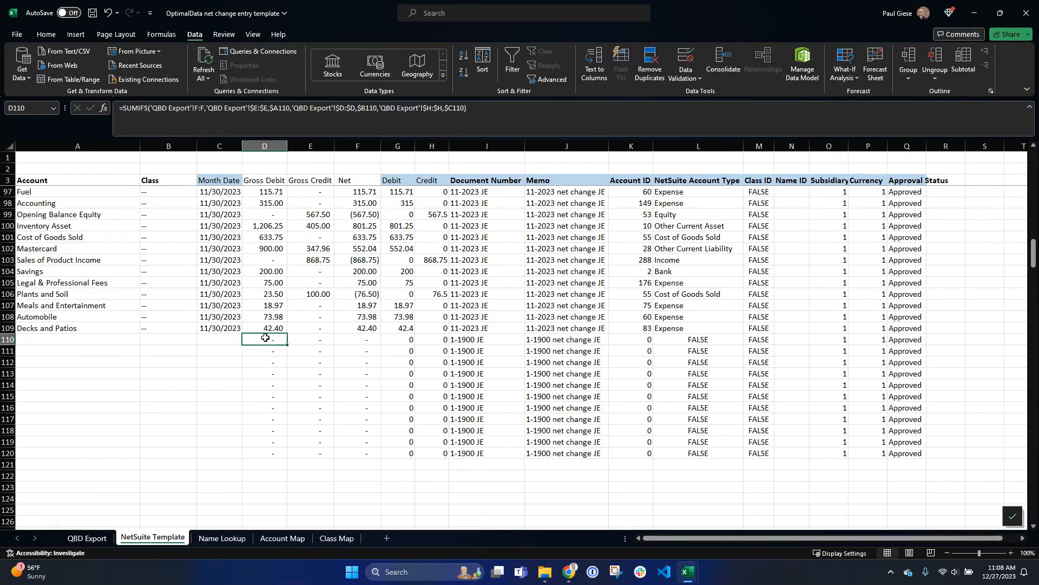
pyautogui.hotkey('ctrl', 'shift', 'Down')
pyautogui.hotkey('ctrl', 'shift', 'Right')
pyautogui.press('Delete')
pyautogui.hotkey('ctrl', 'Up')
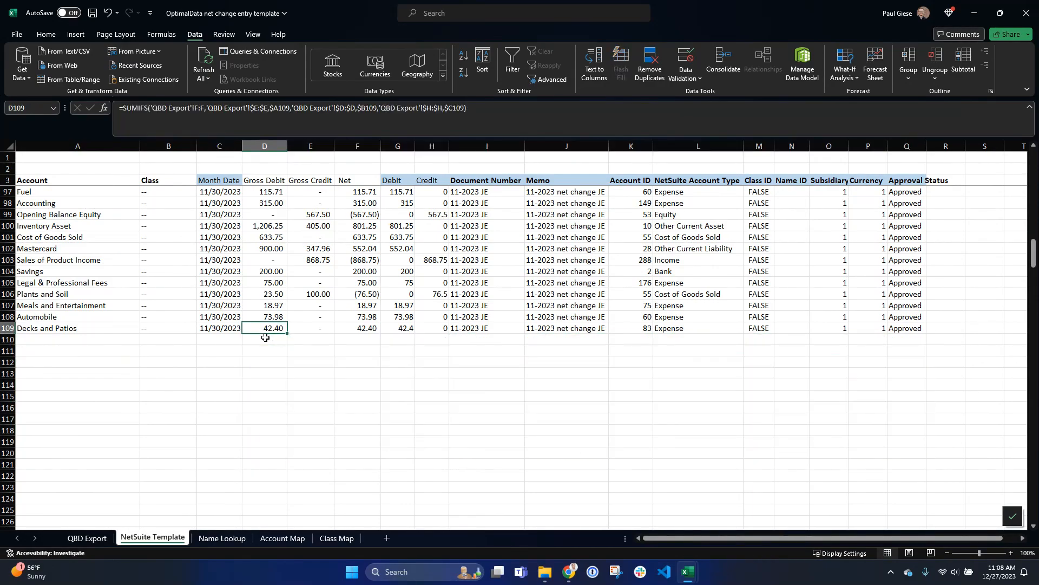
# Check the sums of the Gross Debit and Net columns over the remaining rows.
pyautogui.hotkey('ctrl', 'Up')
pyautogui.hotkey('ctrl', 'shift', 'Down')
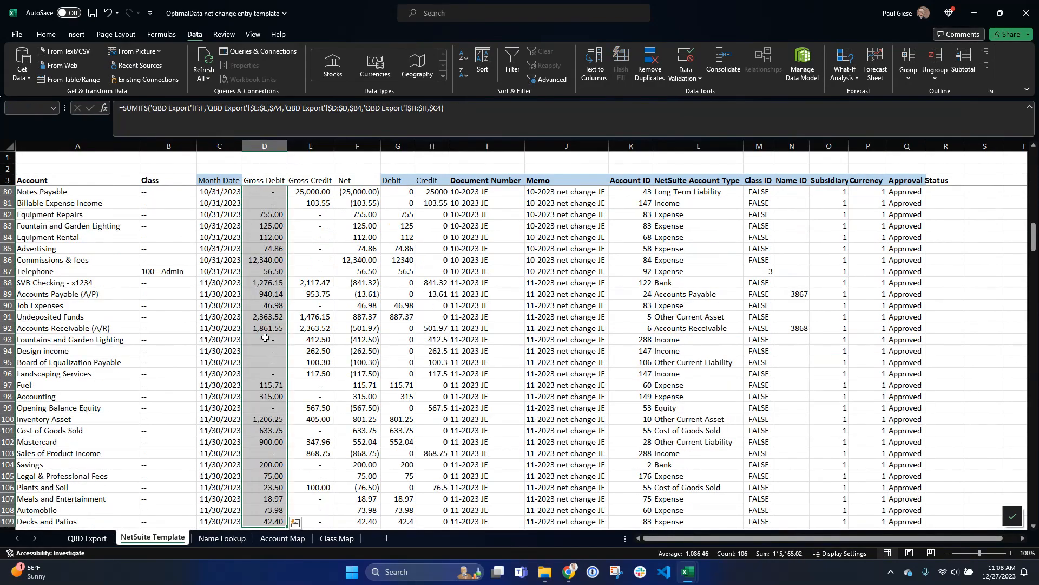
pyautogui.hotkey('ctrl', 'shift', 'Up')
pyautogui.hotkey('ctrl', 'shift', 'Down')
pyautogui.hotkey('ctrl', 'shift', 'Up')
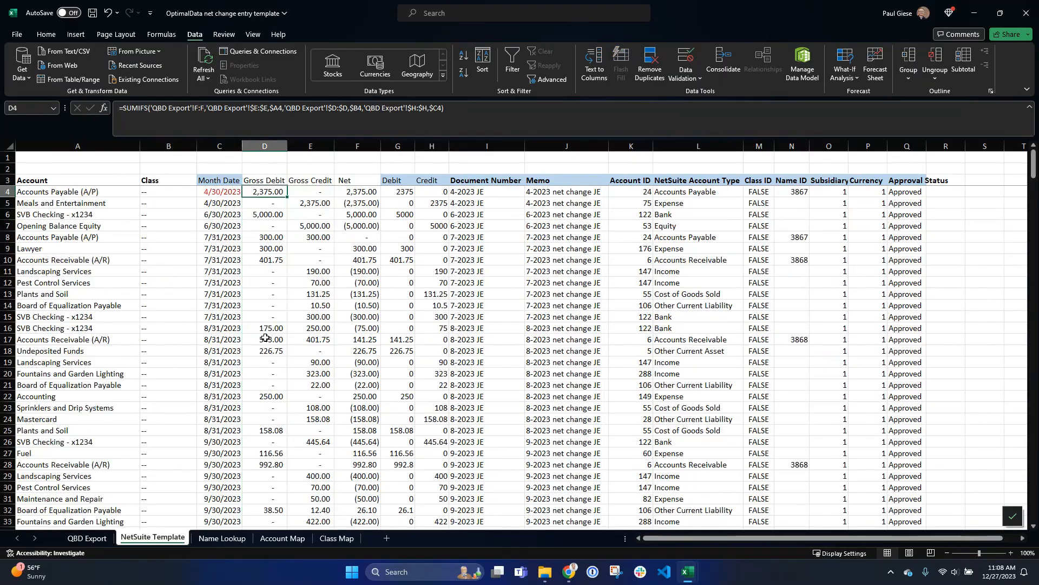
pyautogui.hotkey('ctrl', 'shift', 'Down')
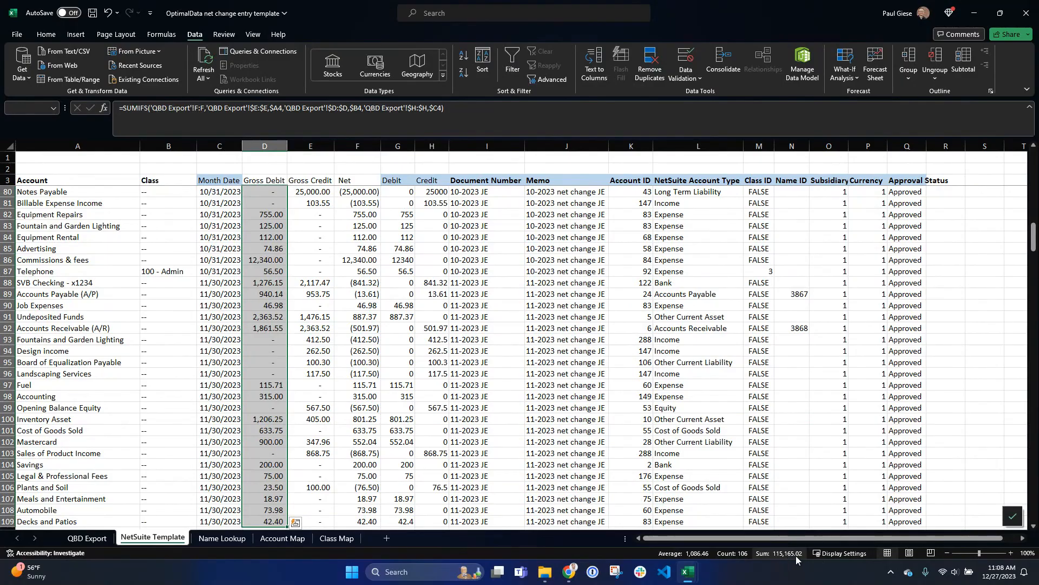
pyautogui.press('Right')
pyautogui.press('Right')
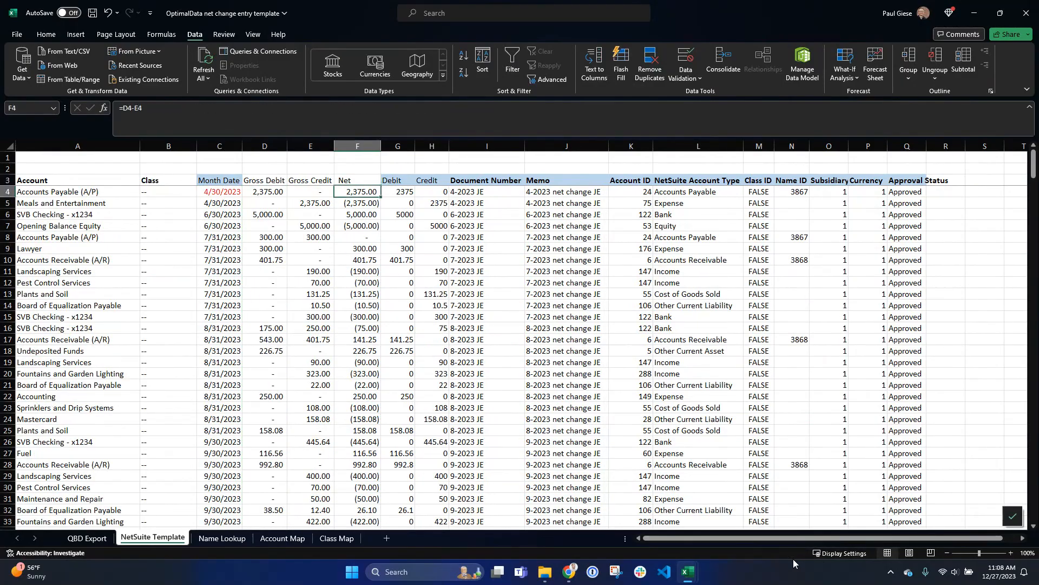
pyautogui.hotkey('ctrl', 'shift', 'Down')
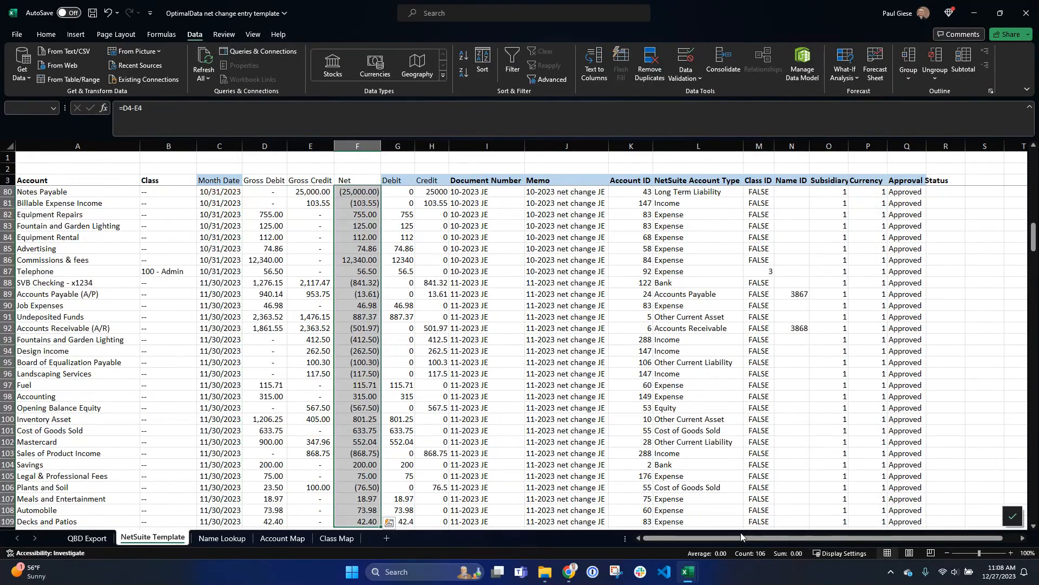
# Widen the Debit and Credit columns on the NetSuite Template sheet.
pyautogui.press('Right')
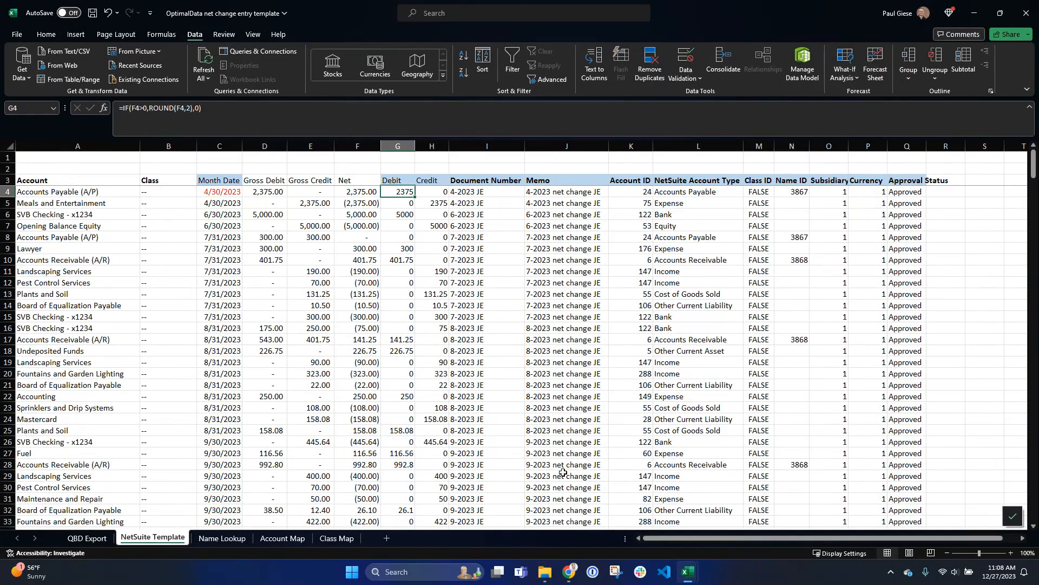
pyautogui.doubleClick(416, 146)
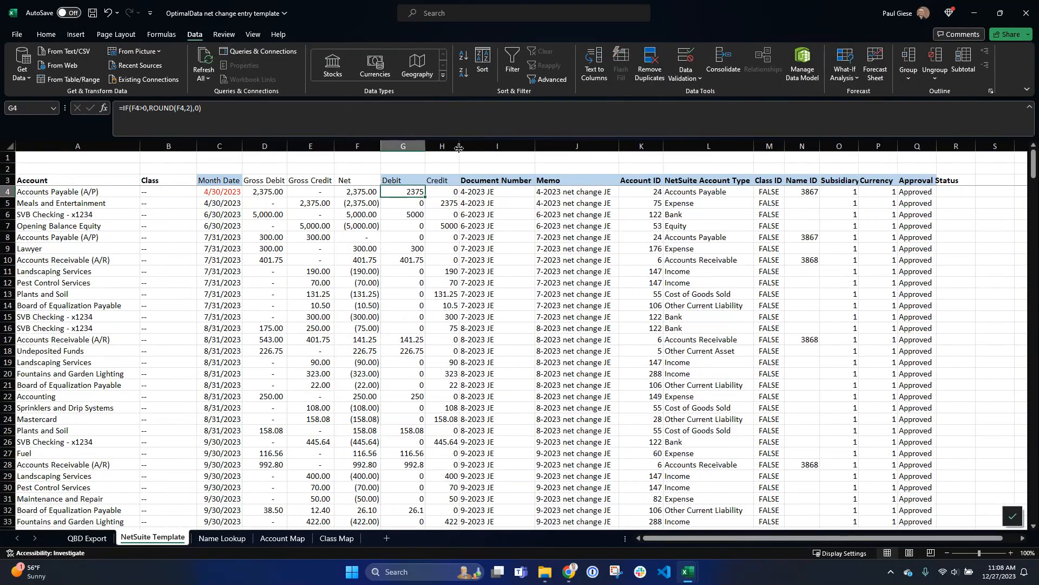
pyautogui.moveTo(460, 148); pyautogui.dragTo(490, 148)
# Examine how the gross amounts in rows 8 and 16 net into the Debit and Credit columns, and compare those column totals.
pyautogui.click(263, 205)
pyautogui.click(269, 226)
pyautogui.moveTo(269, 237); pyautogui.dragTo(313, 234)
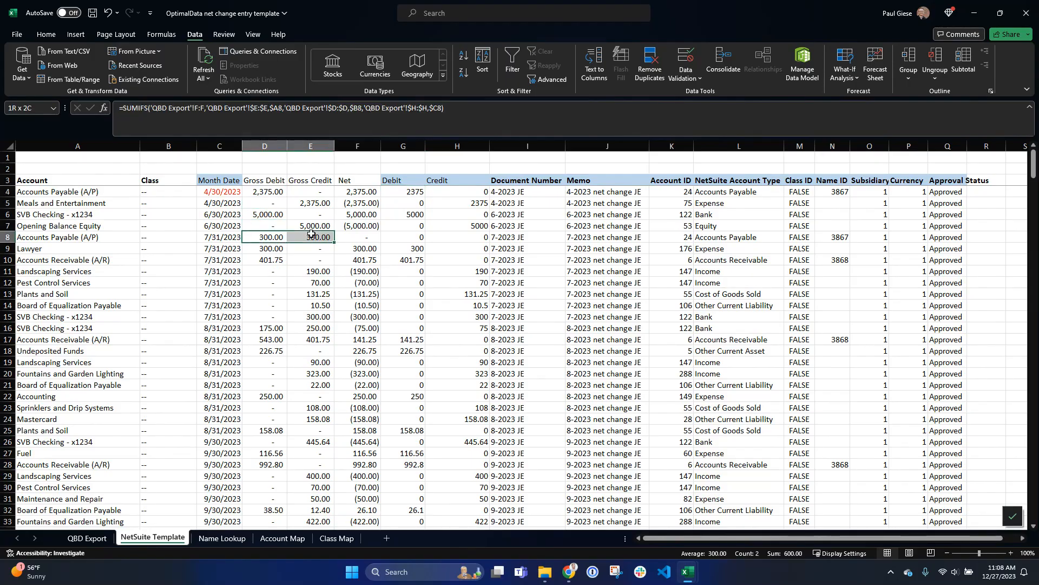
pyautogui.click(272, 236)
pyautogui.click(303, 236)
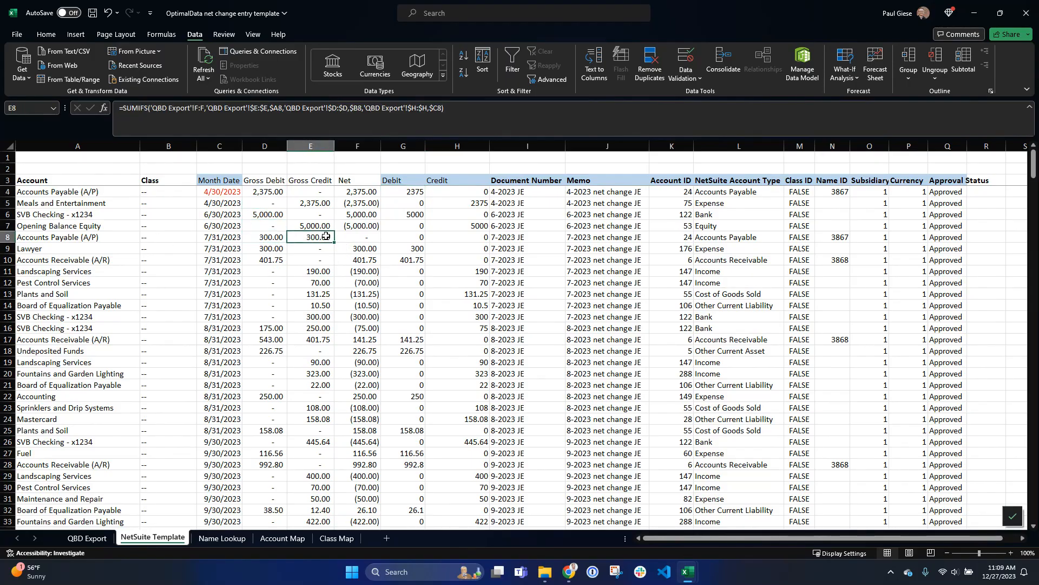
pyautogui.click(263, 237)
pyautogui.click(312, 238)
pyautogui.click(370, 235)
pyautogui.moveTo(403, 236); pyautogui.dragTo(464, 235)
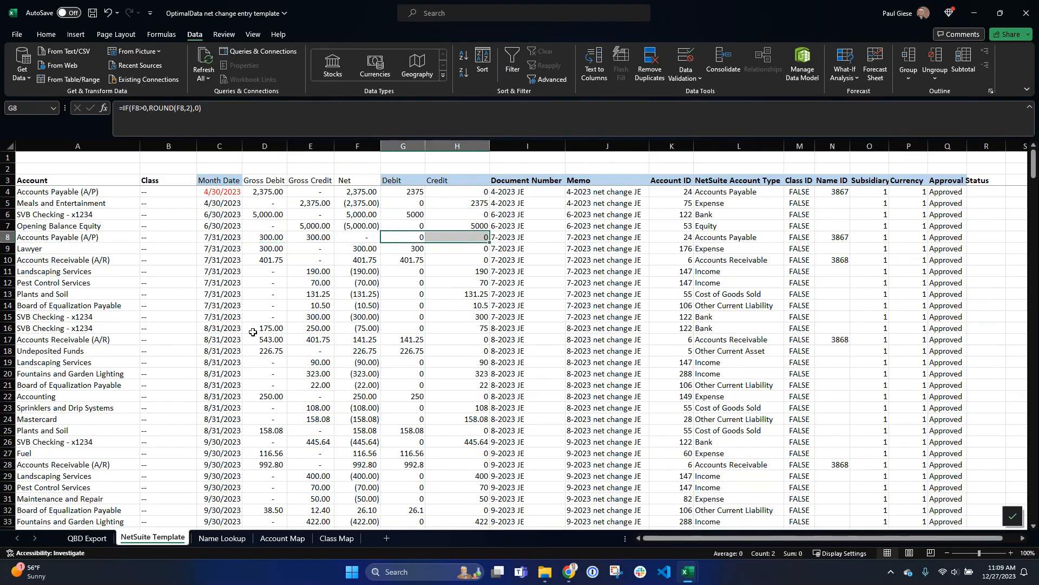
pyautogui.click(407, 143)
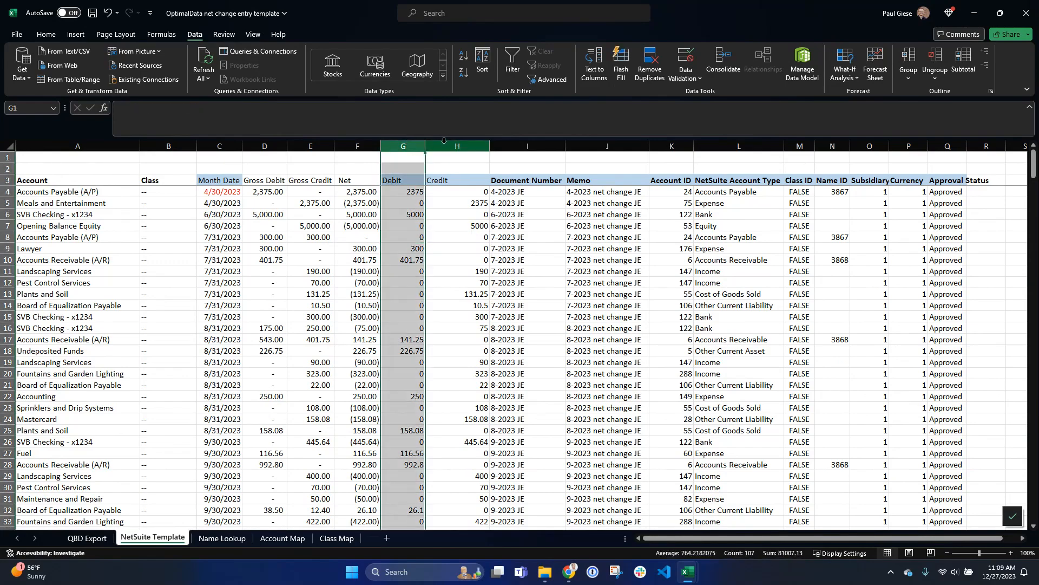
pyautogui.click(442, 143)
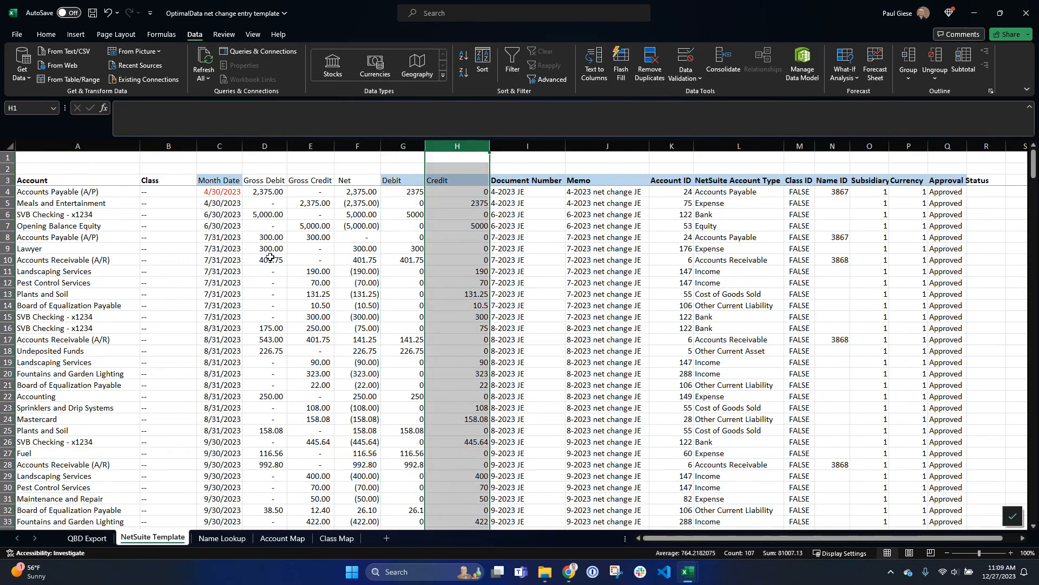
pyautogui.moveTo(272, 330); pyautogui.dragTo(313, 331)
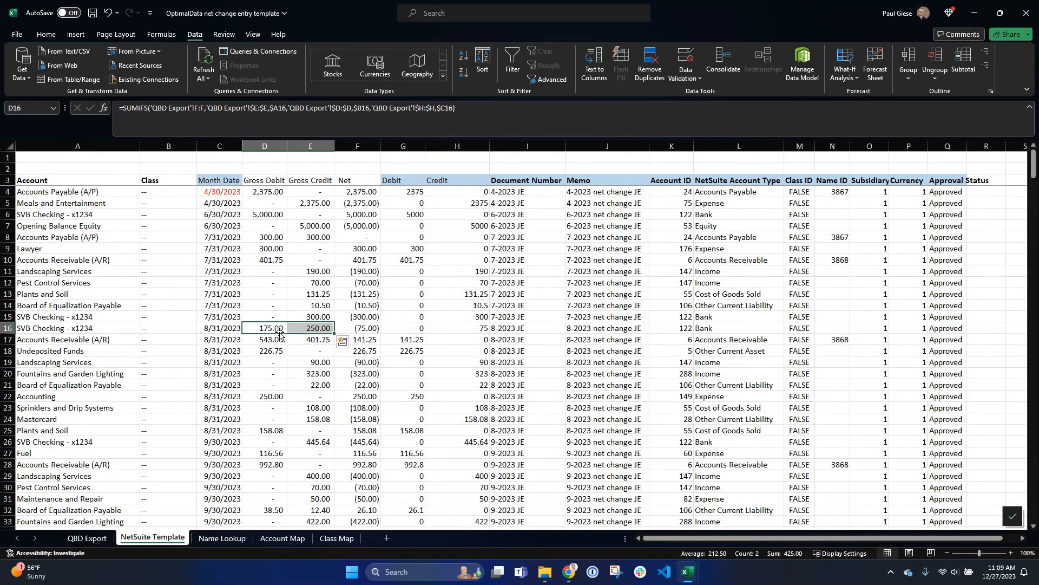
pyautogui.moveTo(403, 146); pyautogui.dragTo(448, 146)
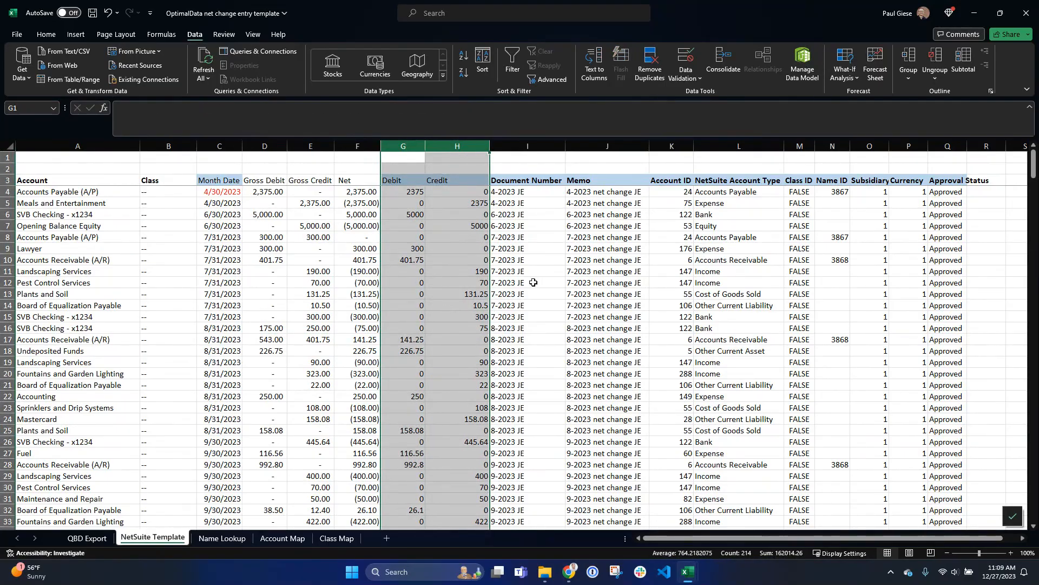
# Review the Document Number, Memo and NetSuite Account Type cells and the Name Lookup, Account Map and Class Map sheets.
pyautogui.click(527, 248)
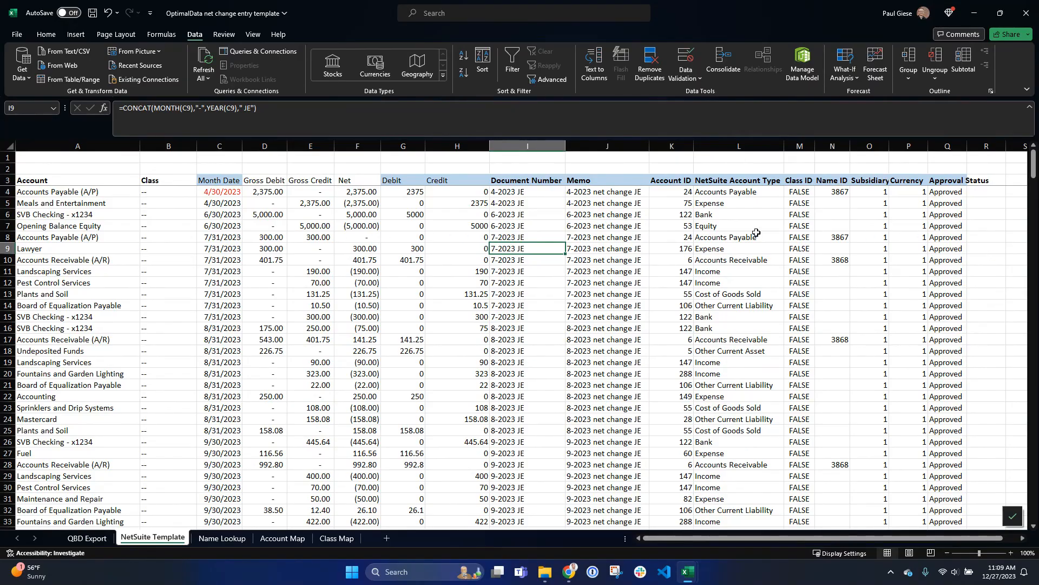
pyautogui.click(619, 218)
pyautogui.click(538, 225)
pyautogui.click(737, 218)
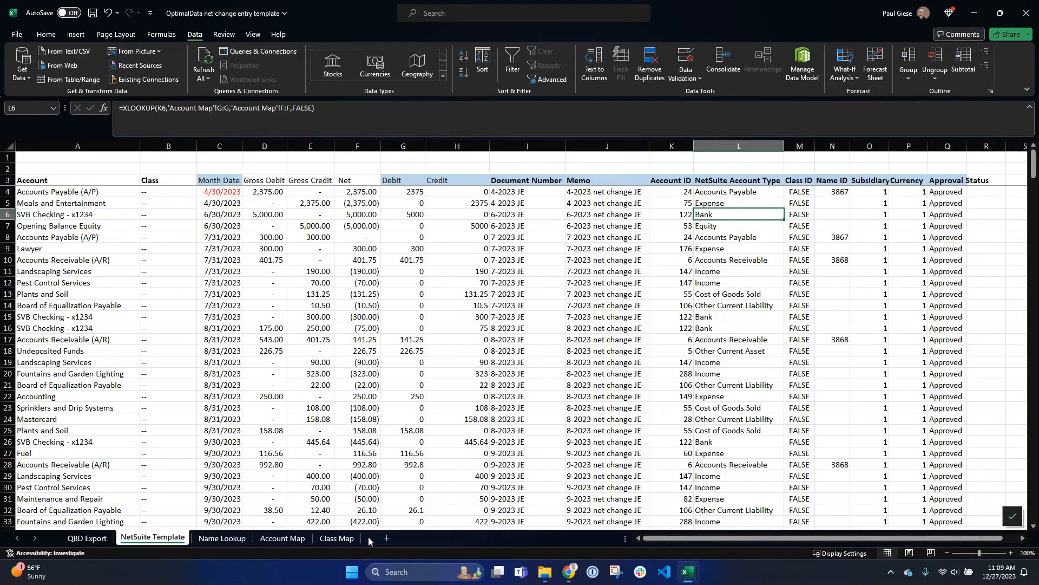
pyautogui.click(221, 538)
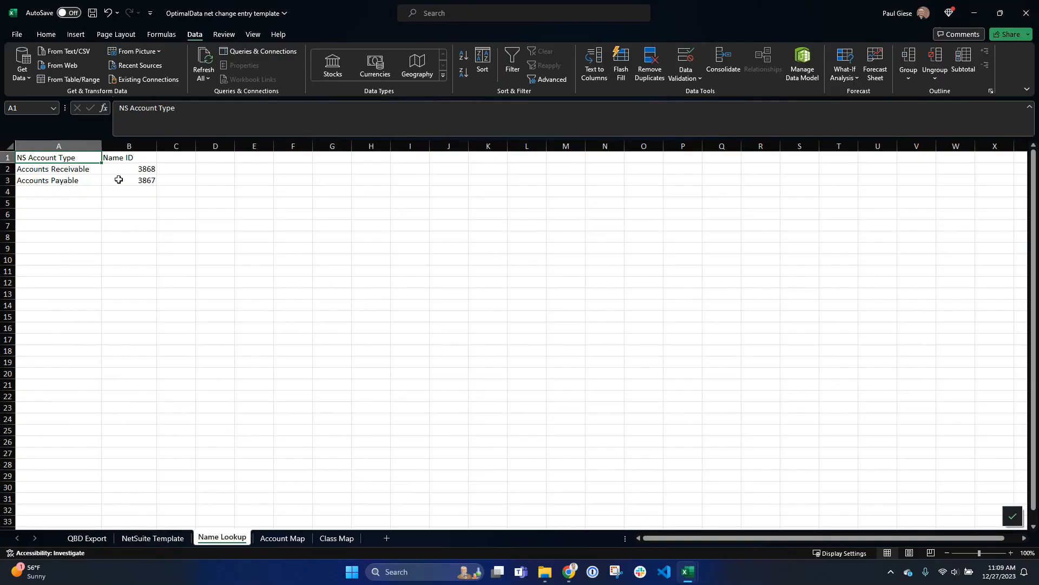
pyautogui.click(280, 538)
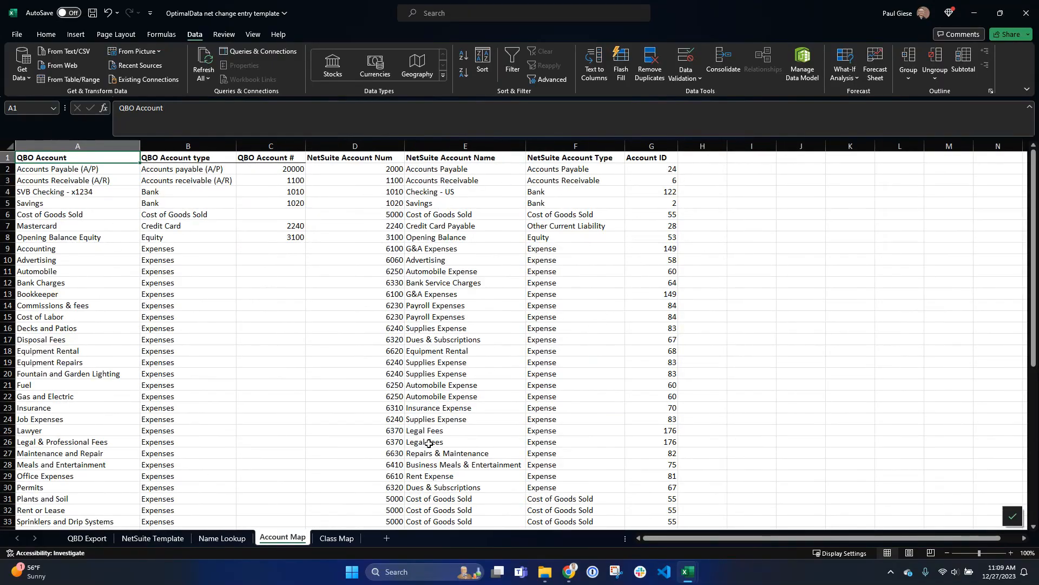
pyautogui.click(348, 541)
pyautogui.click(174, 538)
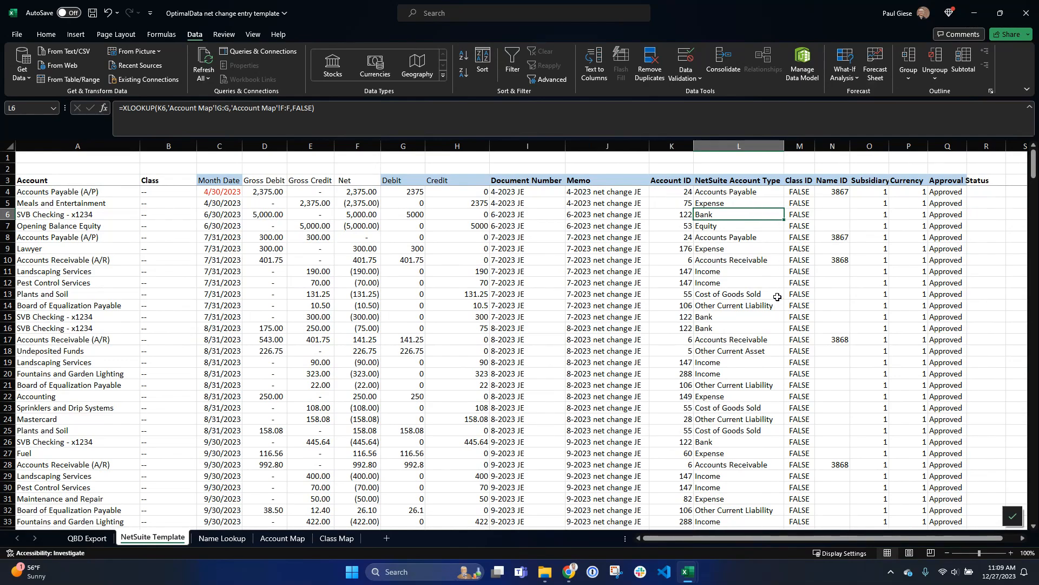
# Save the workbook and create a copy of the NetSuite Template sheet in a new workbook.
pyautogui.click(92, 13)
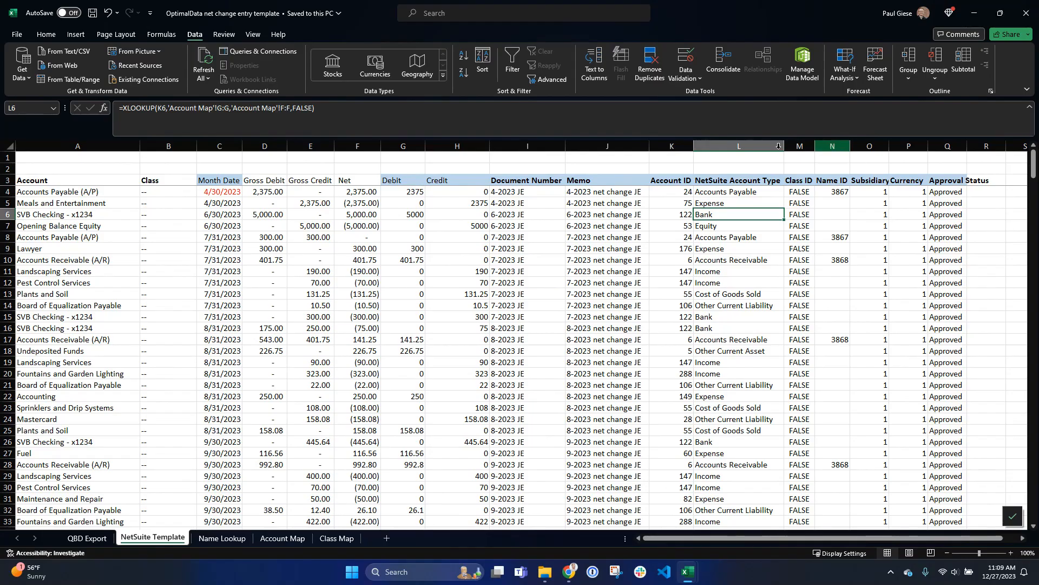
pyautogui.rightClick(151, 538)
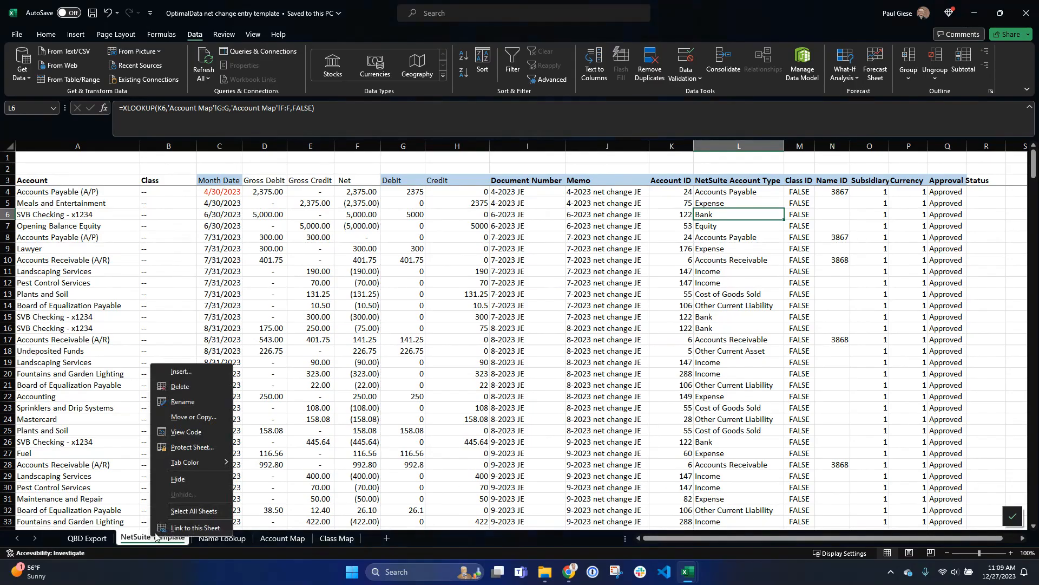
pyautogui.click(180, 415)
pyautogui.click(196, 389)
pyautogui.click(152, 396)
pyautogui.click(141, 468)
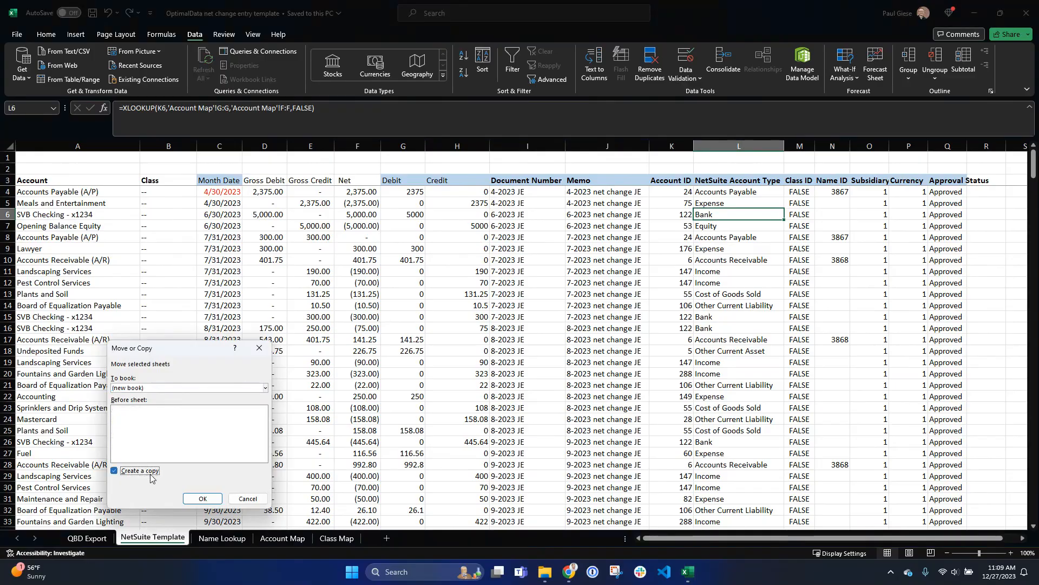
pyautogui.click(205, 497)
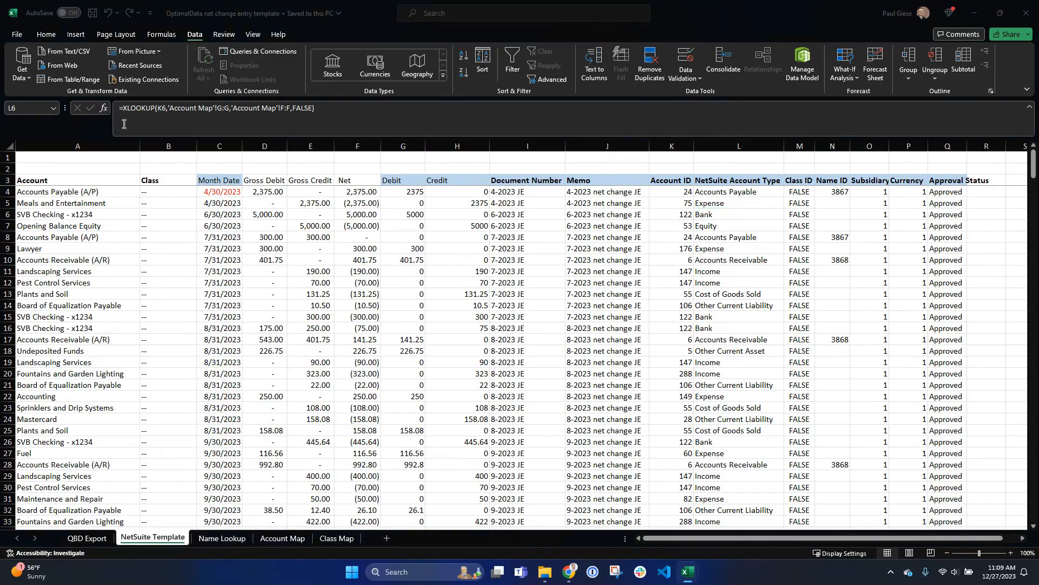
# Save the new workbook in CSV UTF-8 format as OptimalData net change entry_FY23.
pyautogui.click(16, 34)
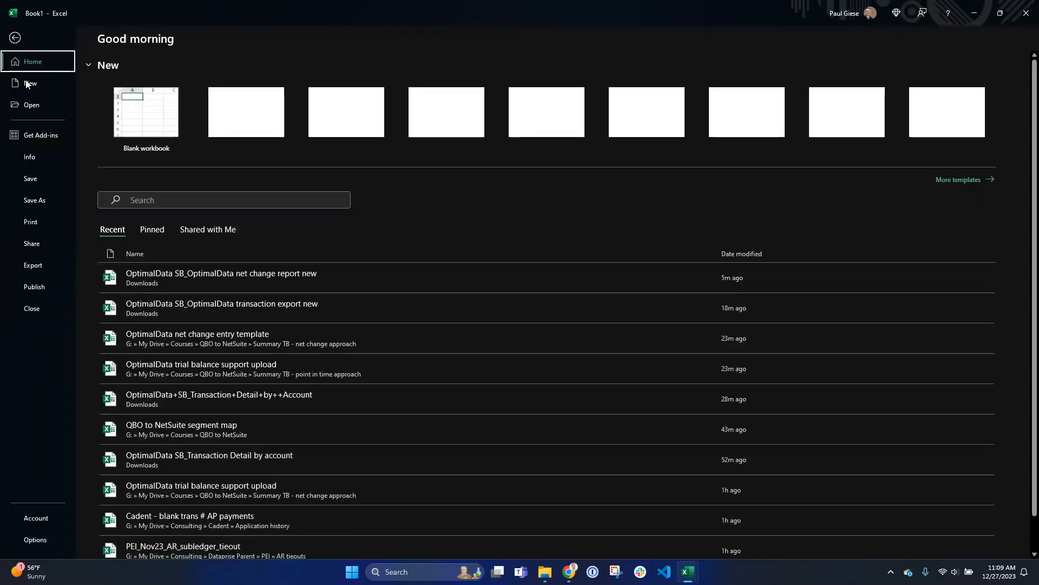
pyautogui.click(34, 200)
pyautogui.click(309, 98)
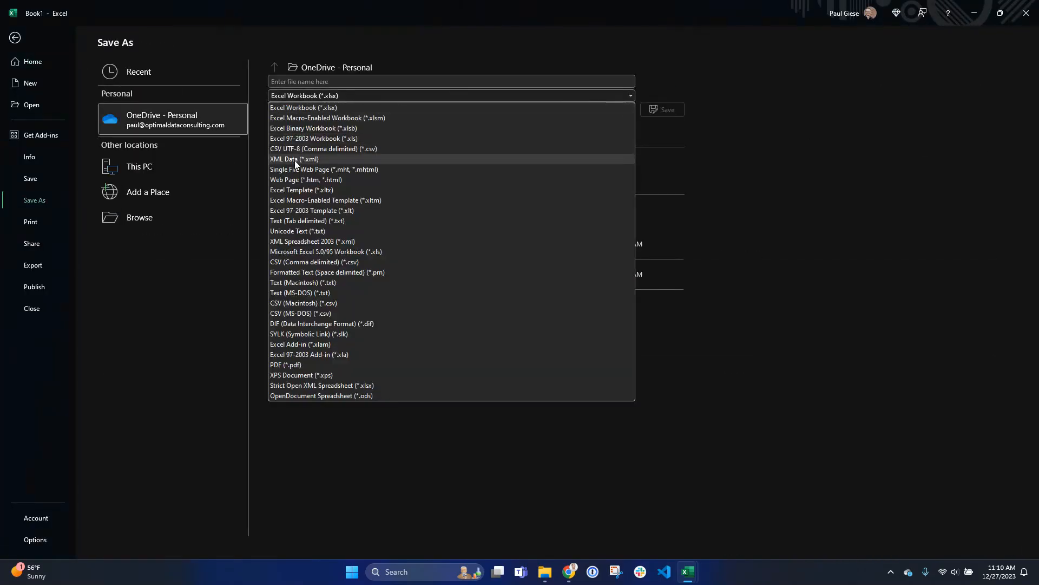
pyautogui.click(297, 149)
pyautogui.click(126, 217)
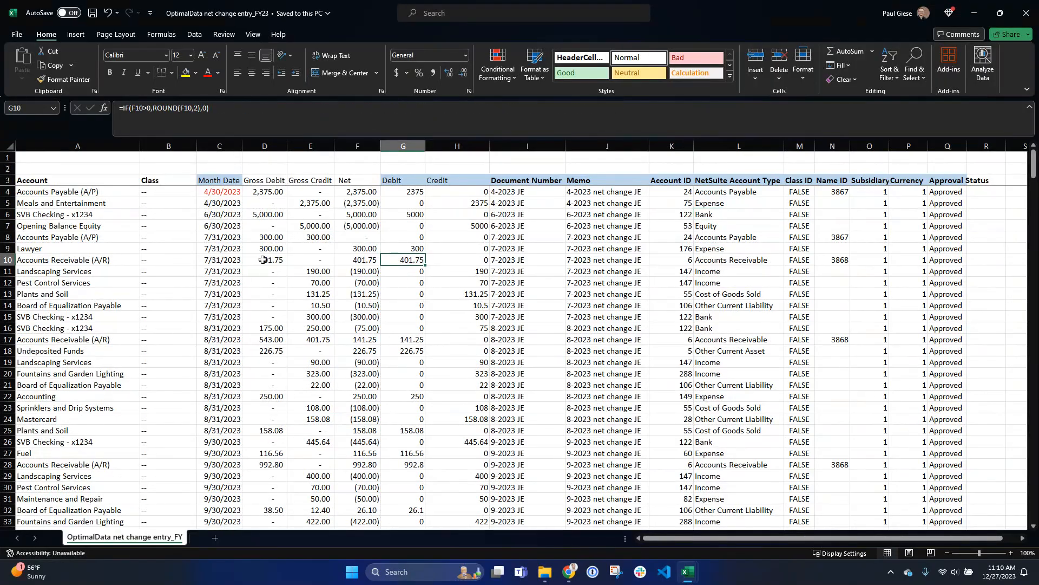
# Replace all formulas on the copied sheet with their values by pasting the whole sheet over itself as values only.
pyautogui.click(259, 331)
pyautogui.hotkey('ctrl', 'a')
pyautogui.hotkey('ctrl', 'c')
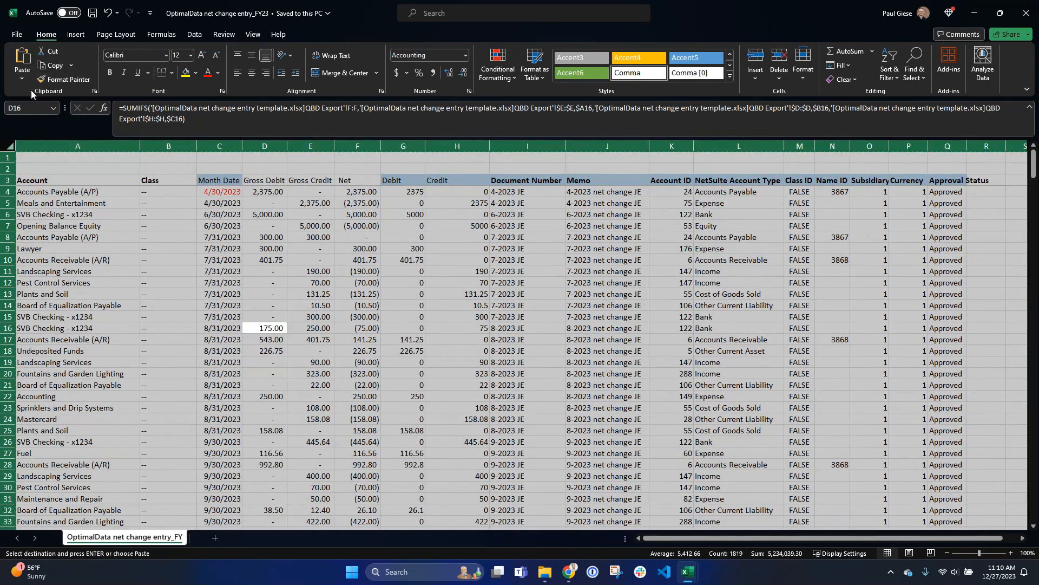
pyautogui.hotkey('ctrl', 'alt', 'v')
pyautogui.press('v')
pyautogui.press('Return')
pyautogui.press('Down')
pyautogui.press('Escape')
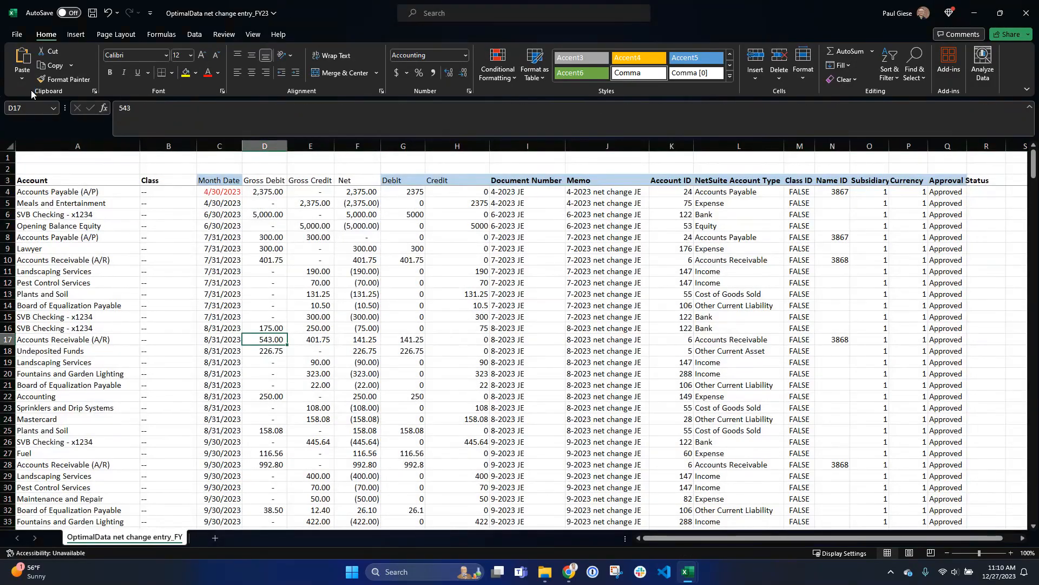
# Delete the two empty rows above the header row.
pyautogui.press('Left')
pyautogui.hotkey('ctrl', 'Up')
pyautogui.press('Up')
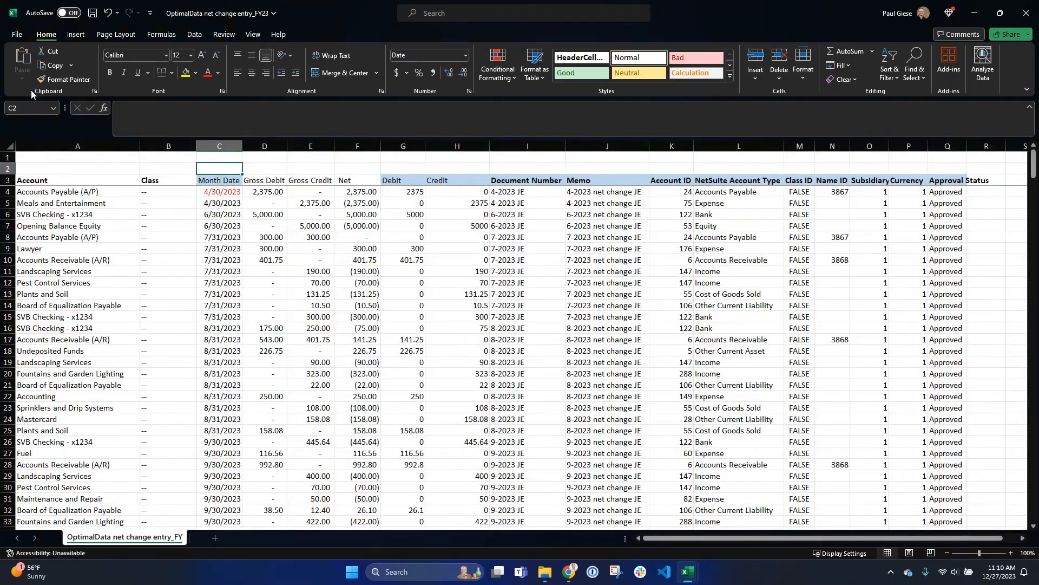
pyautogui.hotkey('shift', 'space')
pyautogui.hotkey('shift', 'Up')
pyautogui.hotkey('ctrl', '-')
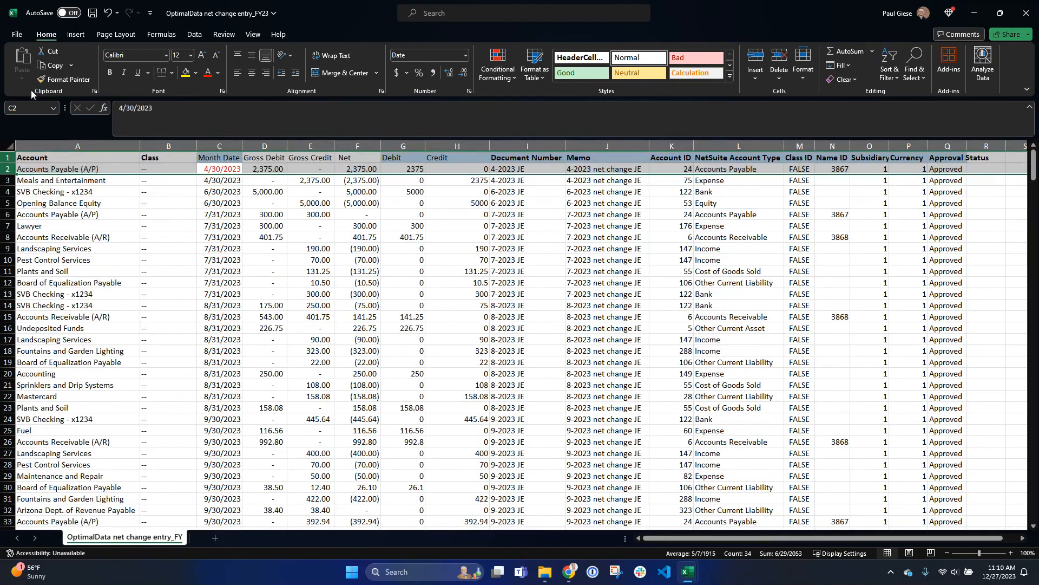
# Review the column headers from Account across to Class ID to find the columns not needed for the import.
pyautogui.press('Up')
pyautogui.press('Left')
pyautogui.press('Left')
pyautogui.press('Right')
pyautogui.press('Right')
pyautogui.press('Right')
pyautogui.press('Right')
pyautogui.press('Right')
pyautogui.press('Right')
pyautogui.press('Right')
pyautogui.press('Right')
pyautogui.press('Right')
pyautogui.press('Right')
pyautogui.press('Right')
pyautogui.press('Right')
pyautogui.press('Left')
pyautogui.press('Left')
pyautogui.press('Left')
pyautogui.press('Left')
pyautogui.press('Left')
pyautogui.press('Left')
pyautogui.press('Left')
pyautogui.press('Left')
pyautogui.press('Left')
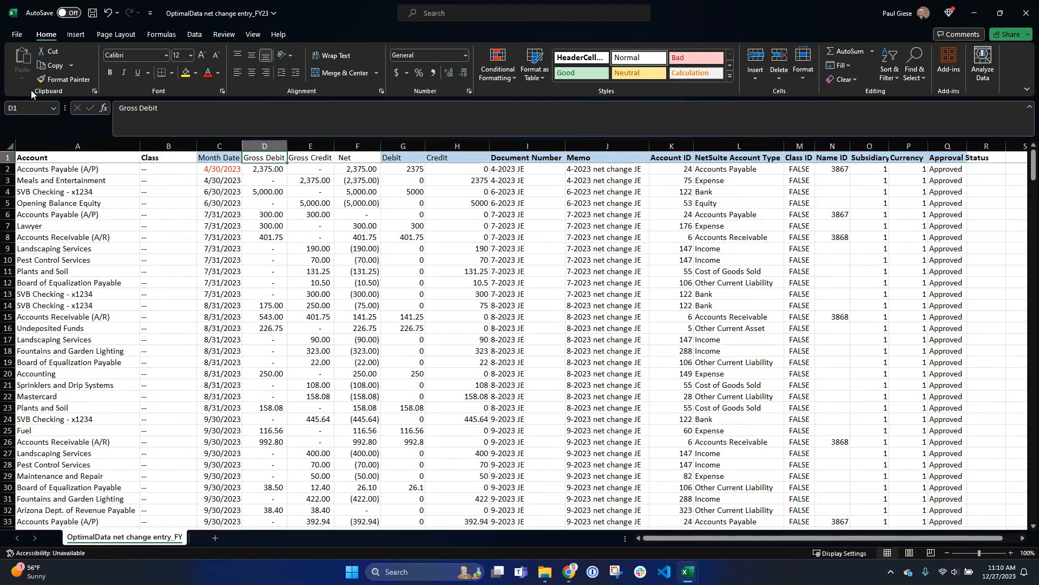
# Delete the Gross Debit, Gross Credit and Net columns and save the CSV file.
pyautogui.hotkey('ctrl', 'space')
pyautogui.hotkey('shift', 'Right')
pyautogui.hotkey('shift', 'Right')
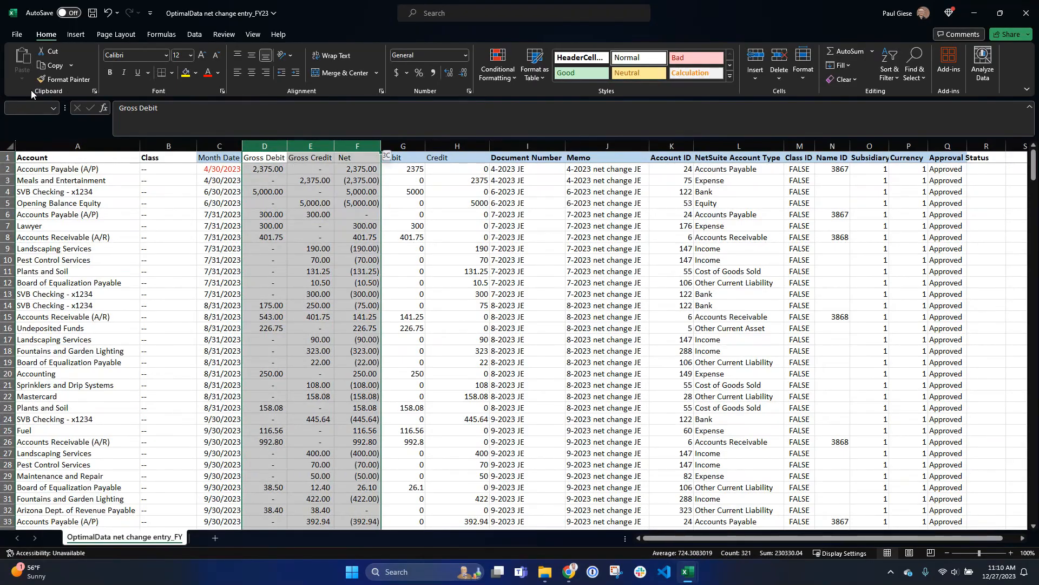
pyautogui.hotkey('ctrl', '-')
pyautogui.hotkey('ctrl', 's')
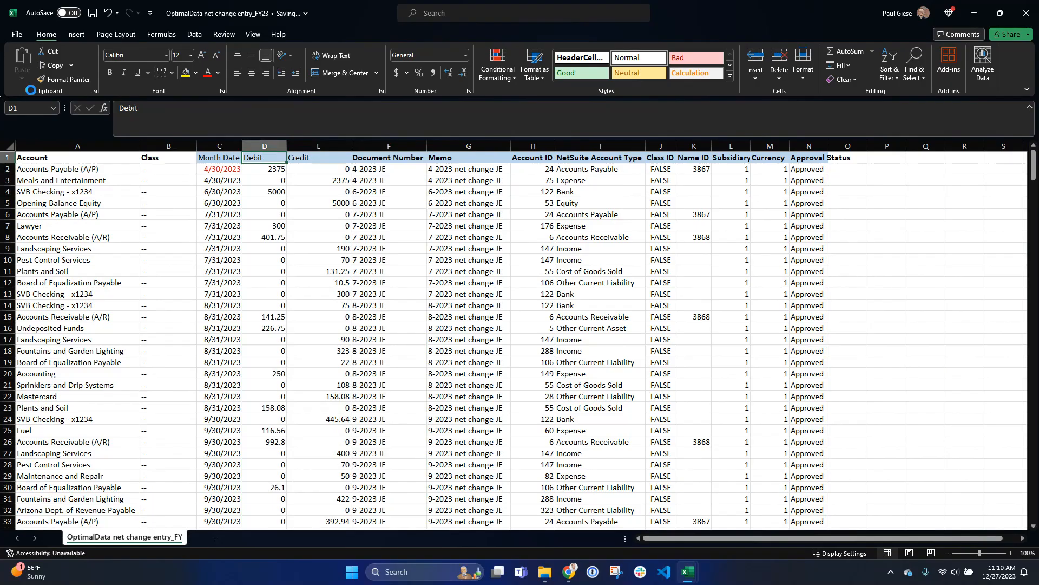
# Review the remaining headers up to Class ID and compare the Class ID values with the Class column.
pyautogui.press('Left')
pyautogui.press('Right')
pyautogui.press('Right')
pyautogui.press('Right')
pyautogui.press('Right')
pyautogui.press('Right')
pyautogui.press('Right')
pyautogui.press('Right')
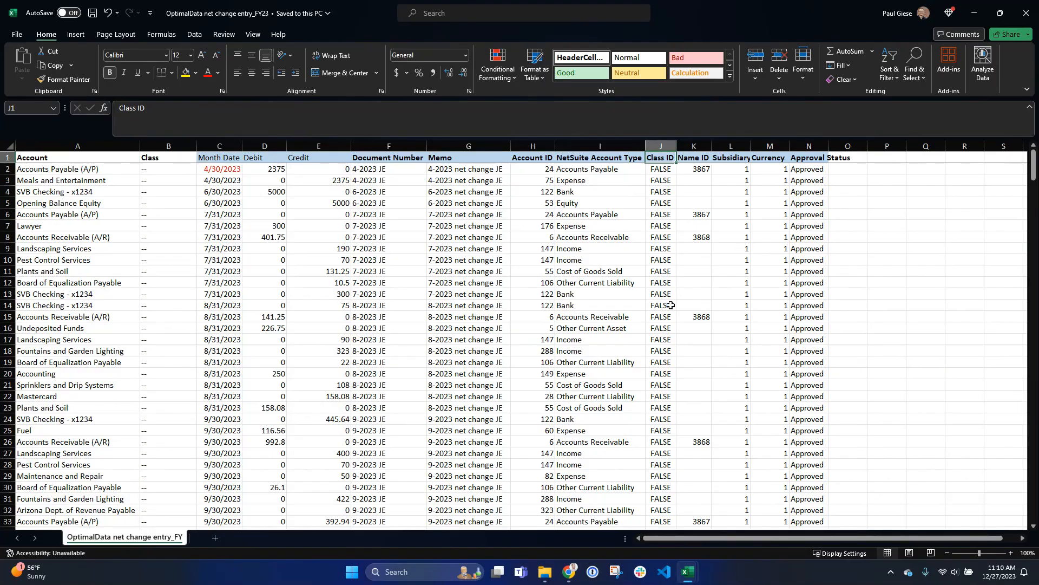
pyautogui.scroll(-17, 660, 216)
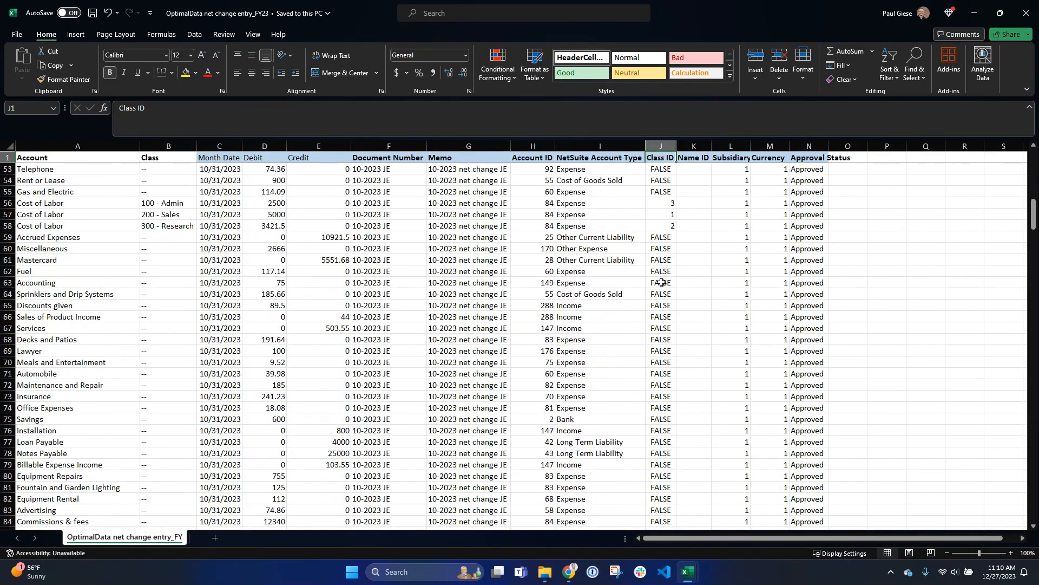
pyautogui.scroll(11, 661, 287)
pyautogui.moveTo(146, 169); pyautogui.dragTo(146, 399)
pyautogui.scroll(-12, 163, 444)
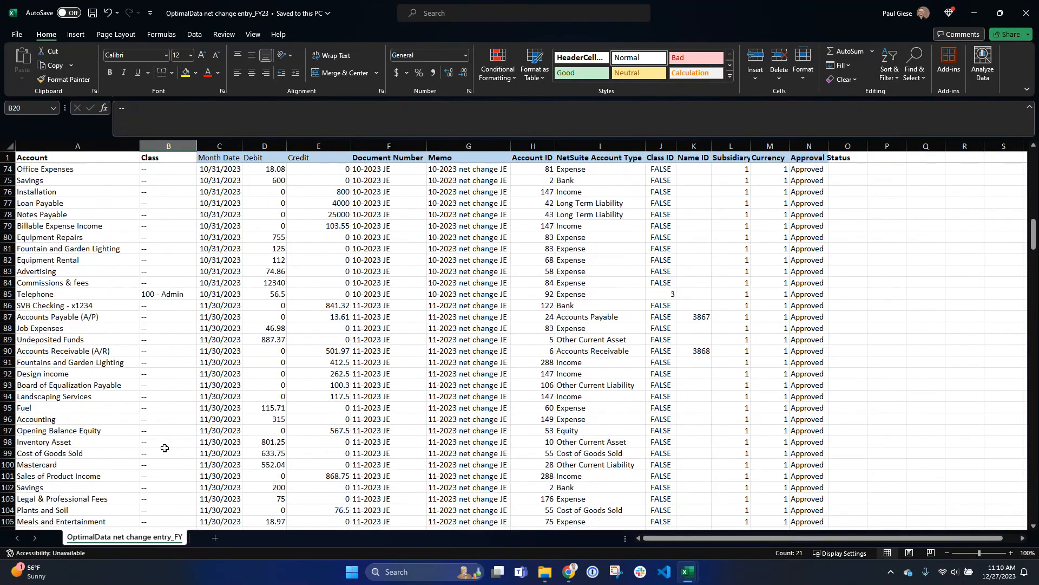
pyautogui.scroll(14, 166, 448)
# Replace every FALSE in the Class ID column with a blank, matching entire cell contents, and save the file.
pyautogui.click(662, 169)
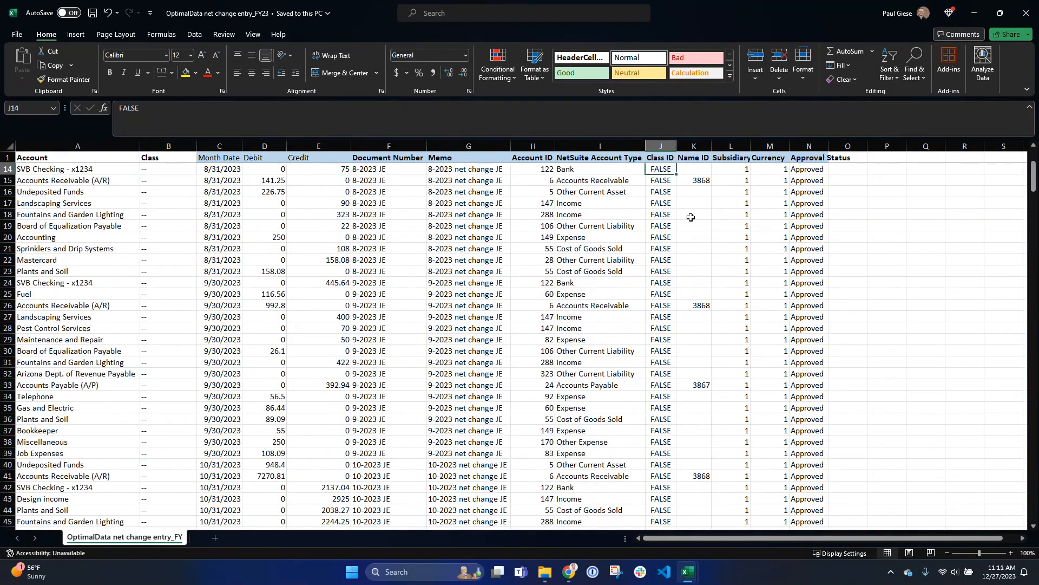
pyautogui.hotkey('ctrl', 'space')
pyautogui.click(919, 76)
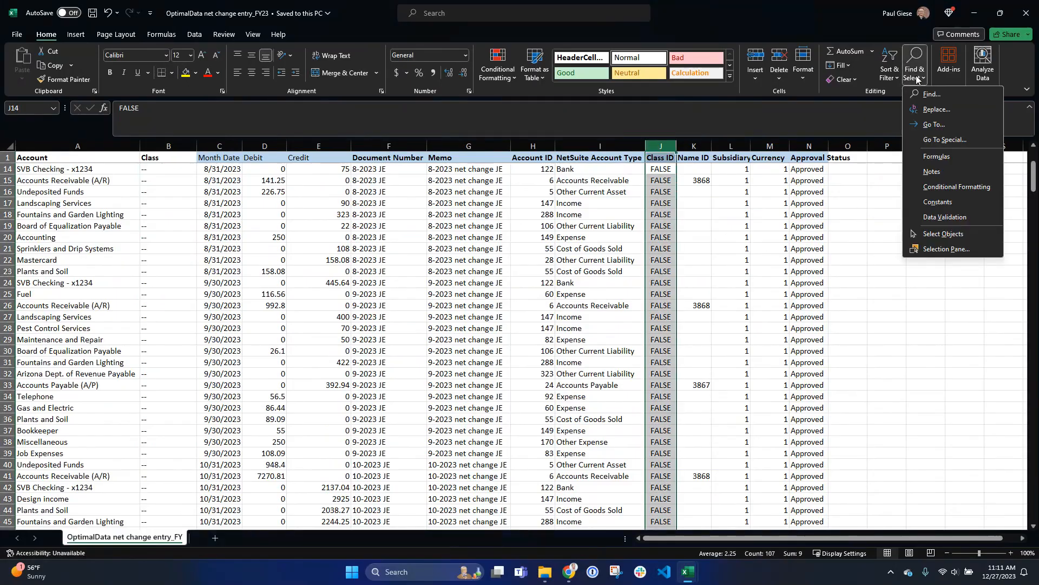
pyautogui.click(936, 109)
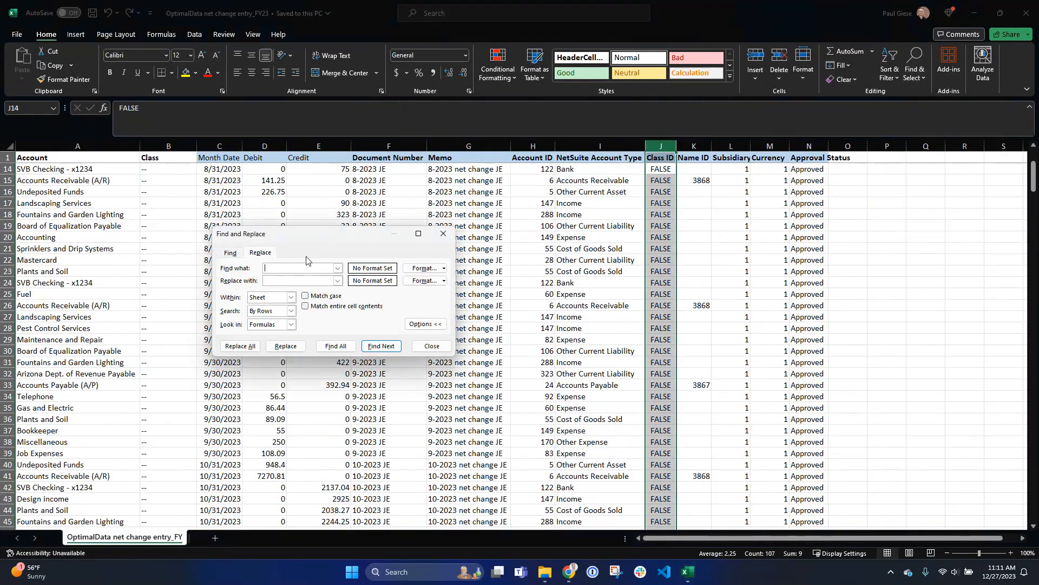
pyautogui.write('FALSE')
pyautogui.click(306, 305)
pyautogui.click(241, 346)
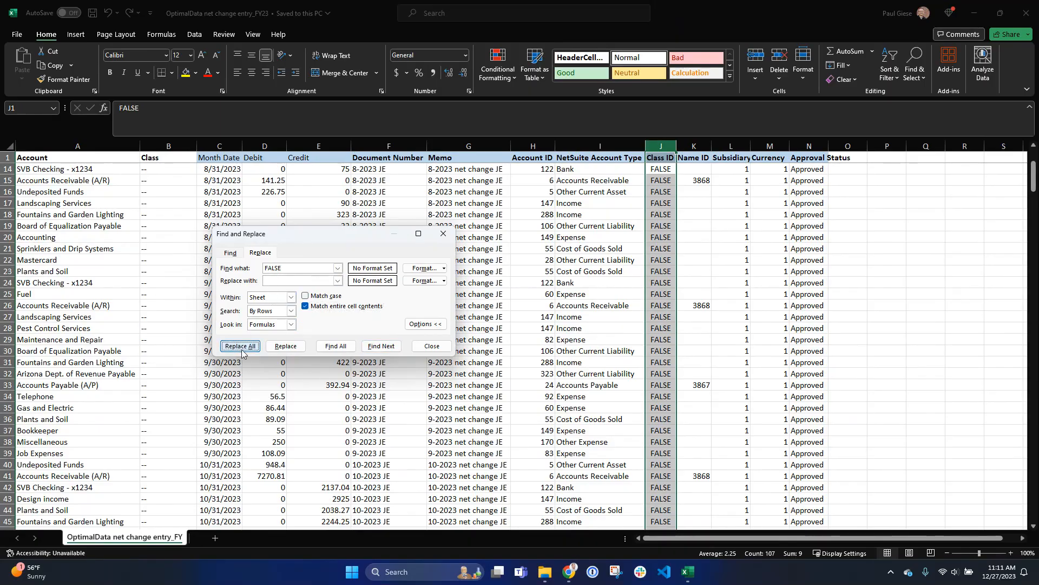
pyautogui.click(523, 315)
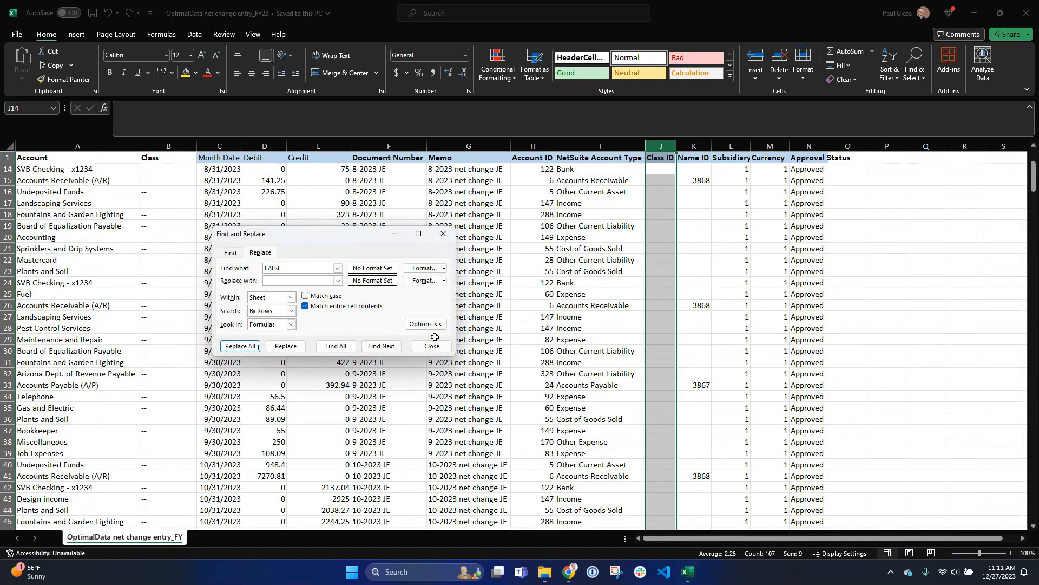
pyautogui.click(432, 346)
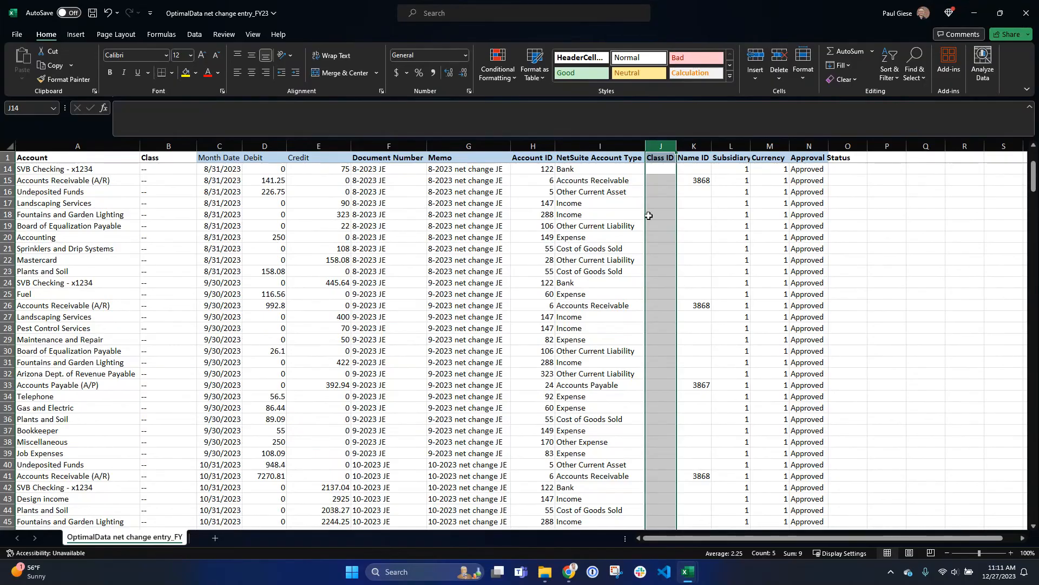
pyautogui.hotkey('ctrl', 's')
# Check the Class ID column down the list and return to the first data row.
pyautogui.scroll(-19, 689, 437)
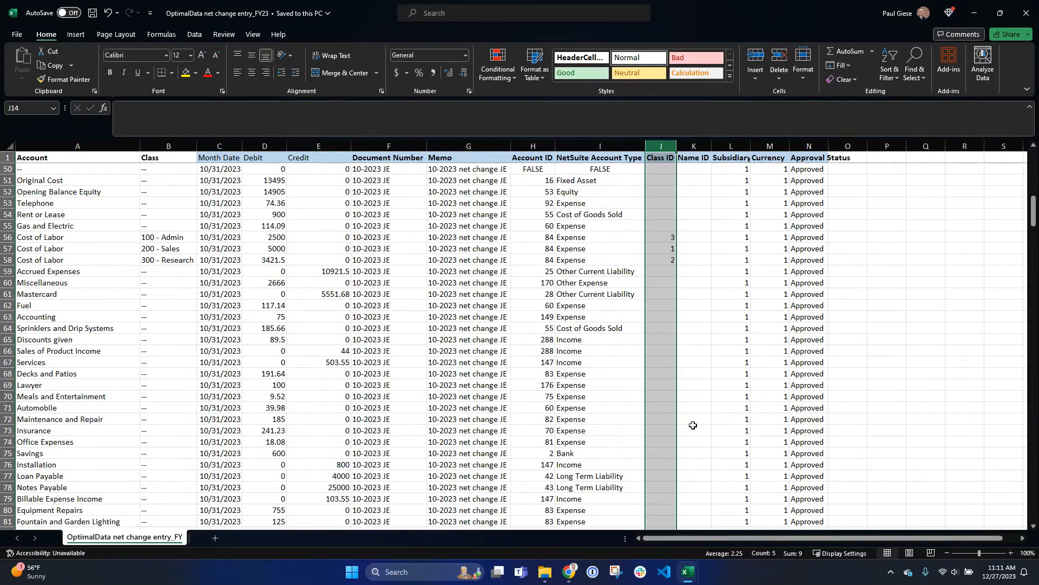
pyautogui.scroll(-6, 654, 332)
pyautogui.scroll(17, 657, 348)
pyautogui.scroll(12, 669, 350)
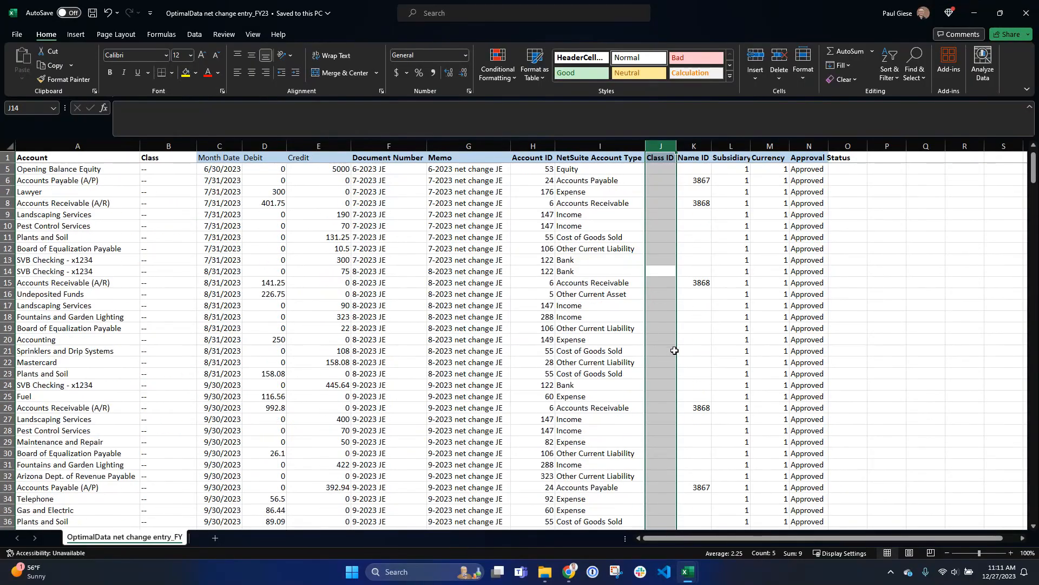
pyautogui.hotkey('ctrl', 'Home')
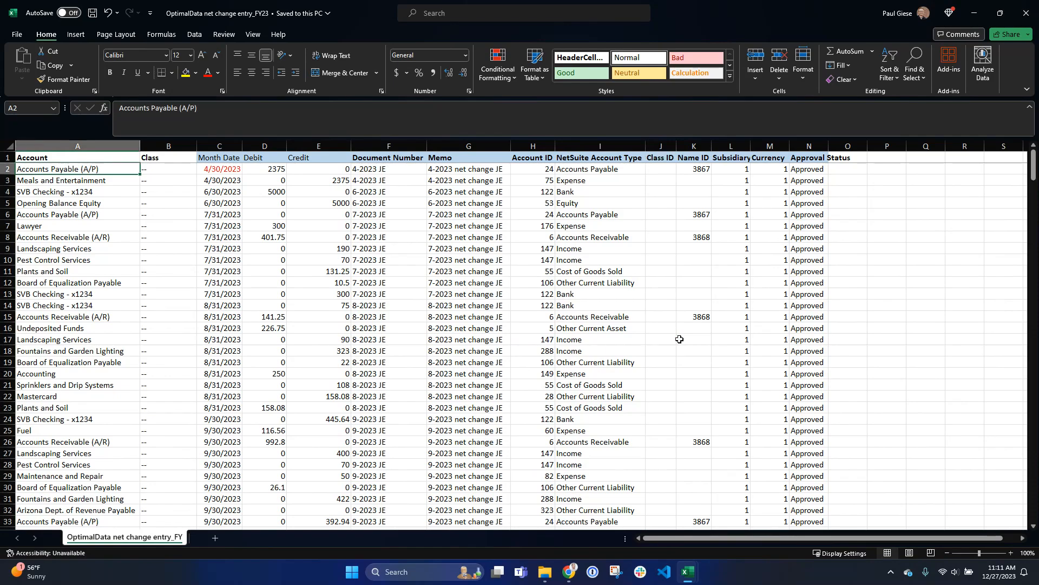